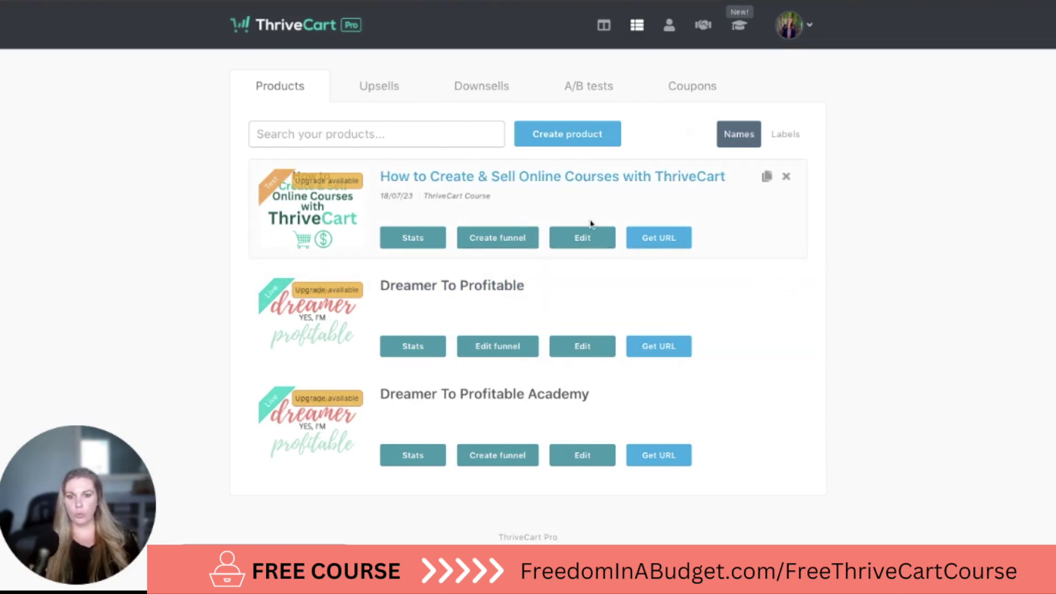
Step: Open the checkout design editor for the "How to Create & Sell Online Courses with ThriveCart" product, keeping the Standard cart type
click(595, 242)
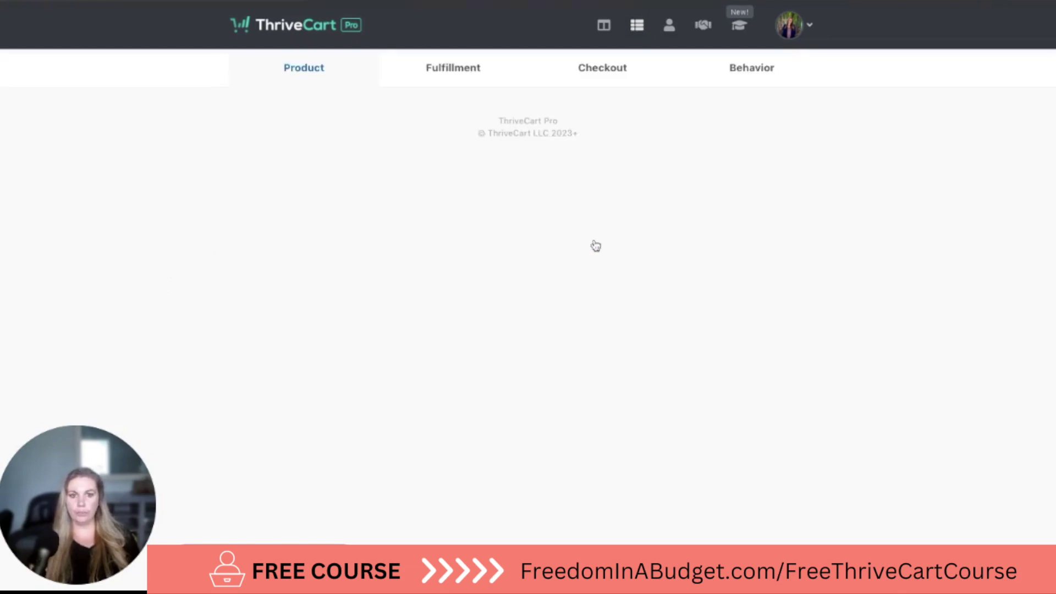
click(616, 74)
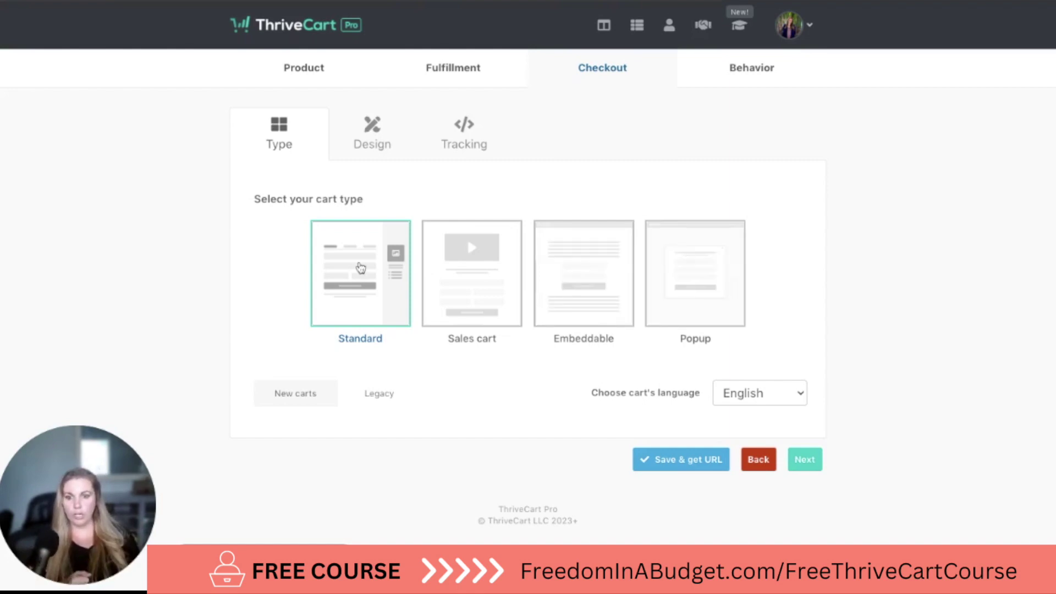
click(806, 467)
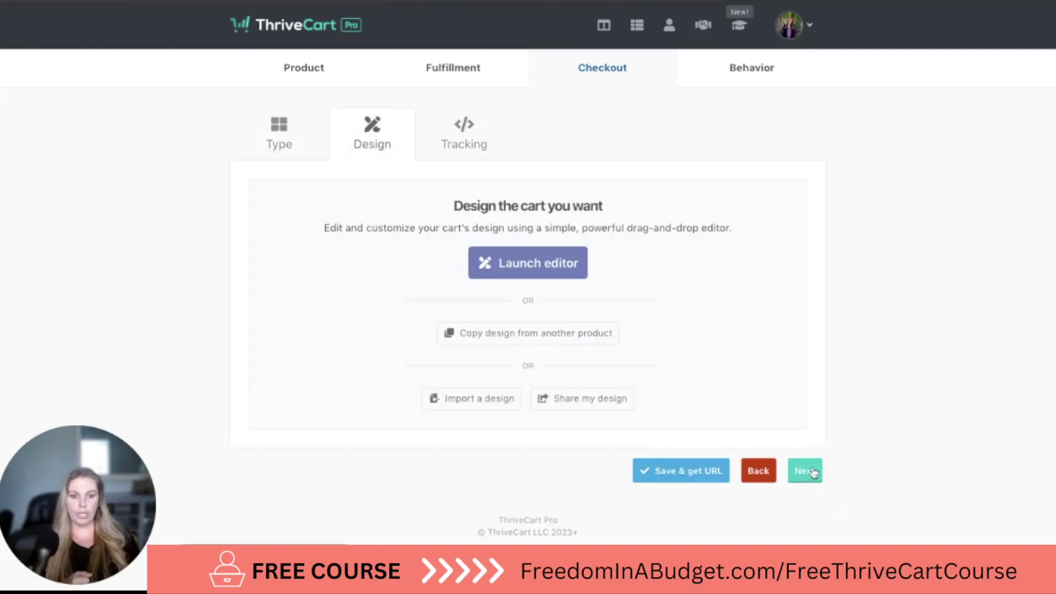
click(543, 273)
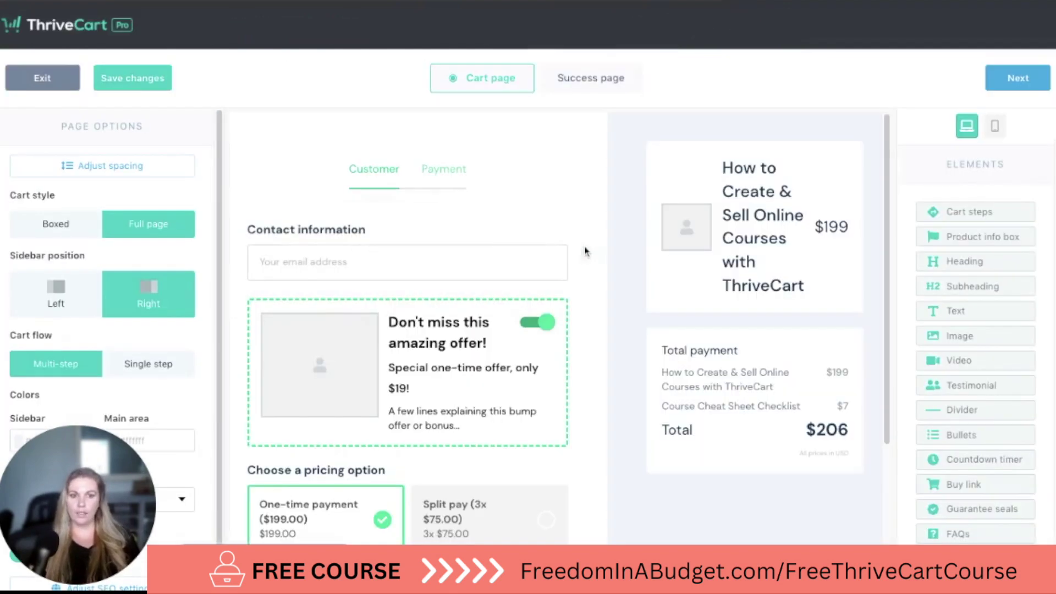
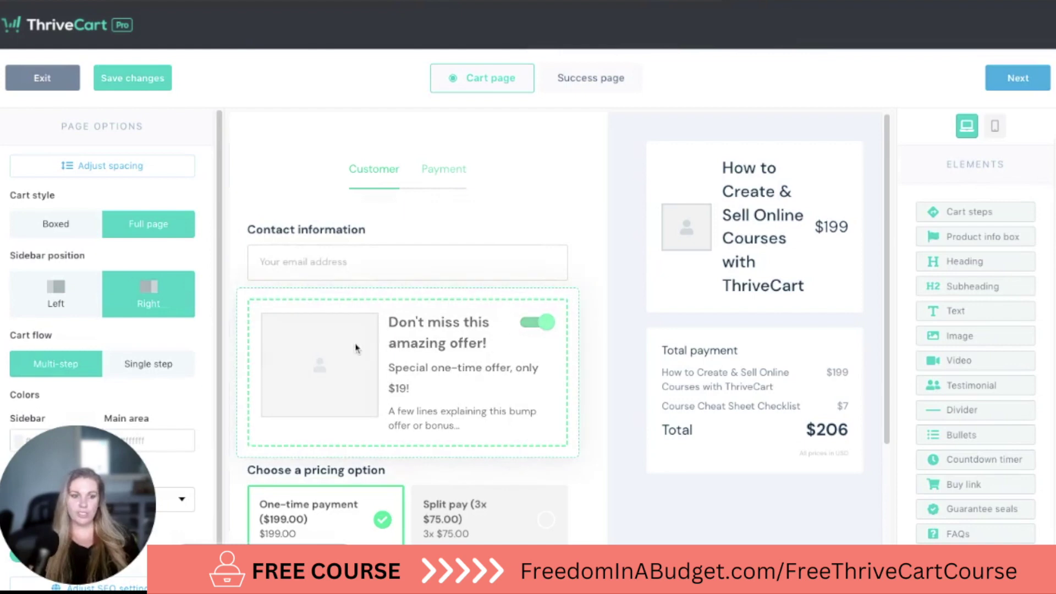
Step: Look through the cart page preview, its page options and the list of available elements
scroll(478, 365, down, 3)
scroll(476, 372, up, 3)
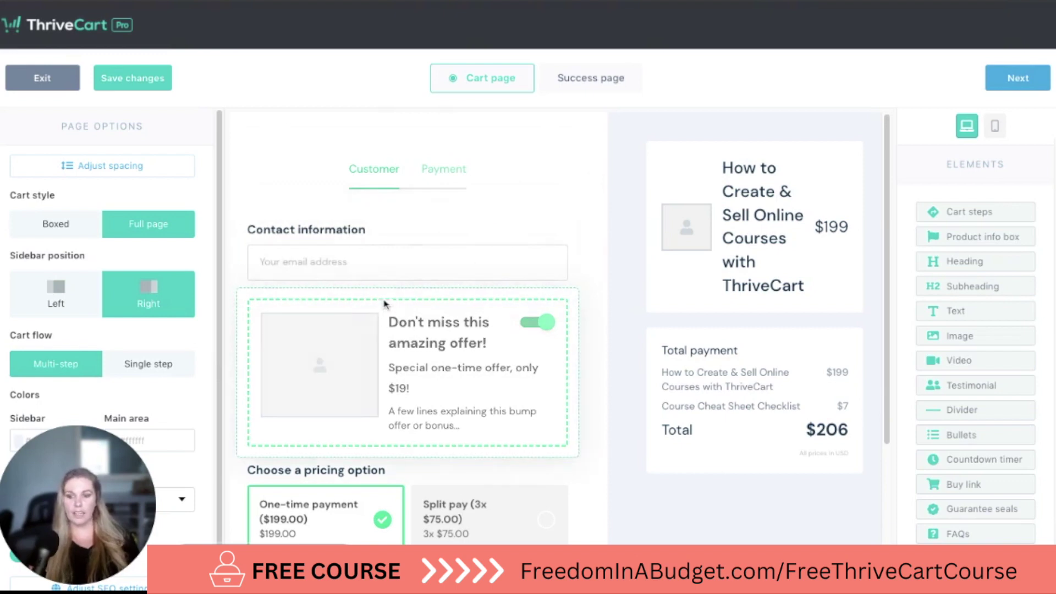
scroll(114, 360, down, 1)
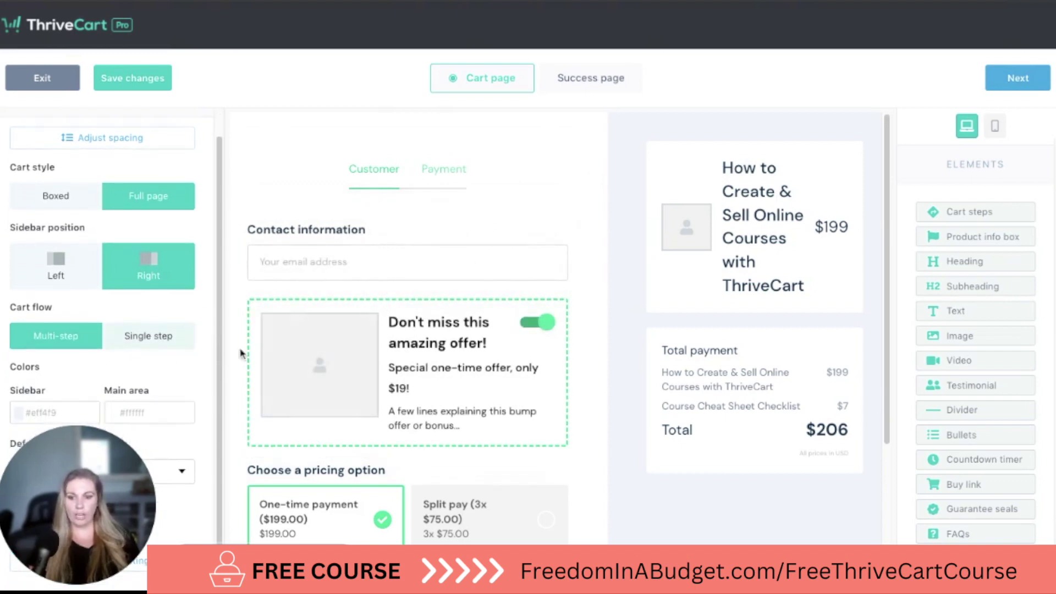
scroll(918, 360, down, 2)
scroll(941, 361, up, 2)
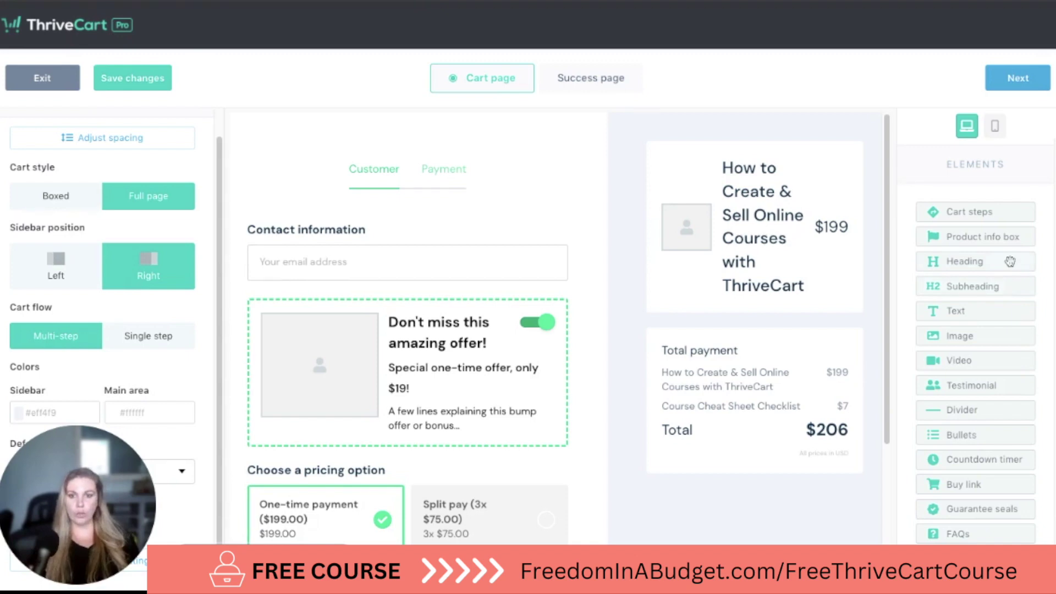
scroll(954, 308, down, 2)
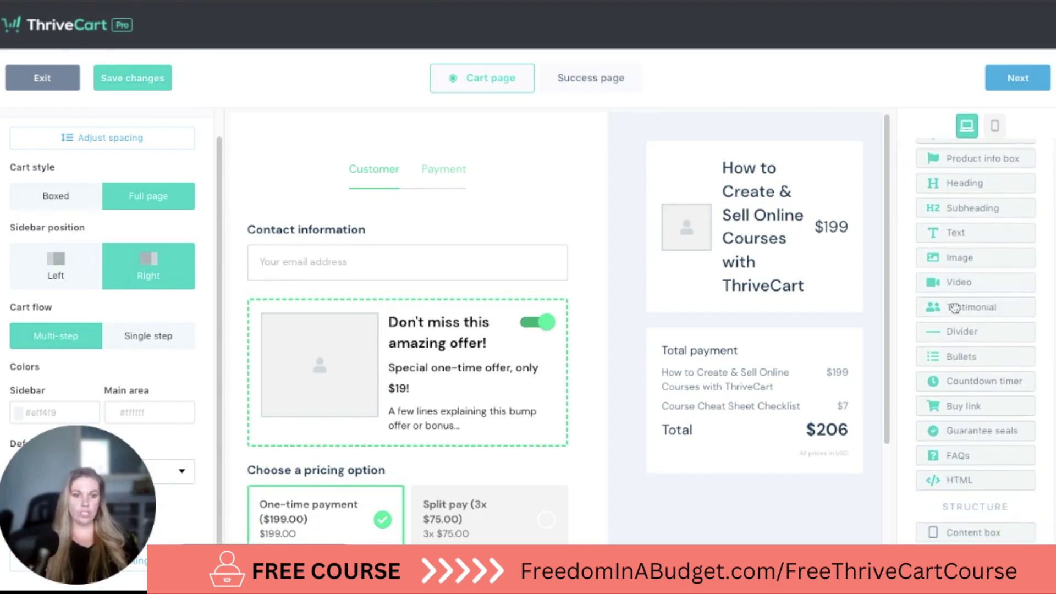
scroll(973, 254, up, 2)
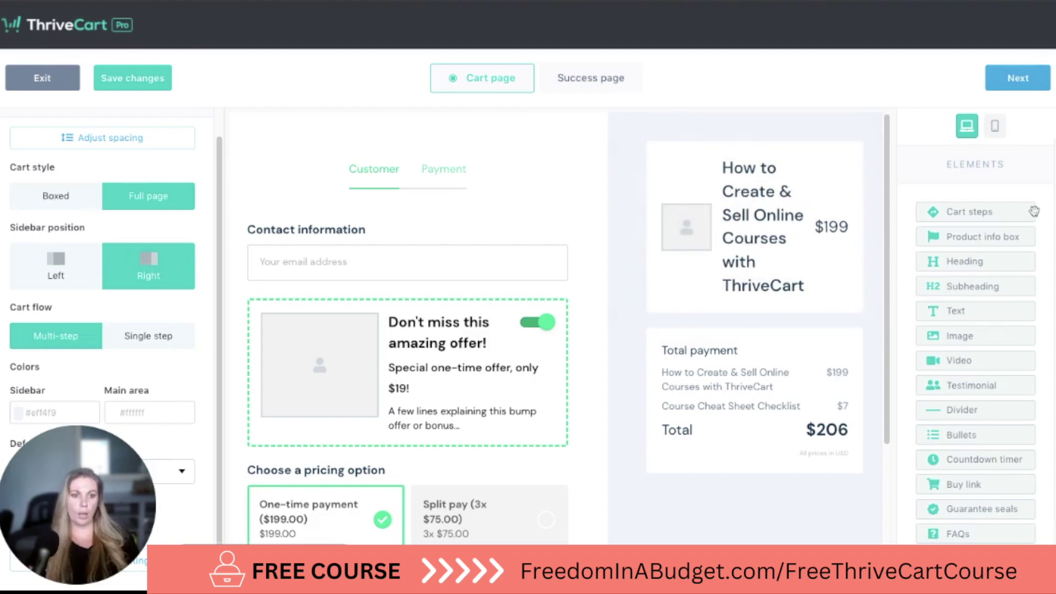
Step: Add the heading "How to Create & Sell Online Courses with ThriveCart" at the top of the cart page, with text color #00A79D
drag(977, 261, 441, 172)
text(How to Create & Sell Online Courses with ThriveCart)
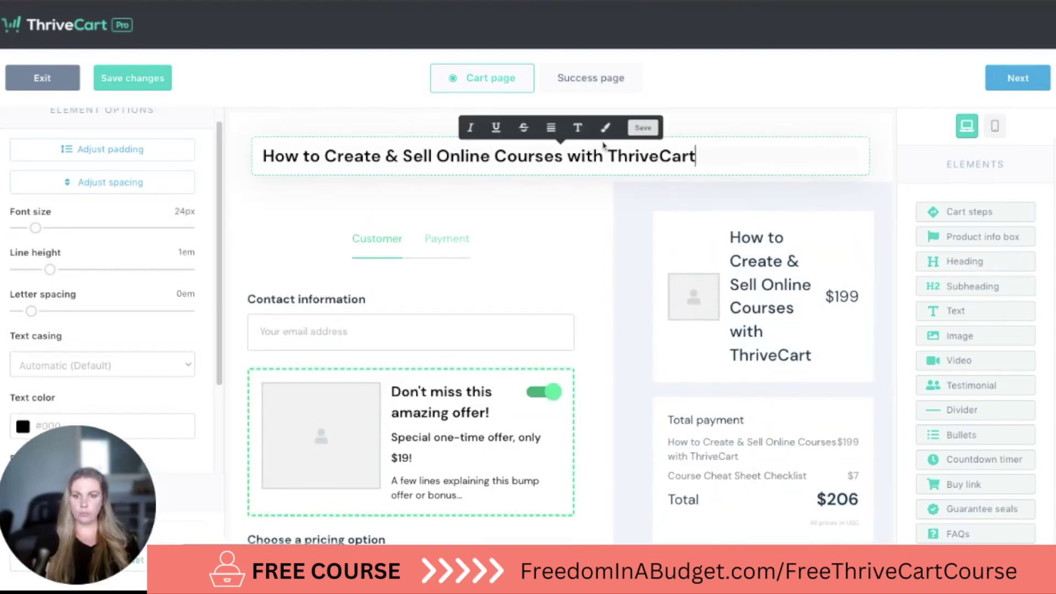
scroll(47, 231, down, 1)
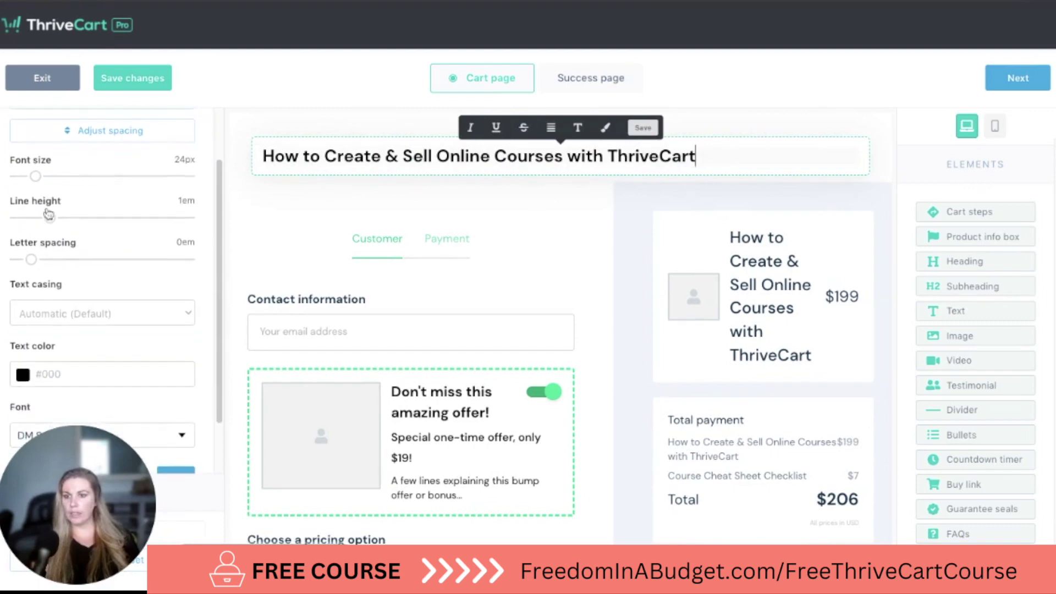
scroll(82, 225, down, 1)
scroll(105, 225, down, 1)
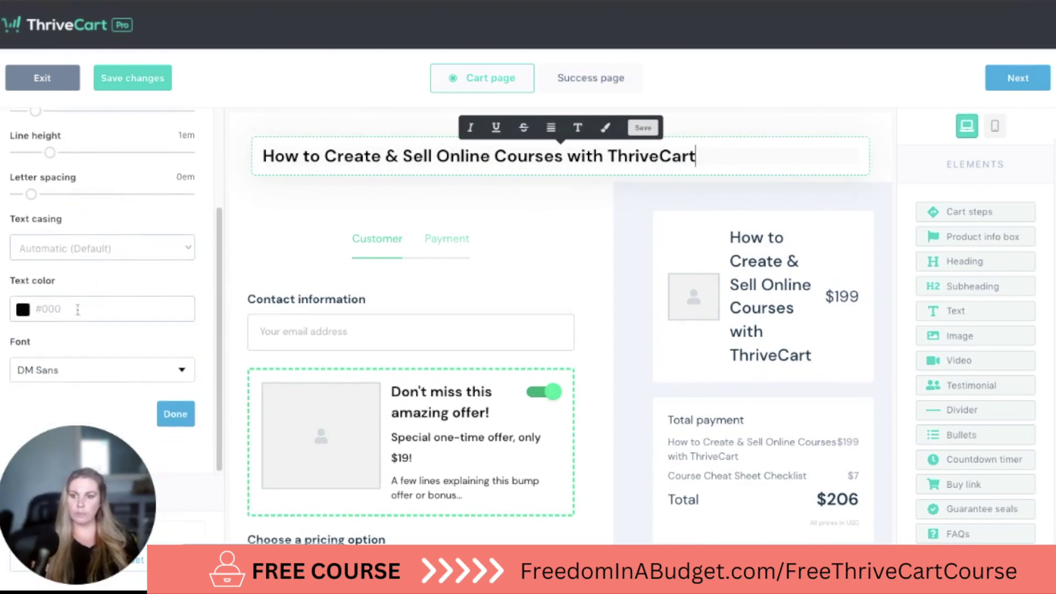
click(63, 308)
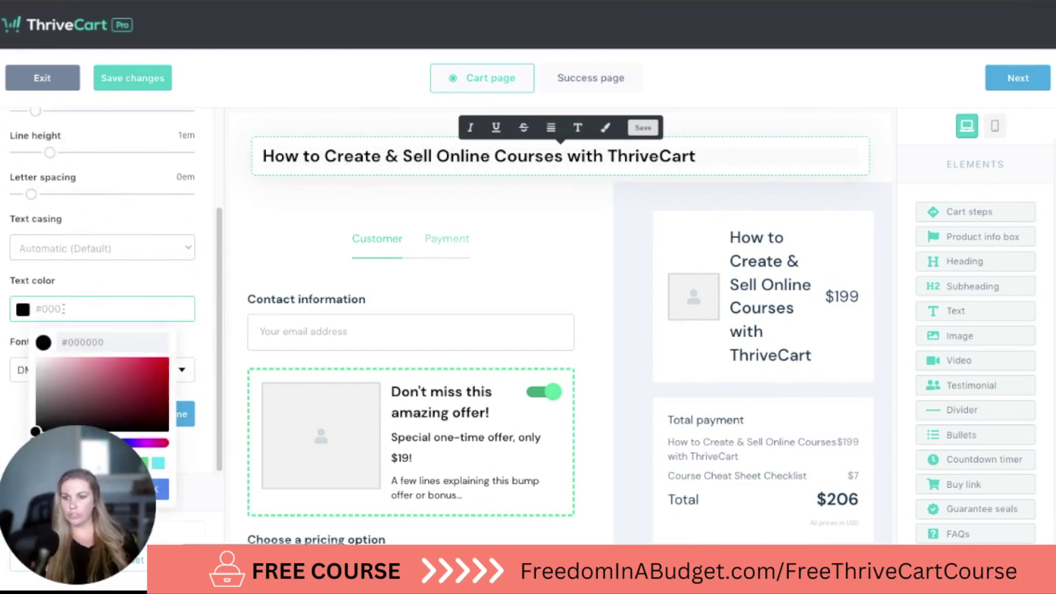
click(125, 463)
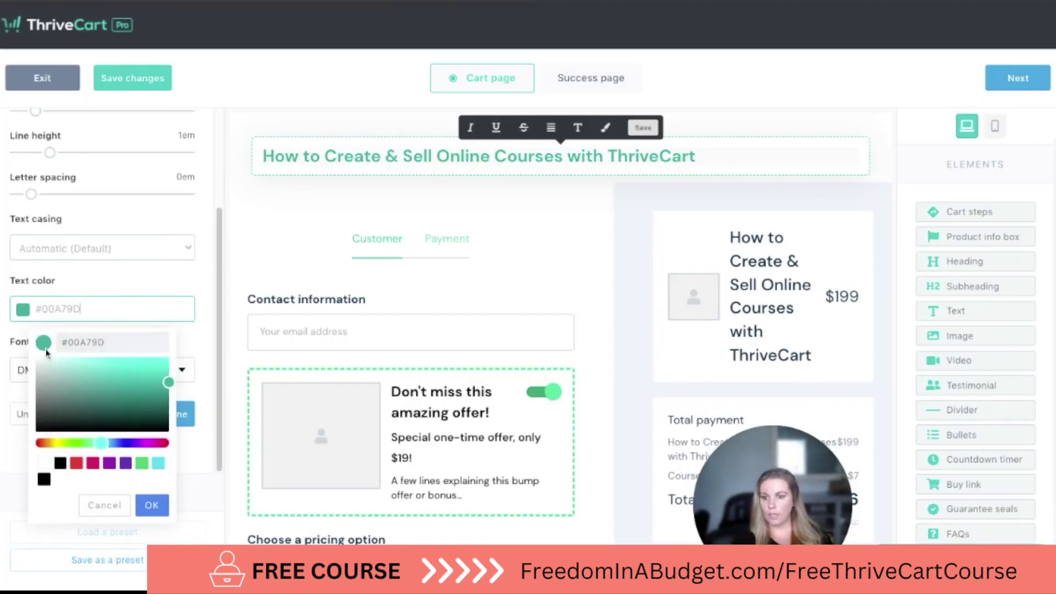
click(47, 351)
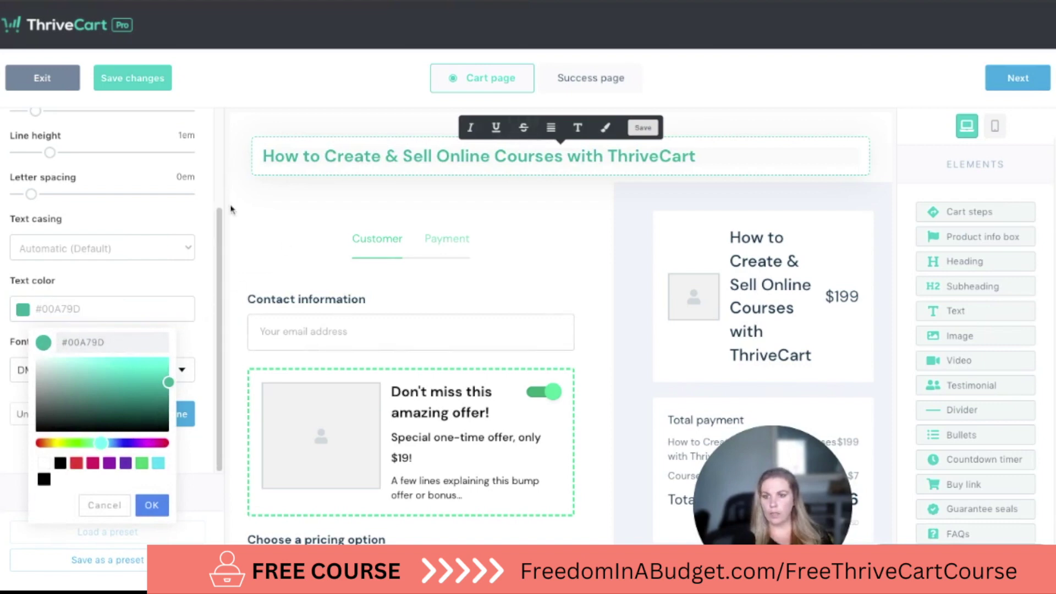
click(322, 128)
click(341, 156)
Step: Set the heading's font to Catamaran and its text casing to Capitalize
scroll(93, 304, down, 2)
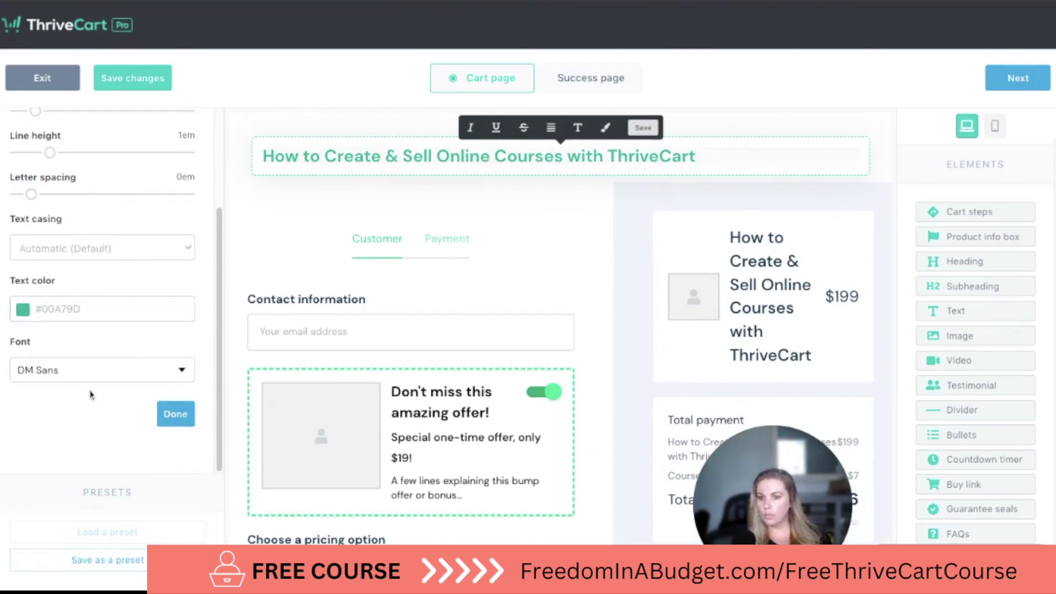
click(98, 372)
scroll(96, 429, down, 3)
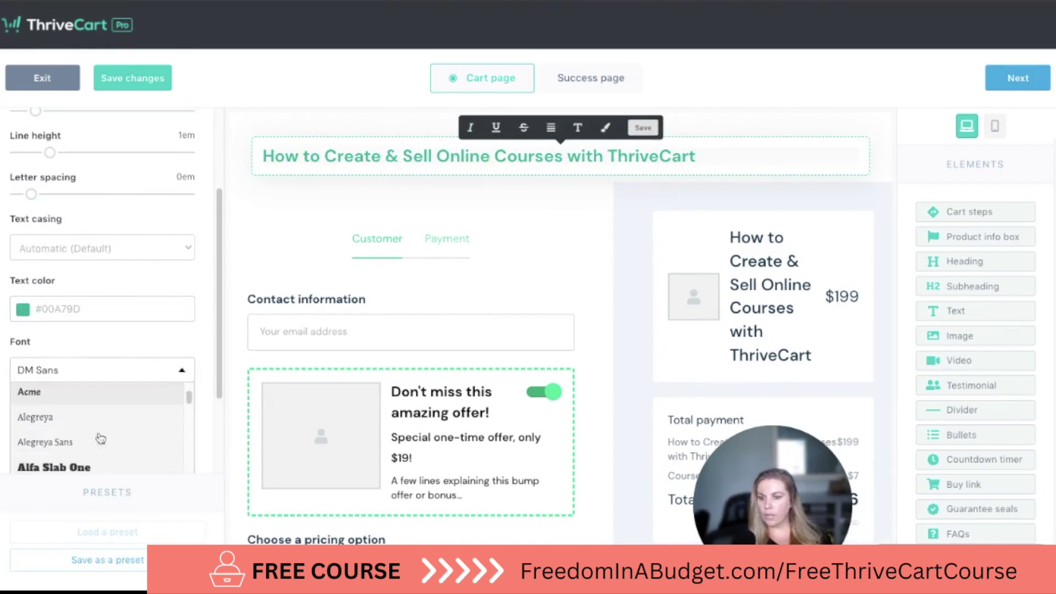
click(90, 467)
key(c)
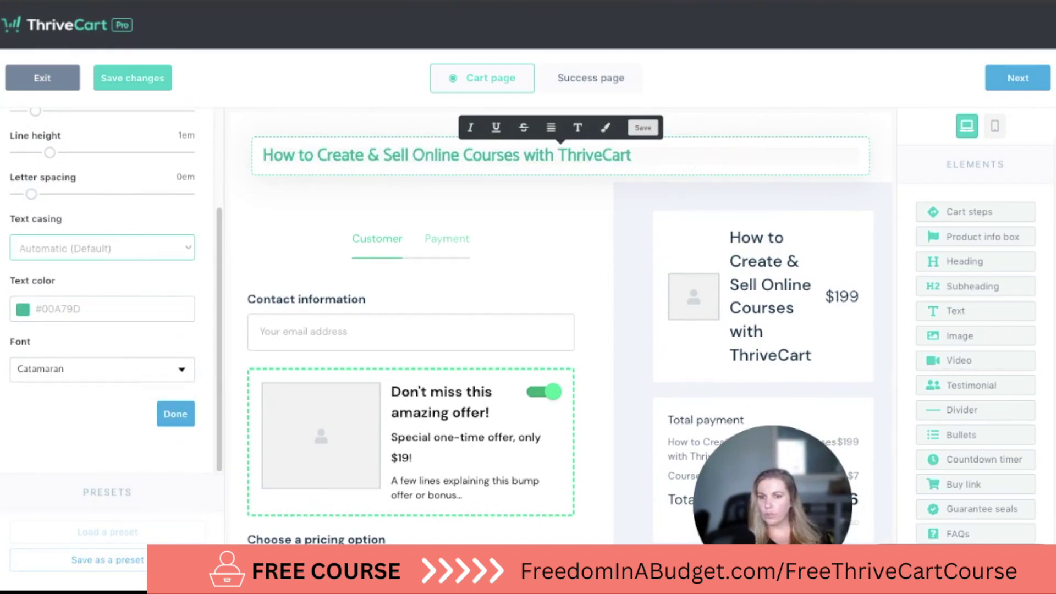
click(159, 252)
drag(158, 252, 156, 240)
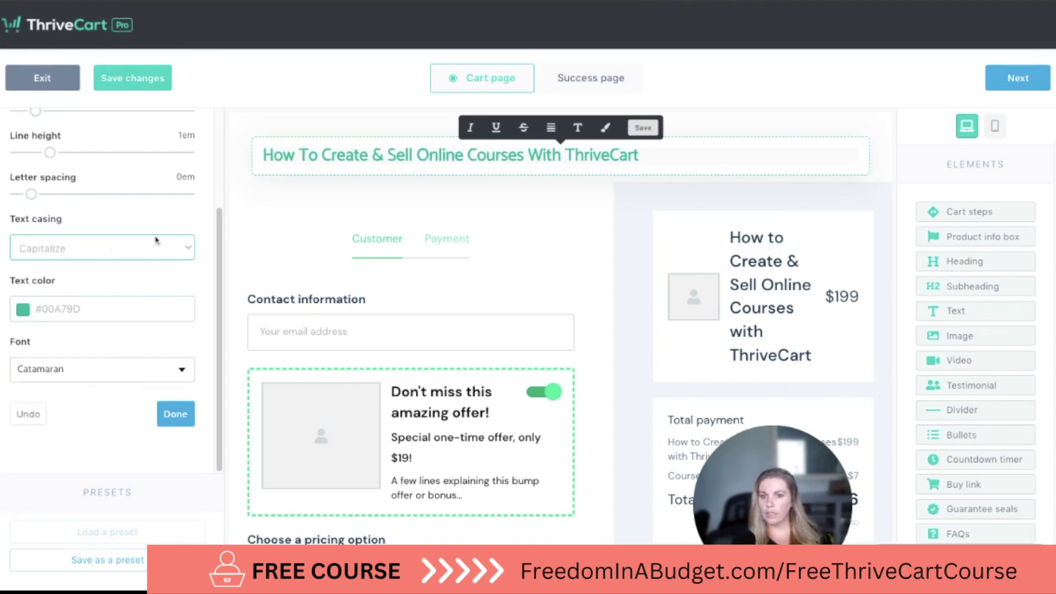
key(Down)
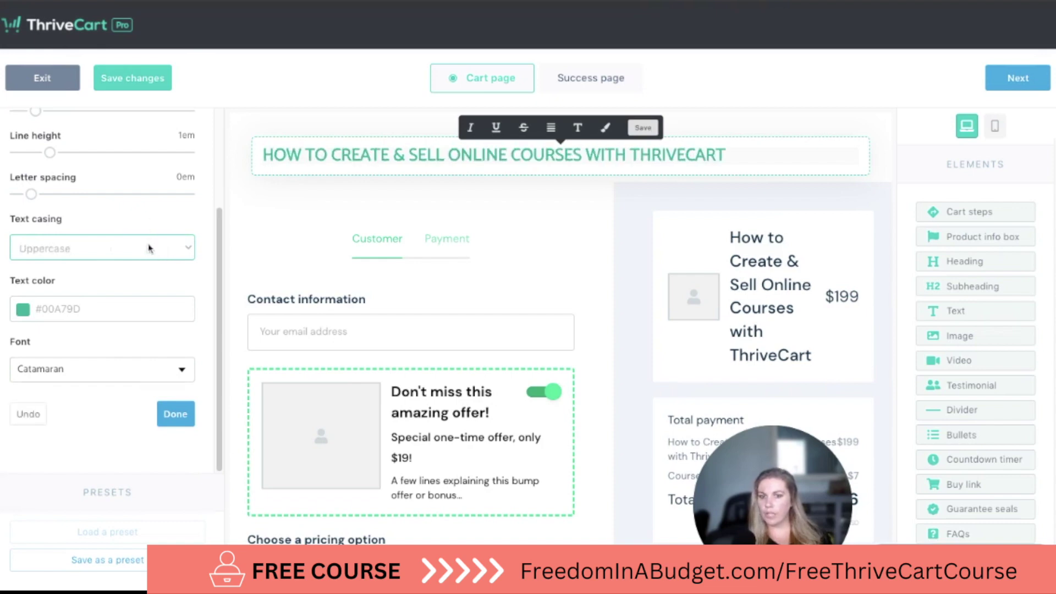
key(Up)
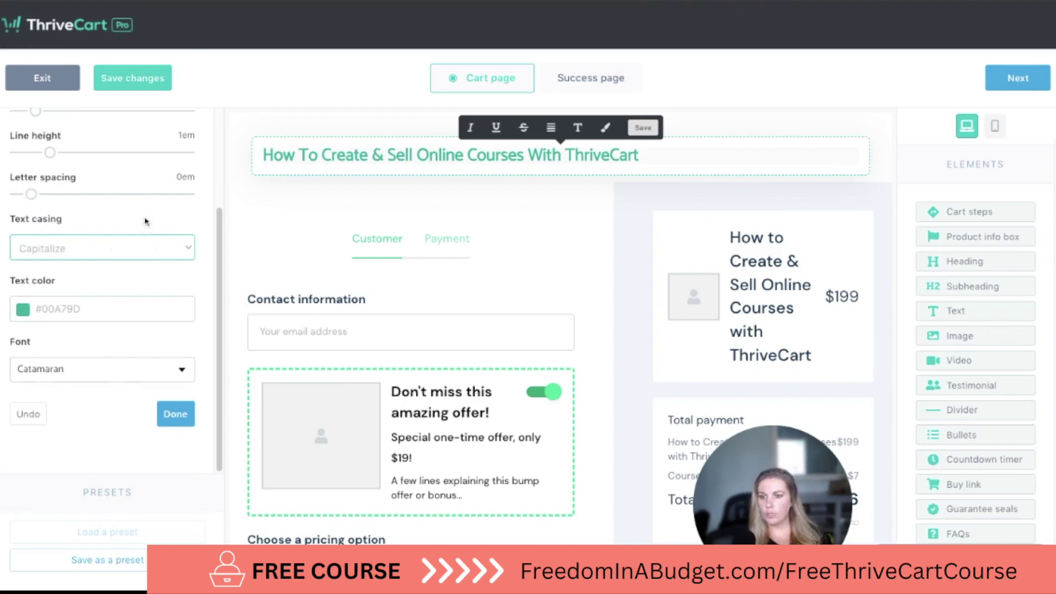
Step: Center-align the cart page heading
scroll(147, 226, up, 3)
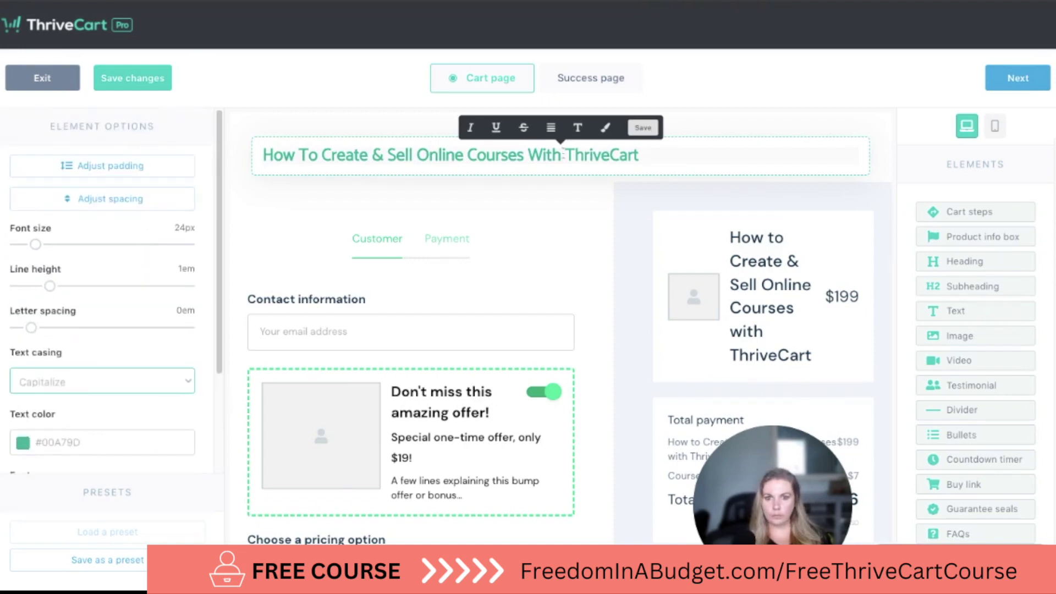
click(551, 127)
click(550, 176)
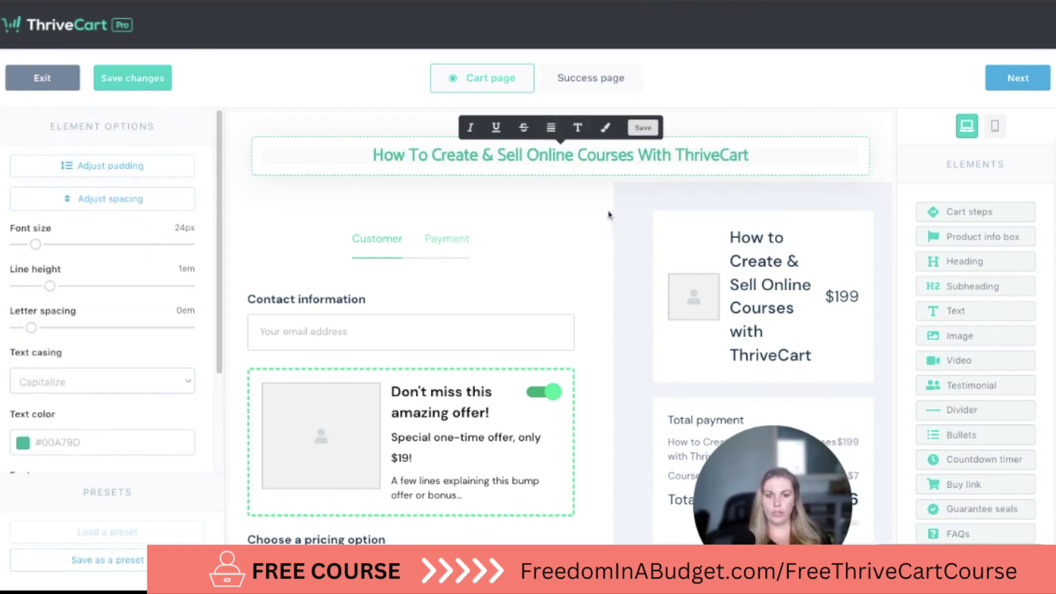
Step: Set the heading's font size to 41px and start its second line at "With ThriveCart"
mouse_move(41, 244)
mouse_down()
mouse_move(54, 244)
mouse_move(36, 249)
mouse_up()
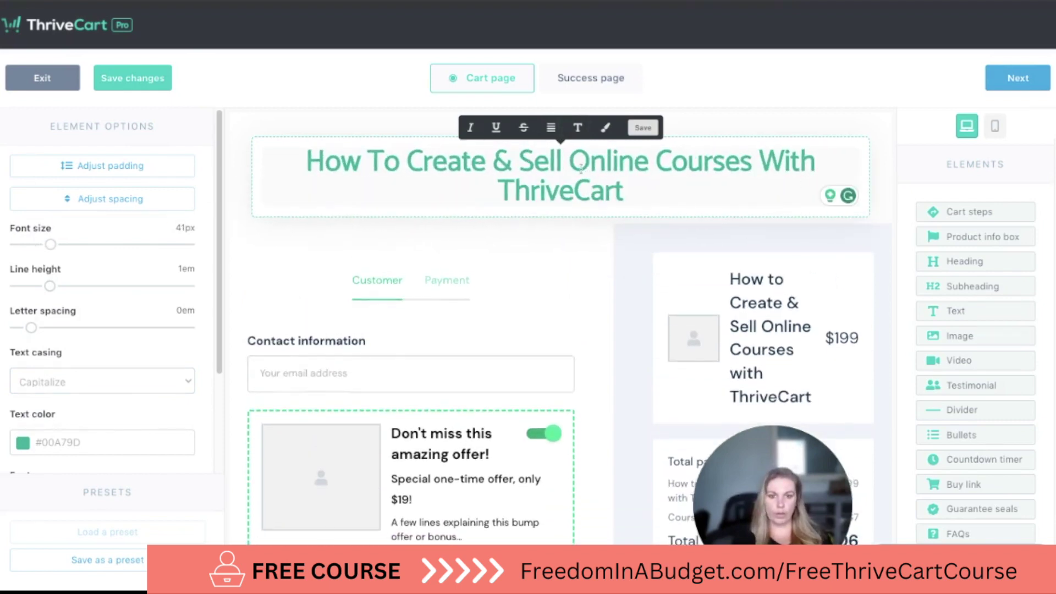
click(758, 159)
key(Return)
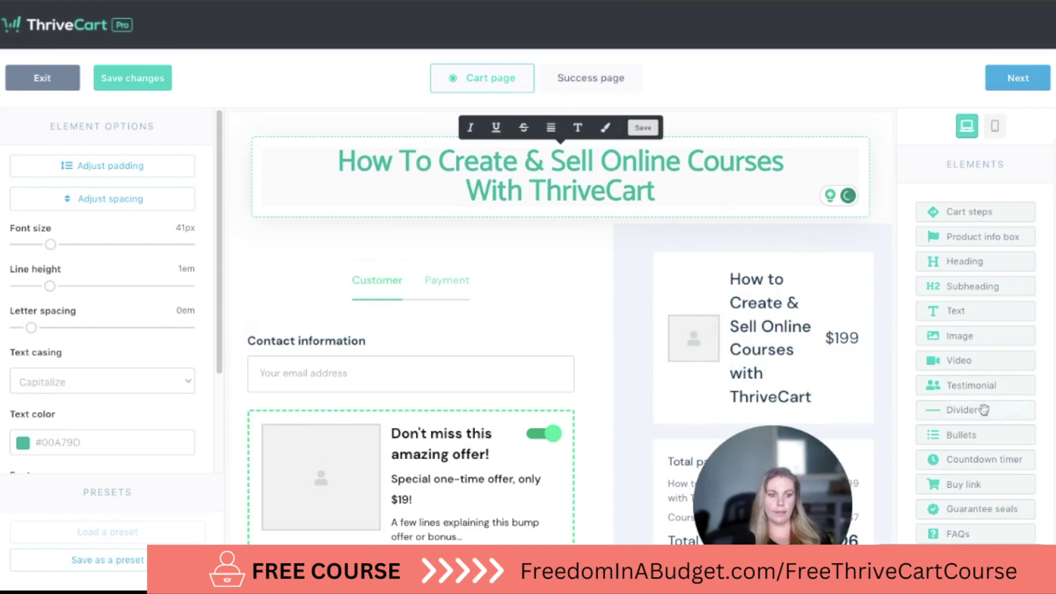
Step: Add a centered subheading below the heading reading "Sit with me and watch over my shoulder how to create a course in ThriveCart!"
drag(1003, 286, 637, 267)
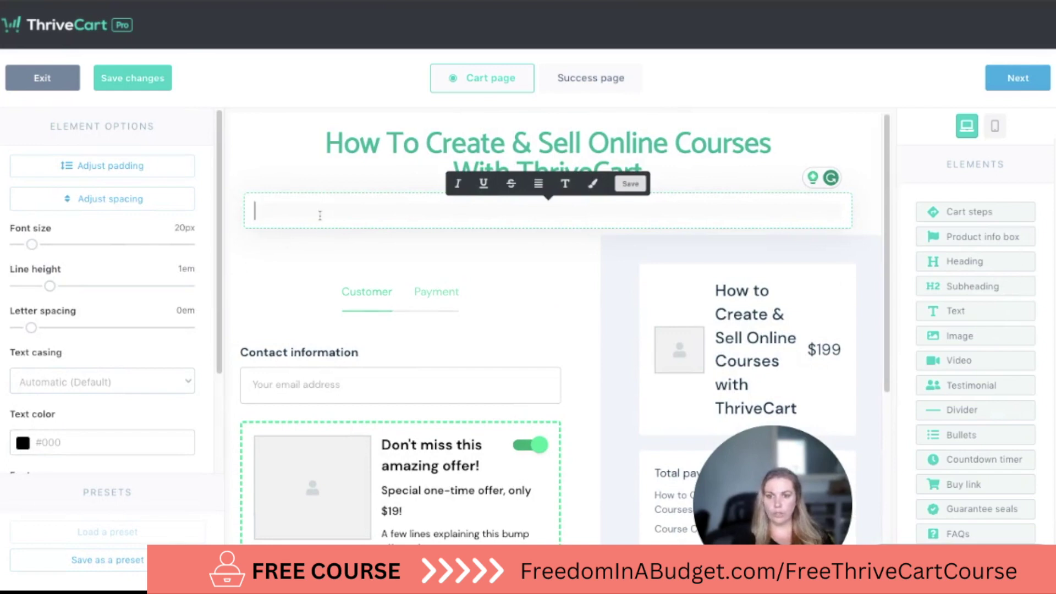
text(Ove)
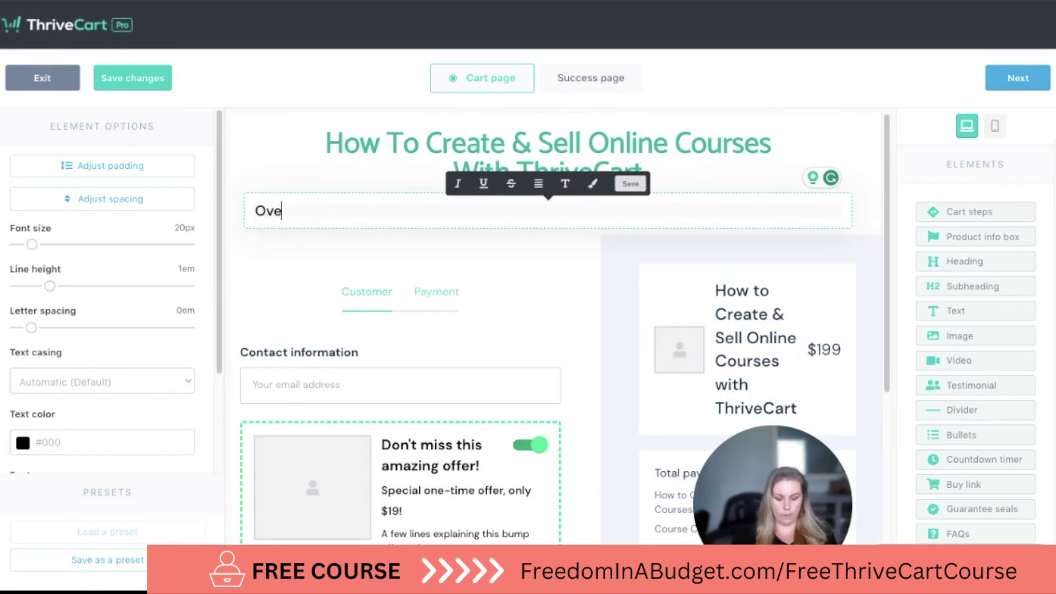
text(r the shoulder)
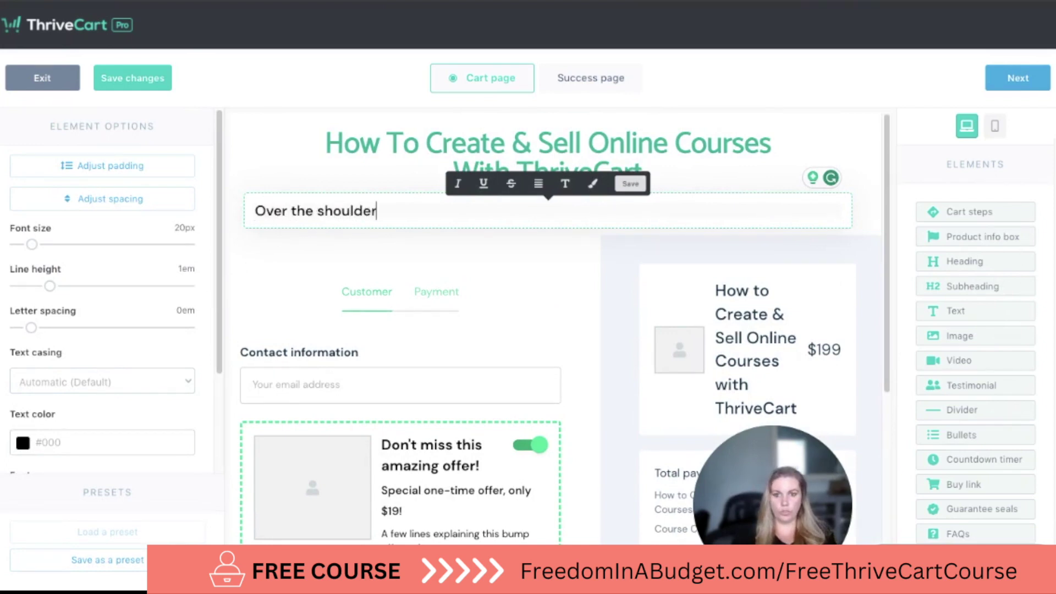
key(ctrl+a)
text(Sit with me and watch over my shoulder how to create a course in ThriveCart!)
click(538, 183)
click(537, 235)
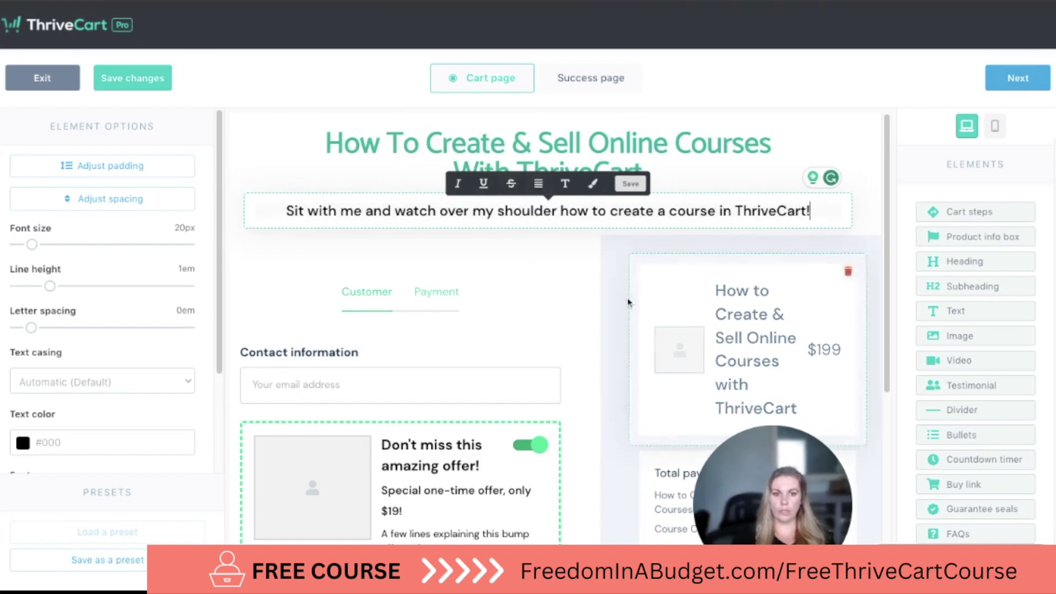
click(611, 300)
Step: Add a Cart steps element directly below the subheading
scroll(981, 367, down, 2)
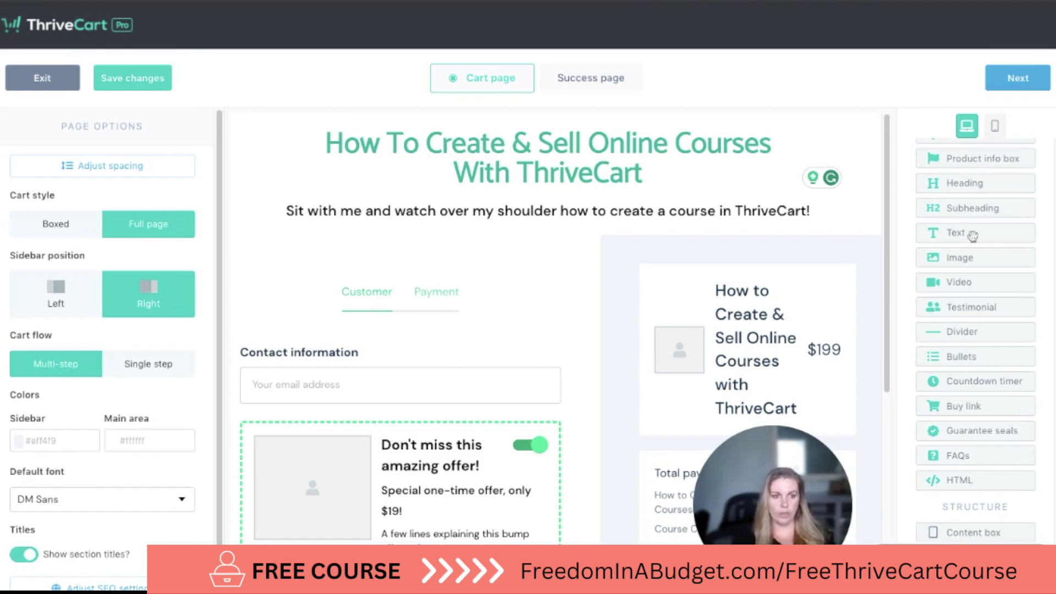
scroll(972, 212, up, 2)
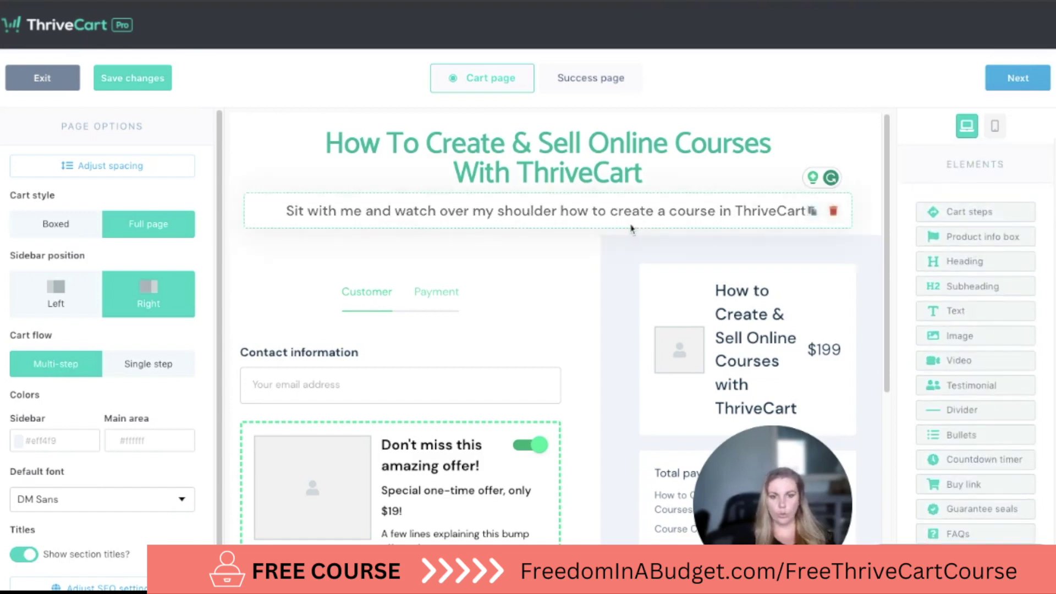
scroll(556, 245, down, 1)
drag(992, 211, 589, 219)
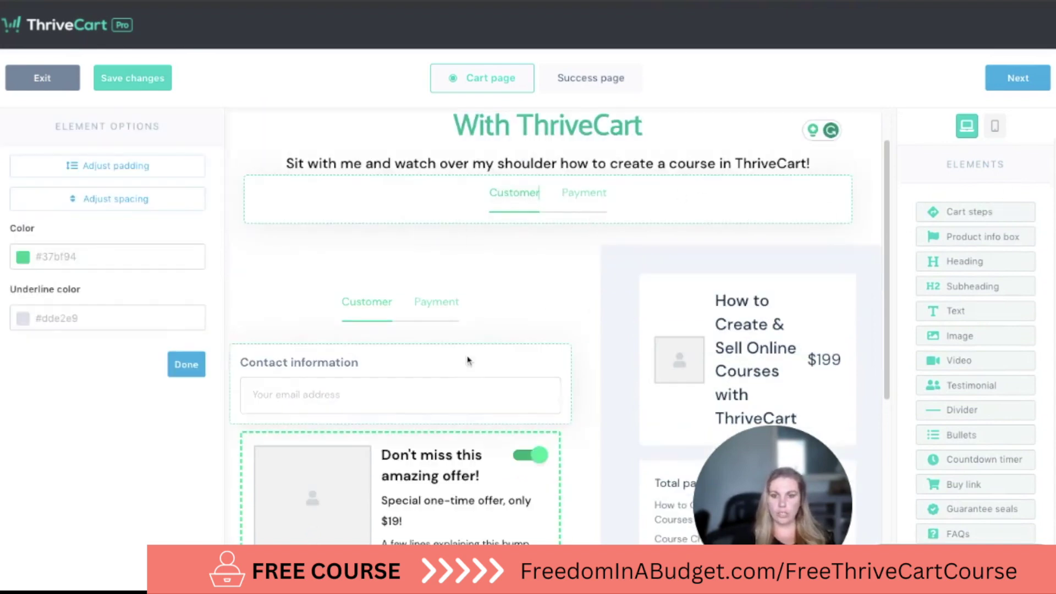
Step: Examine the element options of the pricing options and the bump offer on the cart page
scroll(469, 313, down, 3)
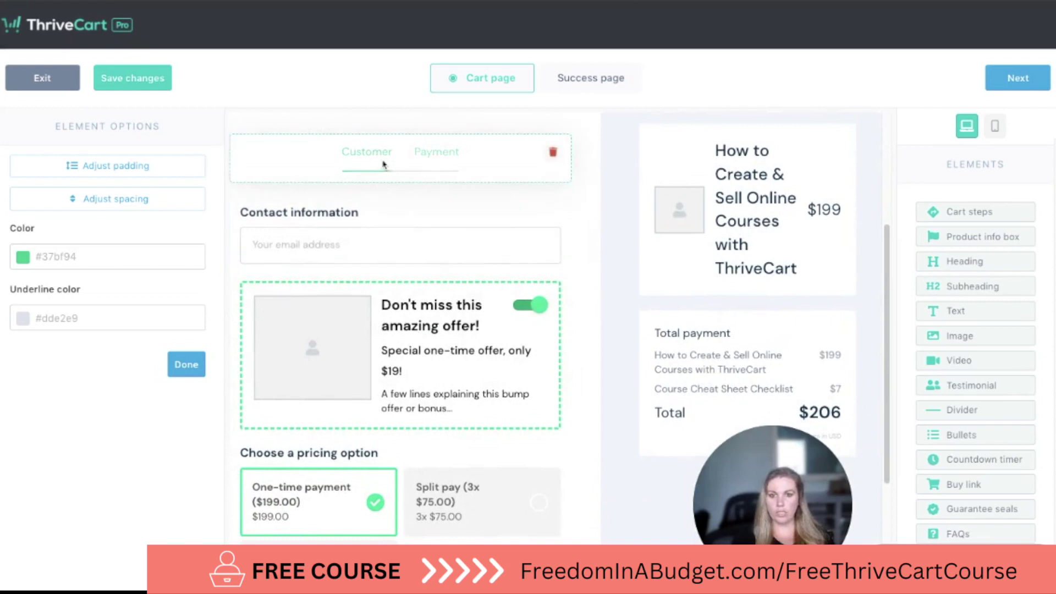
scroll(385, 341, down, 3)
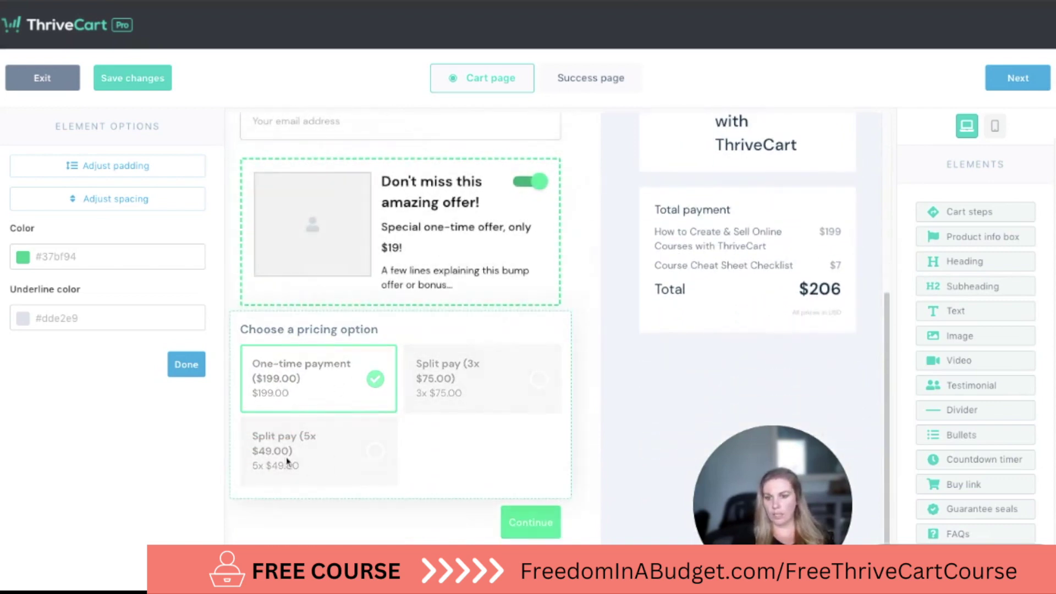
click(477, 383)
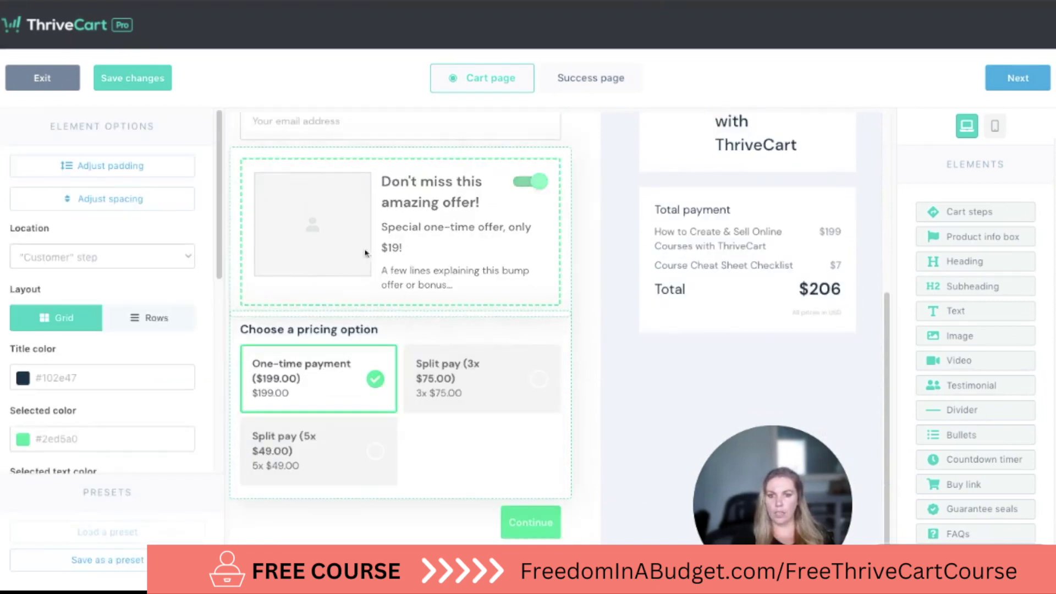
click(536, 187)
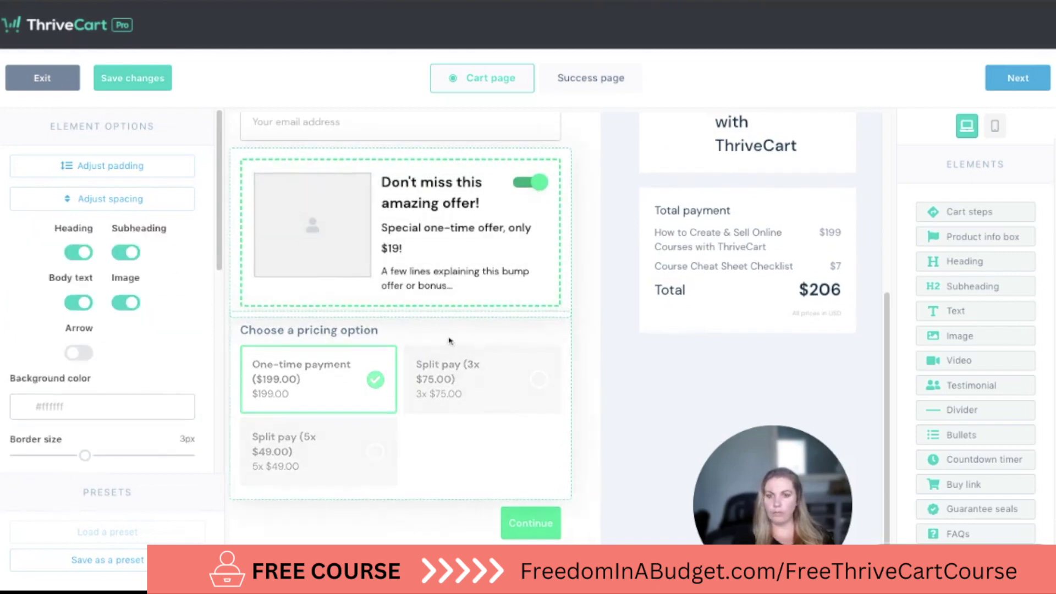
scroll(450, 341, up, 5)
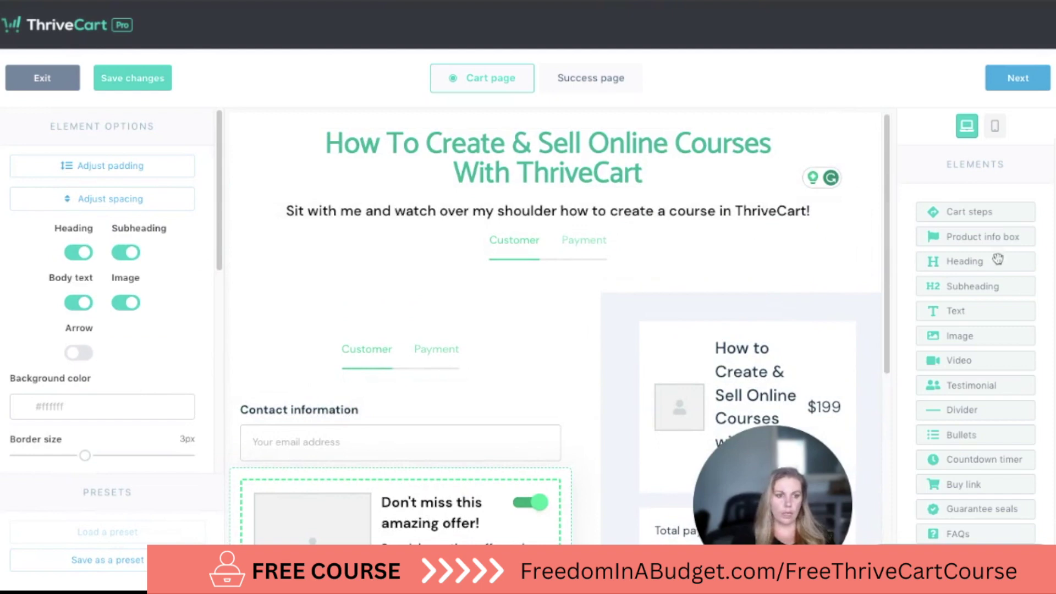
Step: Add a Product info box between the subheading and the Cart steps element
drag(1011, 238, 623, 292)
scroll(550, 319, down, 3)
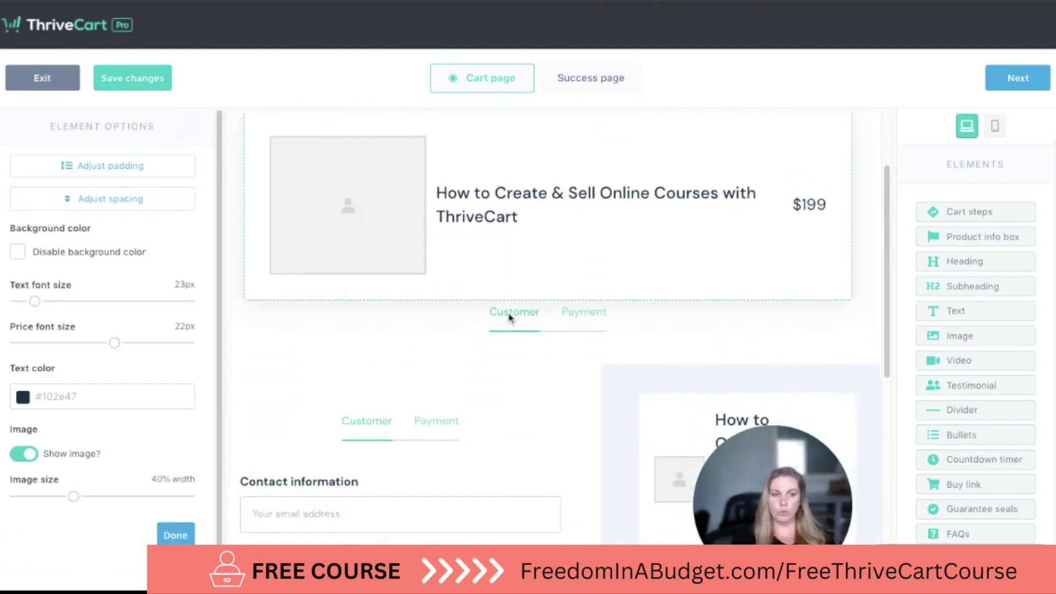
scroll(512, 316, up, 1)
scroll(510, 318, up, 2)
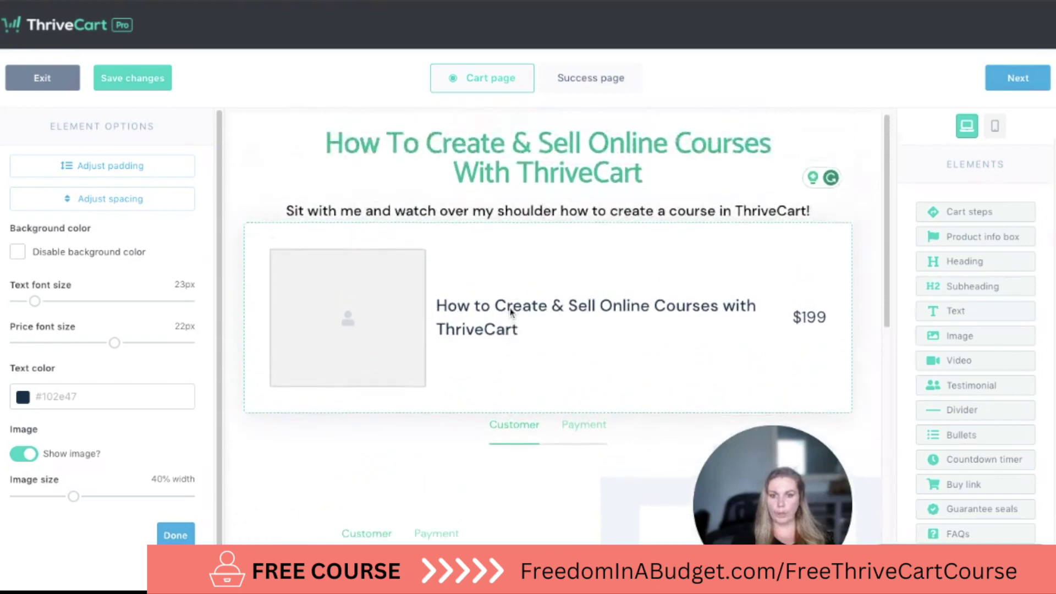
Step: Set the new product info box's image to the "thrivecart-course-logo" picture from the image library
click(347, 317)
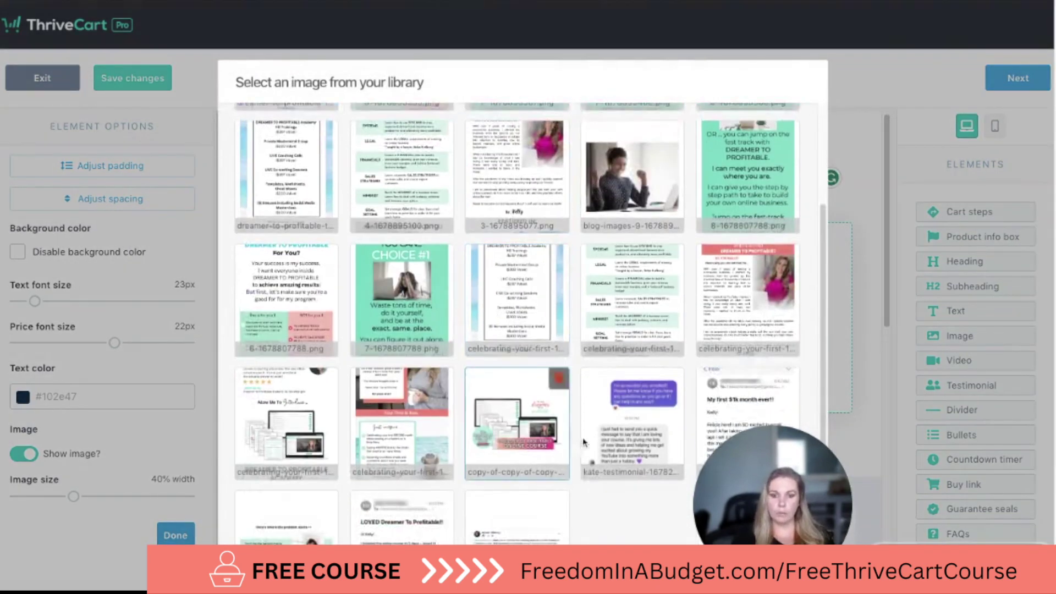
scroll(308, 476, down, 5)
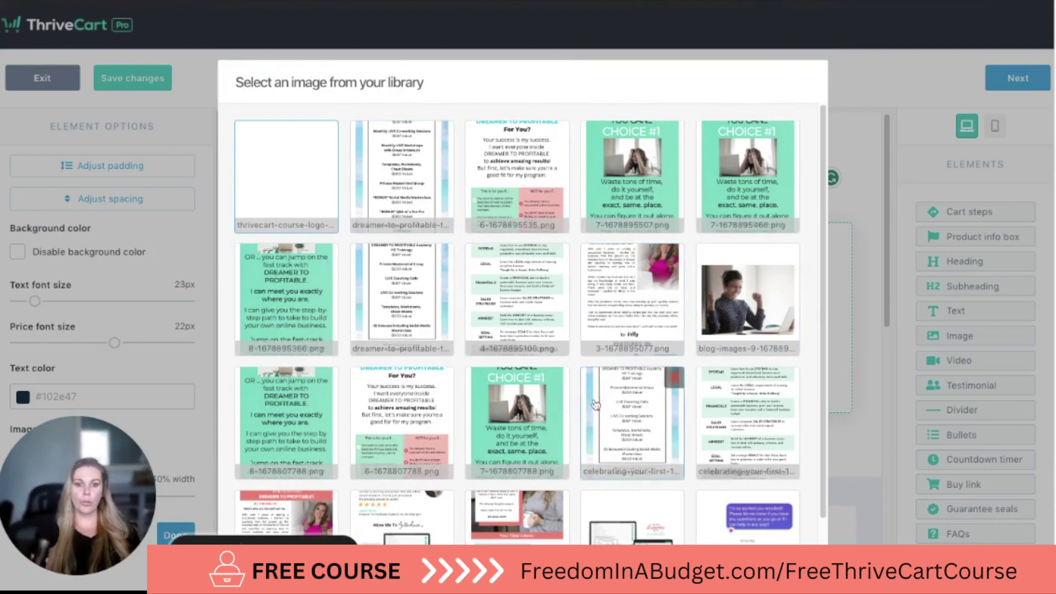
scroll(565, 342, down, 1)
scroll(565, 342, down, 3)
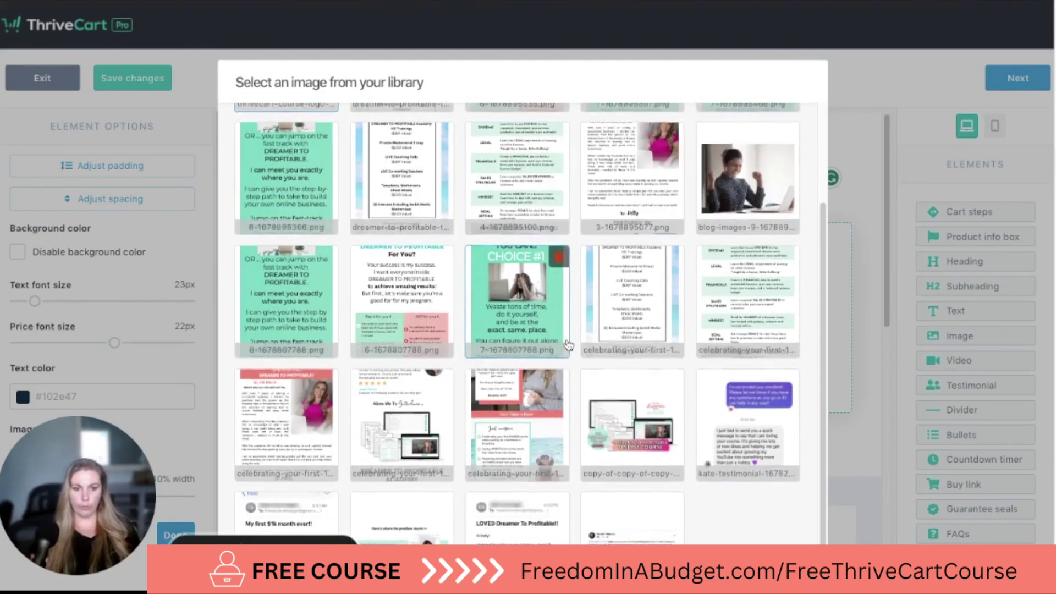
scroll(572, 346, up, 3)
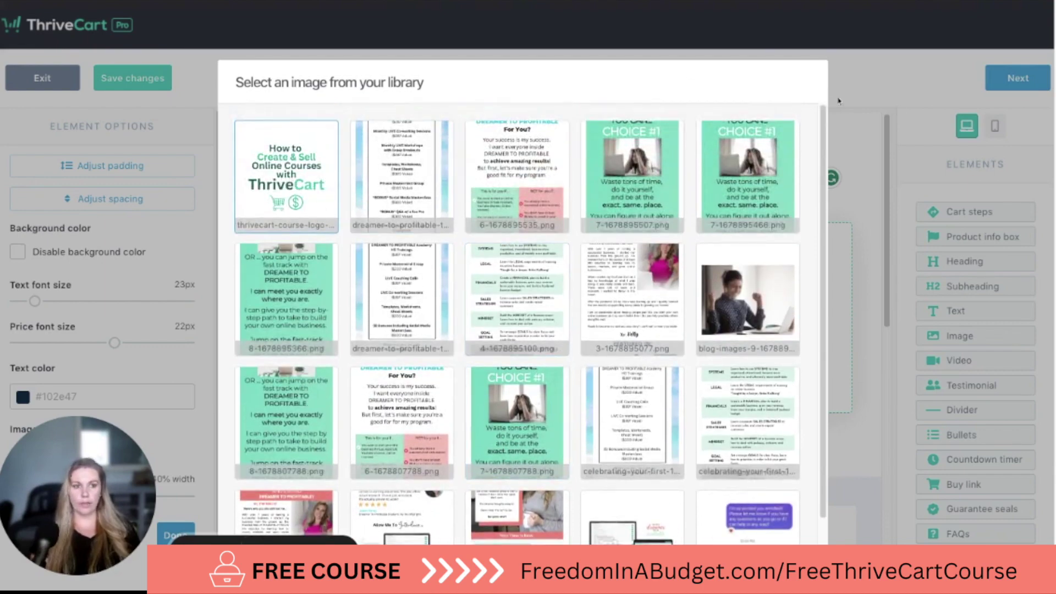
scroll(717, 443, down, 5)
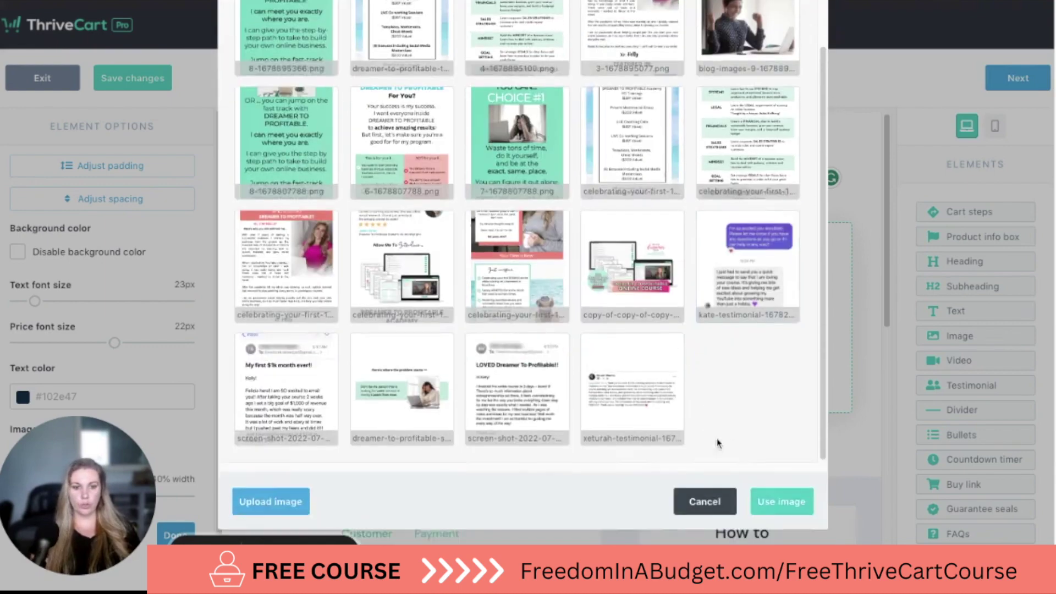
click(783, 500)
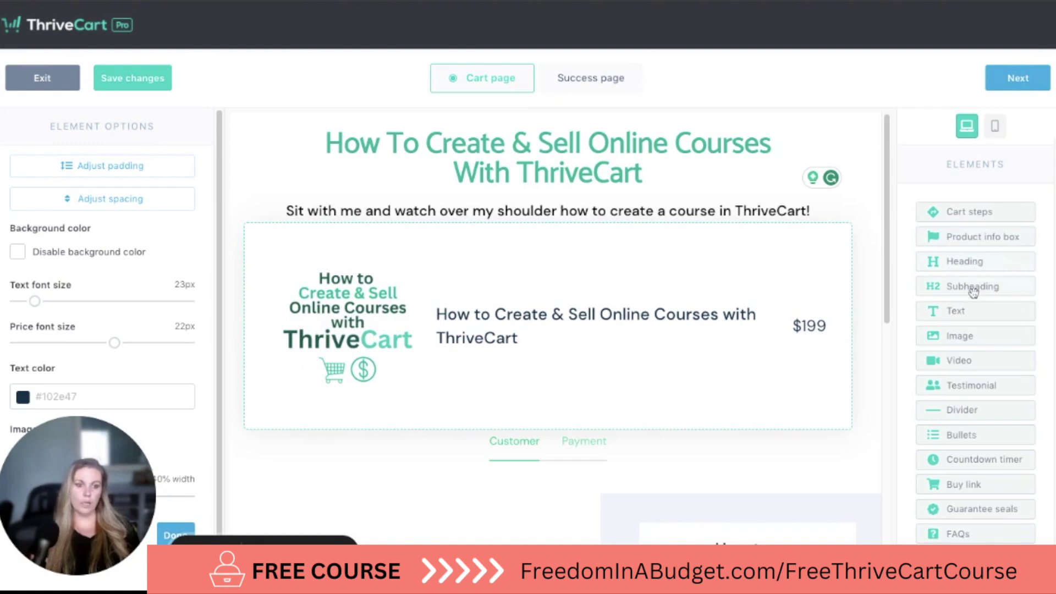
Step: Add a Text element above the product info box reading "Here is why you should buy my course!" and, after a blank line, "Are you struggling with..."
drag(975, 311, 550, 280)
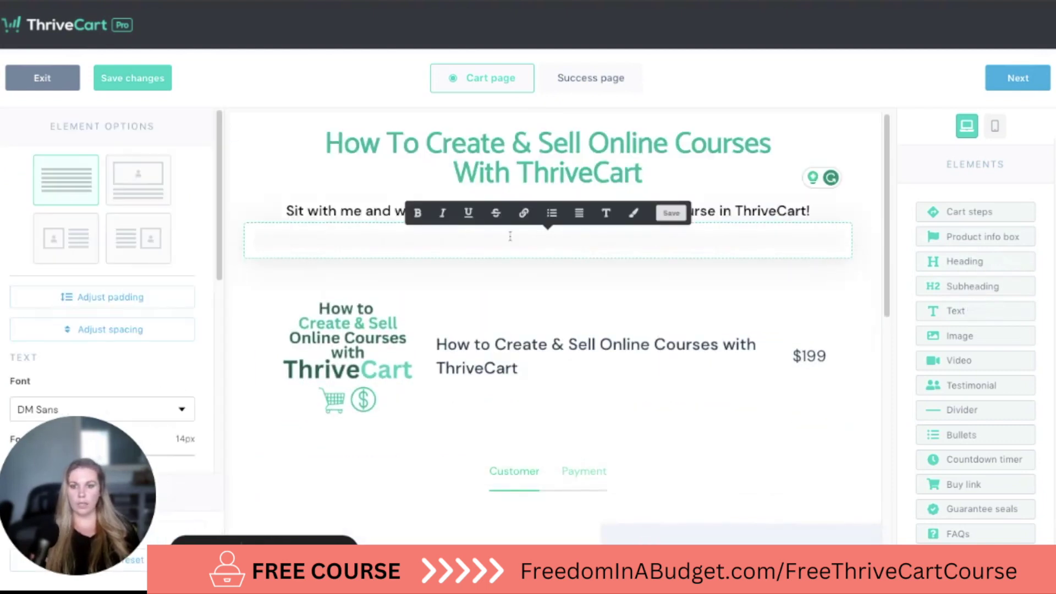
click(543, 234)
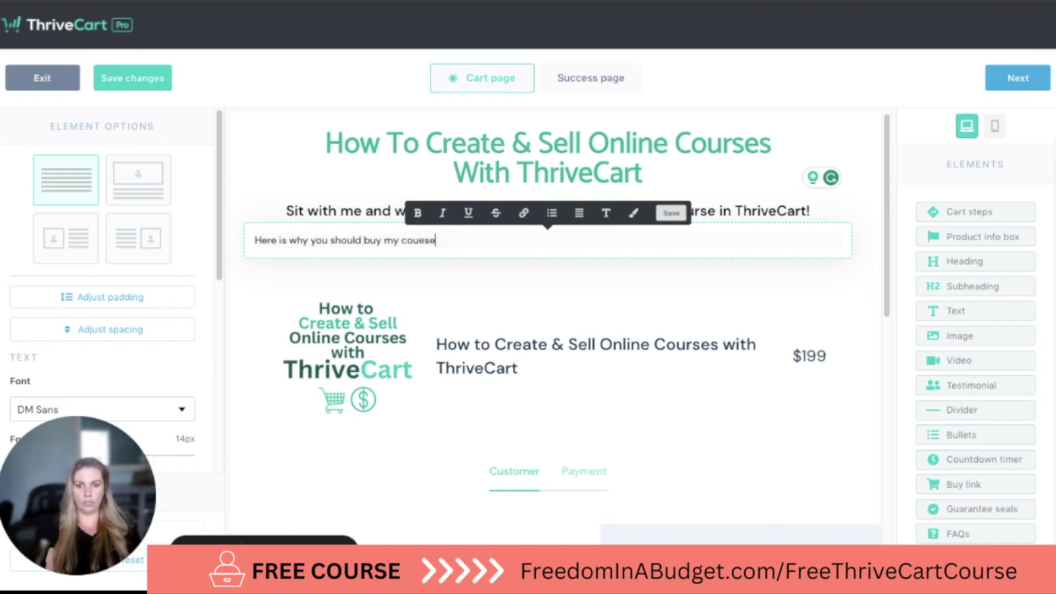
key(BackSpace)
key(BackSpace)
key(BackSpace)
text(rse!)
key(Return)
key(Return)
text(Are you struggling with...)
key(Return)
Step: Add a bulleted list with "Learning a new course platform", "Technology is hard" and "I don't know where to start..."
click(551, 213)
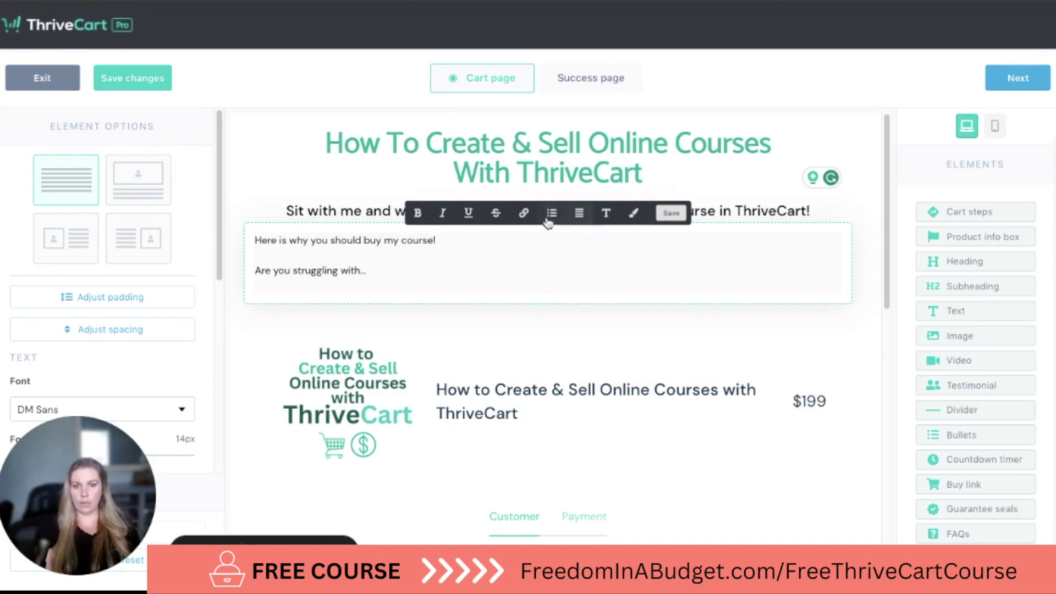
text(Learnin)
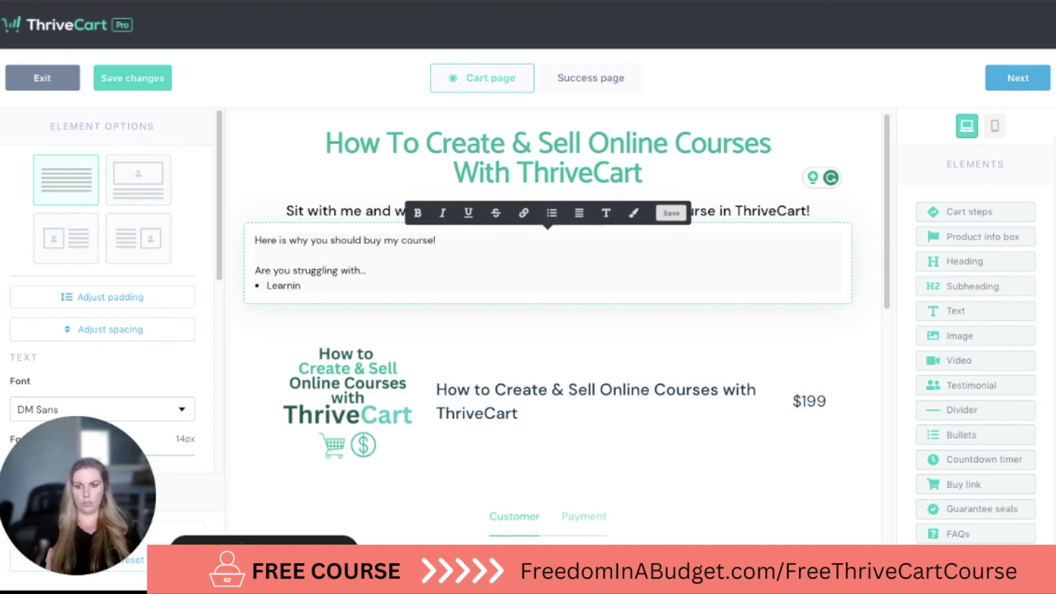
text(g a new cour)
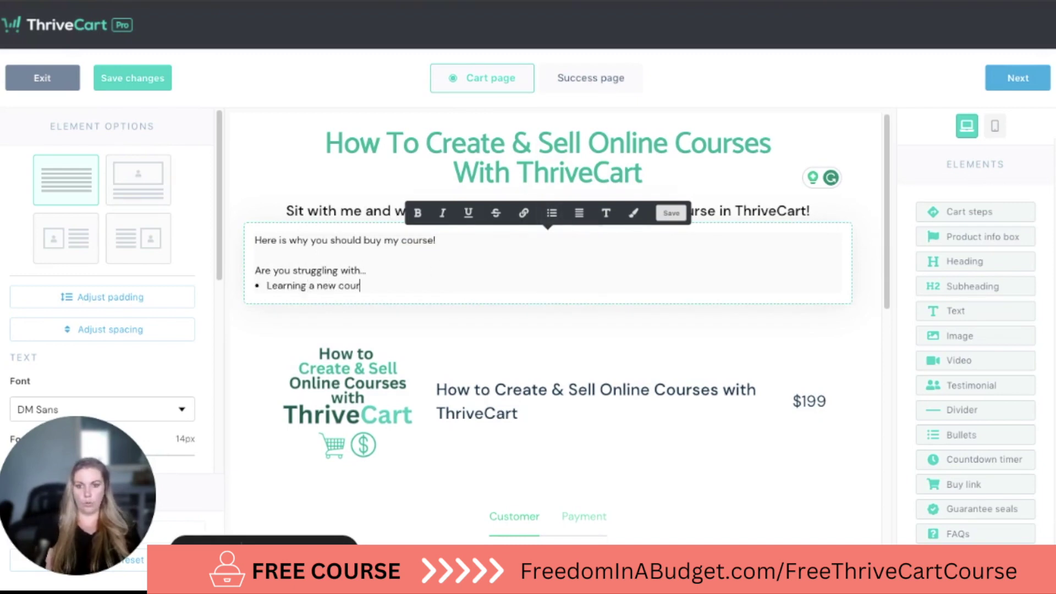
text(se platform)
key(Return)
text(Technology is hard)
key(Return)
text(I don't know where to start...)
Step: End the text with a right-aligned line "Then this course is for you!!" outside the list, and set the font size to 24px
key(Return)
key(Return)
key(Return)
text(Then this course is for you)
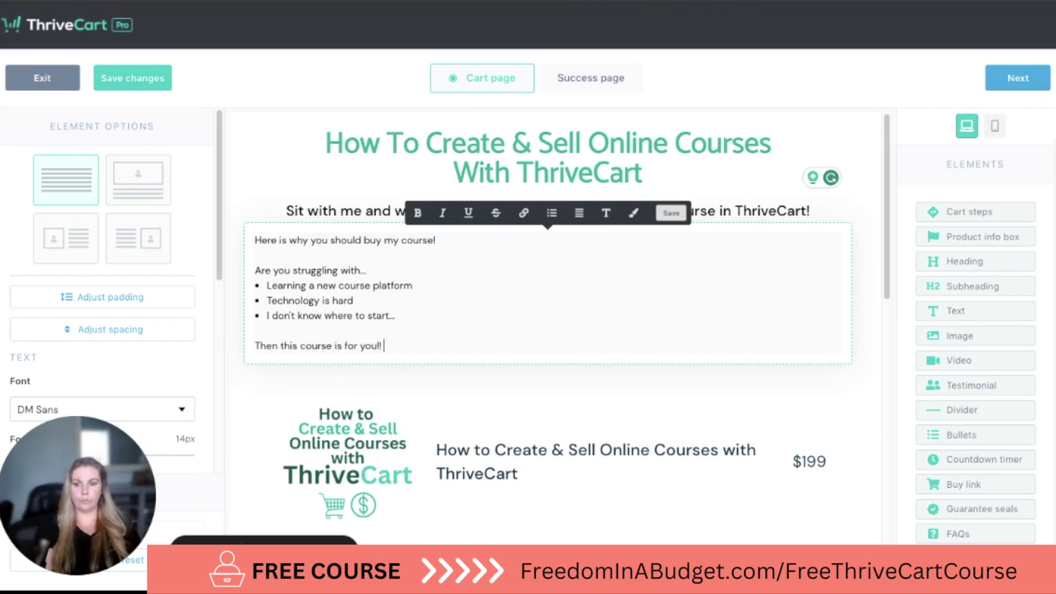
text(!!)
click(579, 213)
click(579, 285)
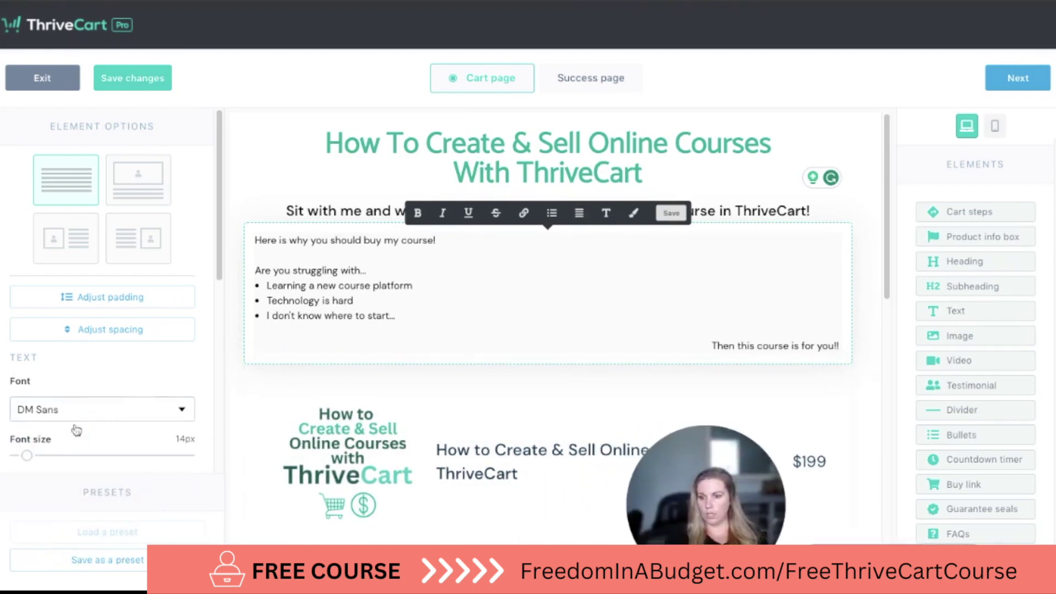
drag(27, 455, 34, 456)
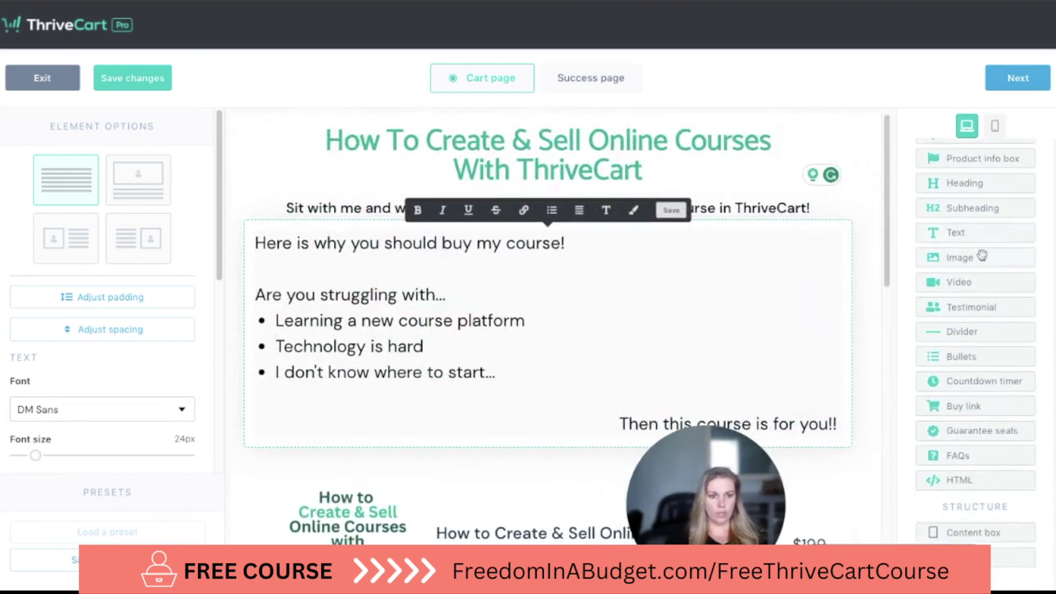
Step: Add an Image element below the text with the library's "Who's Behind Dreamer to Profitable?" picture at 98% width
drag(981, 256, 980, 255)
drag(505, 498, 505, 498)
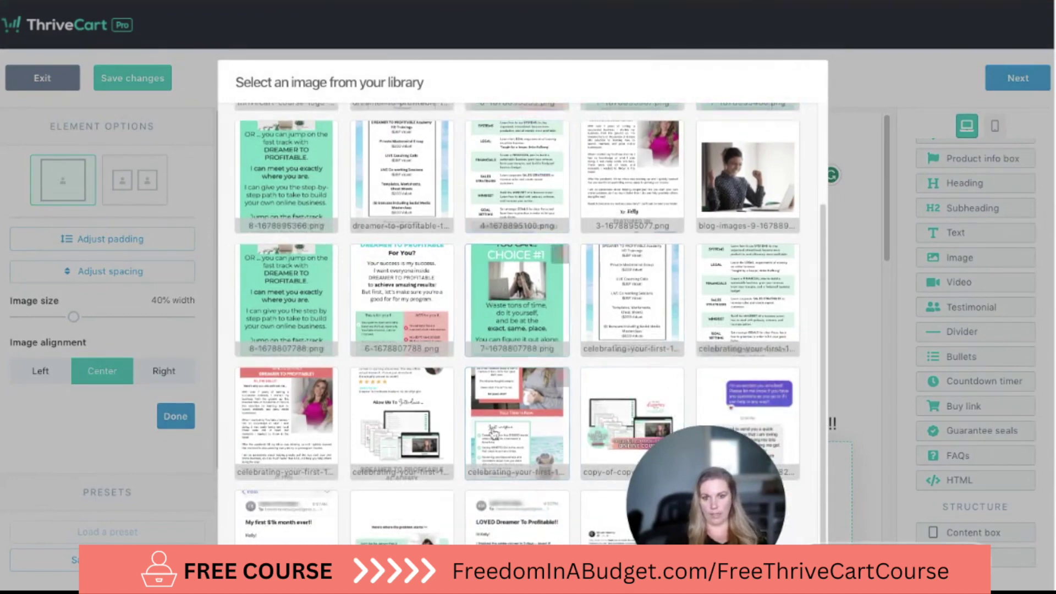
scroll(525, 421, down, 3)
click(796, 508)
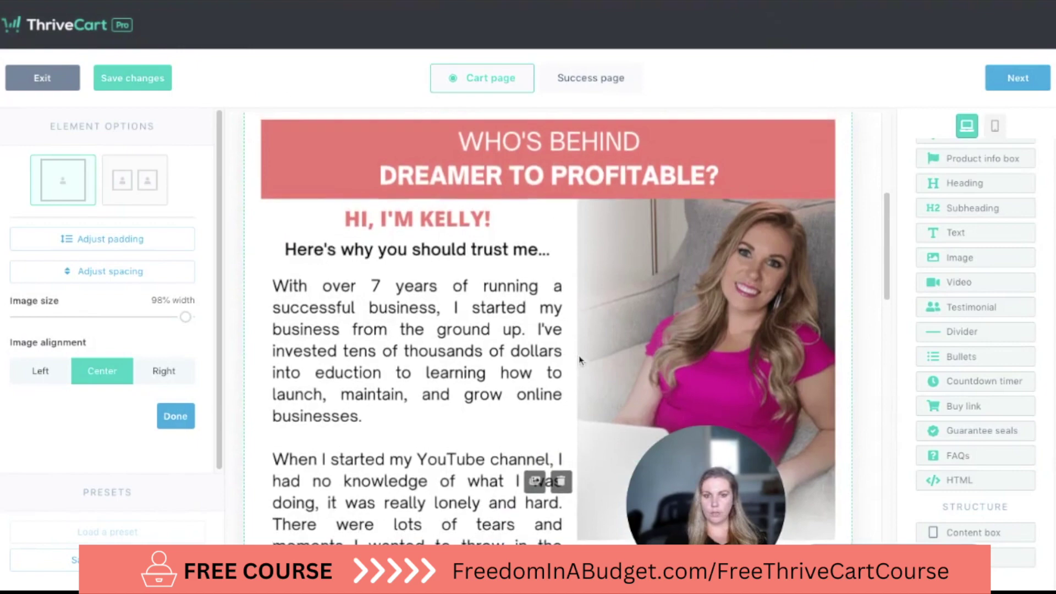
Step: Look over the cart page from the new text and image down to the checkout form
scroll(583, 363, up, 5)
scroll(597, 372, down, 10)
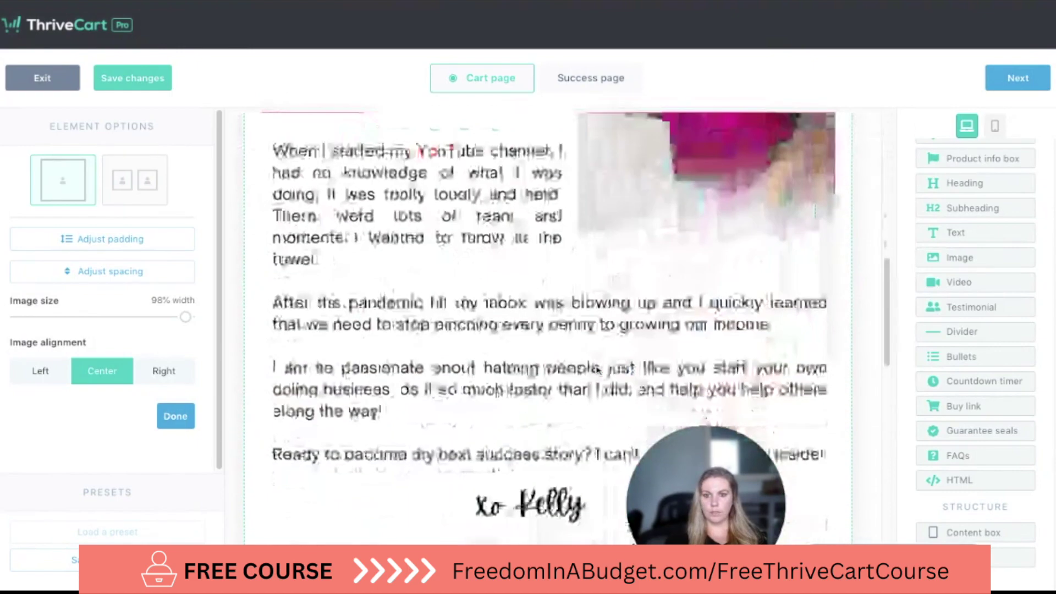
scroll(503, 300, up, 3)
scroll(505, 300, up, 10)
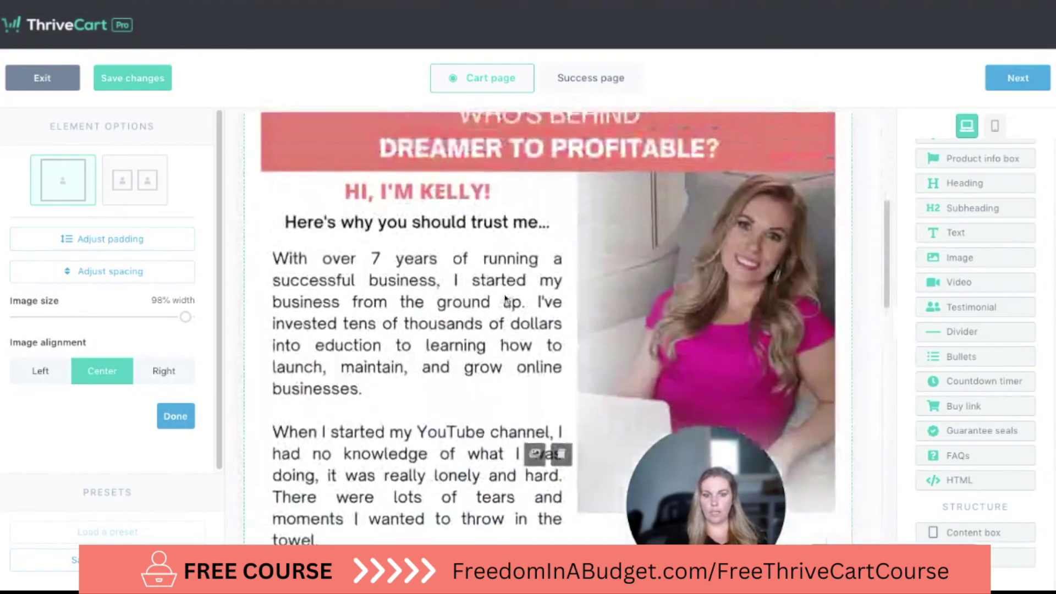
scroll(505, 298, down, 4)
scroll(505, 296, up, 4)
scroll(504, 296, up, 1)
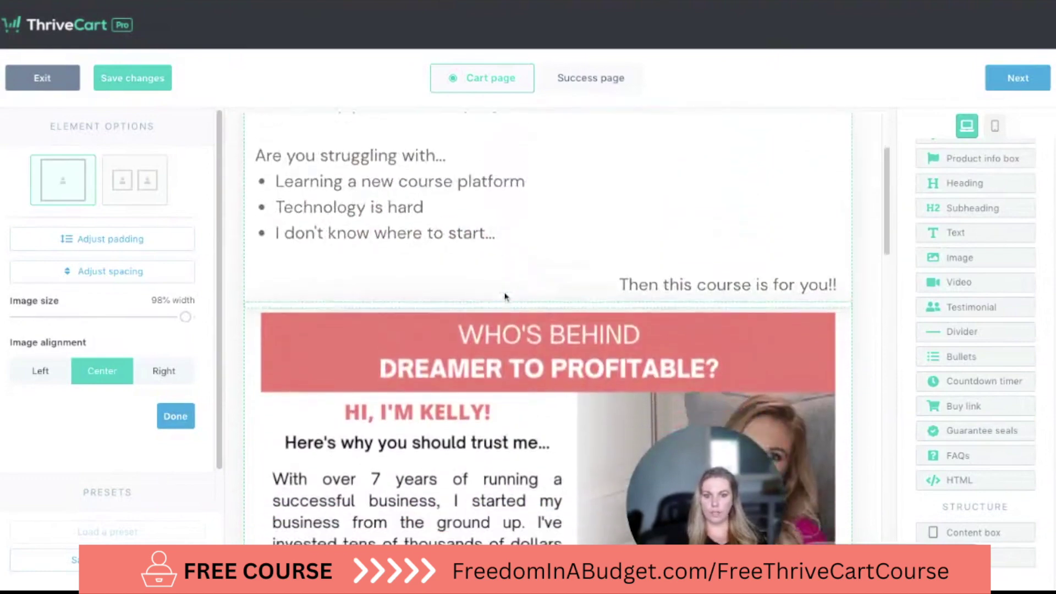
scroll(505, 296, down, 6)
scroll(503, 297, down, 10)
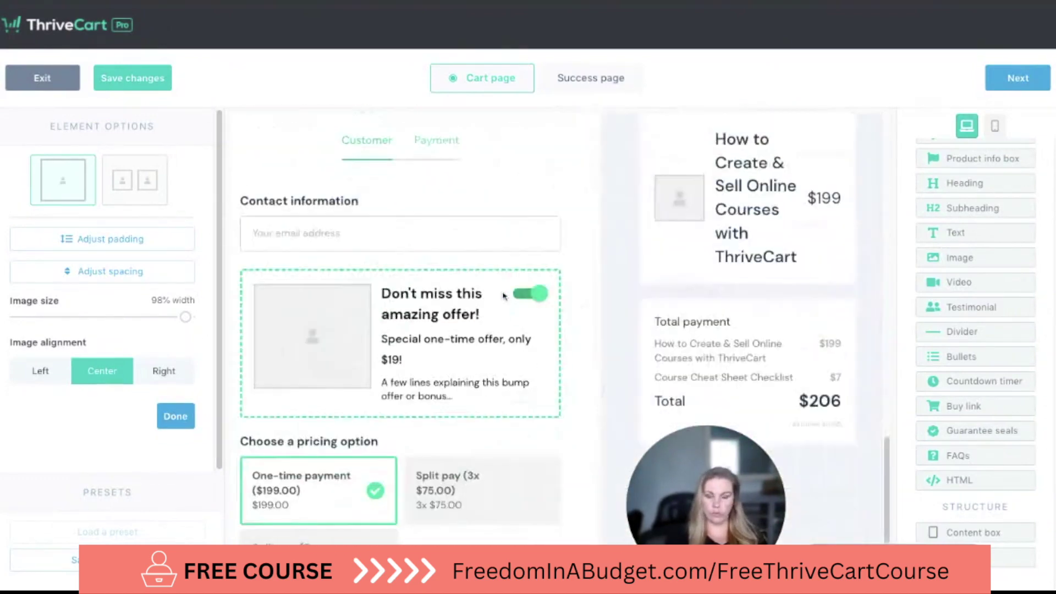
scroll(495, 297, up, 11)
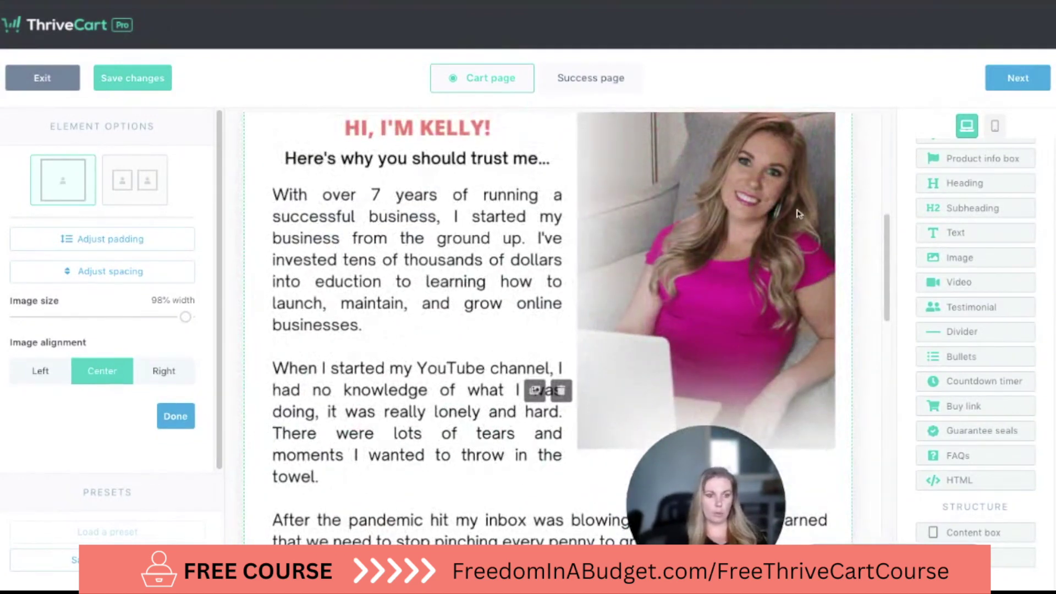
Step: Add a Video element between the large image and the product info box
scroll(400, 293, down, 5)
scroll(400, 292, down, 2)
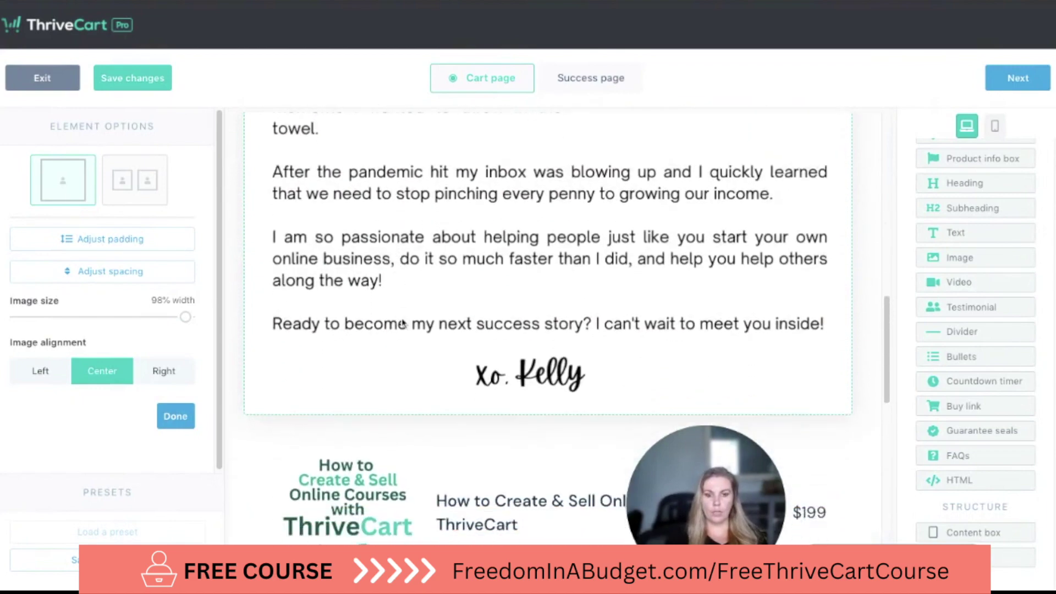
mouse_move(971, 281)
mouse_down()
mouse_move(758, 352)
mouse_move(404, 384)
mouse_up()
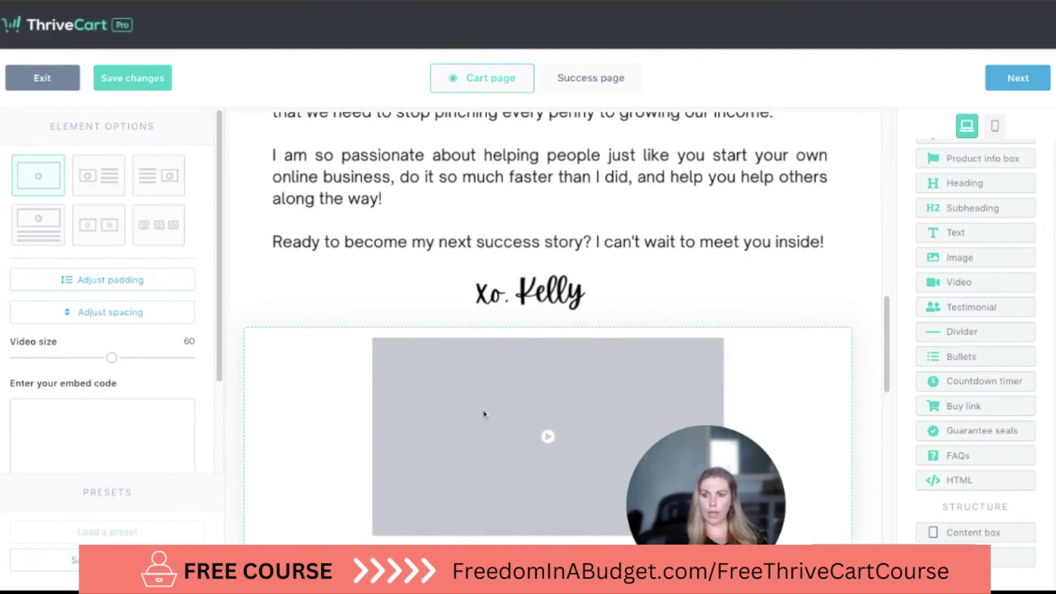
scroll(484, 414, down, 1)
Step: Try the side-text, two-video and three-video layouts, and settle on one video with text below it
click(122, 177)
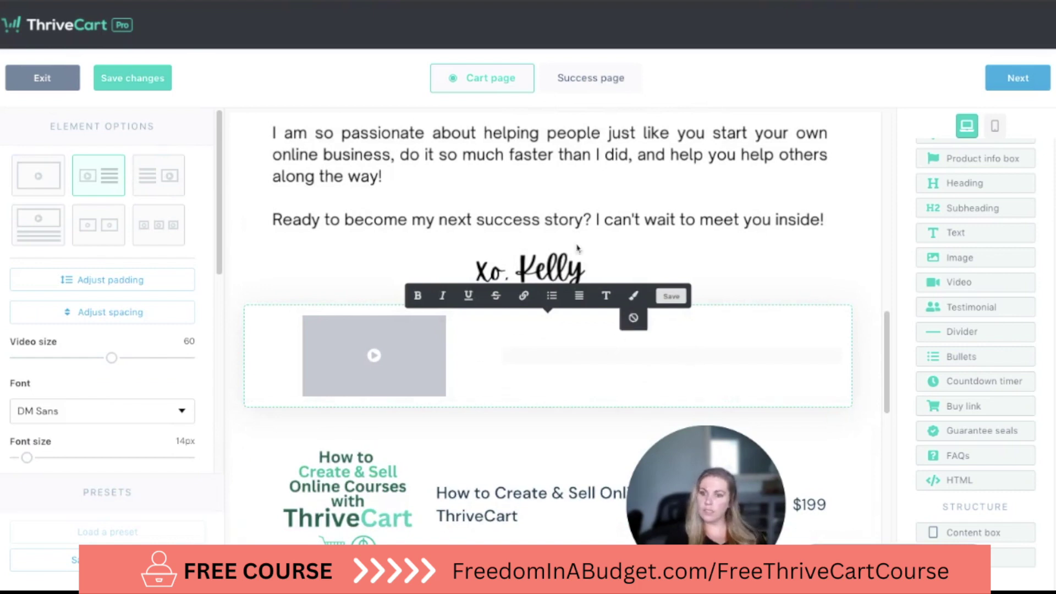
click(111, 239)
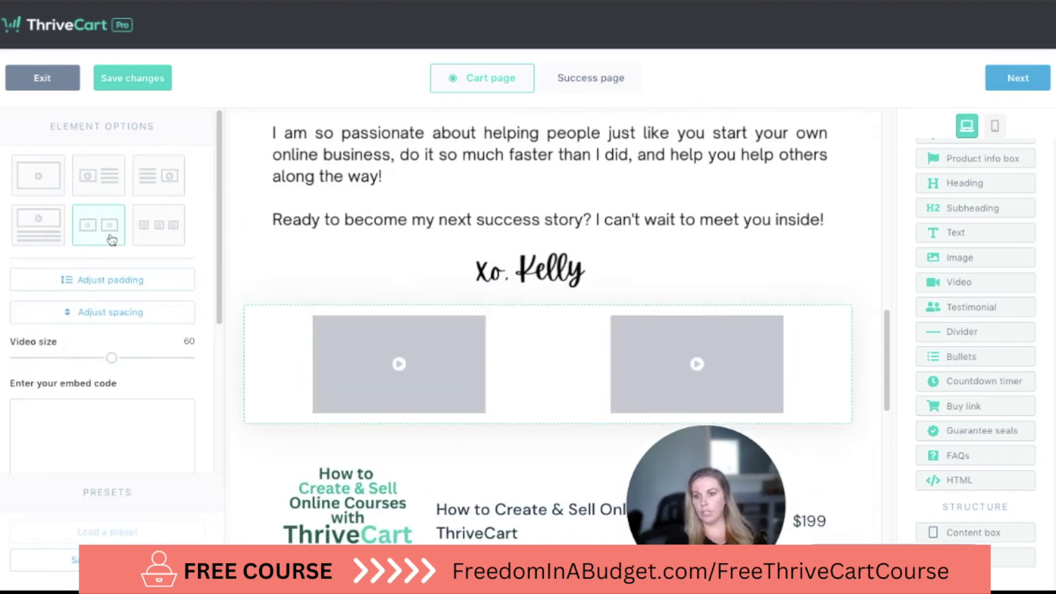
click(159, 236)
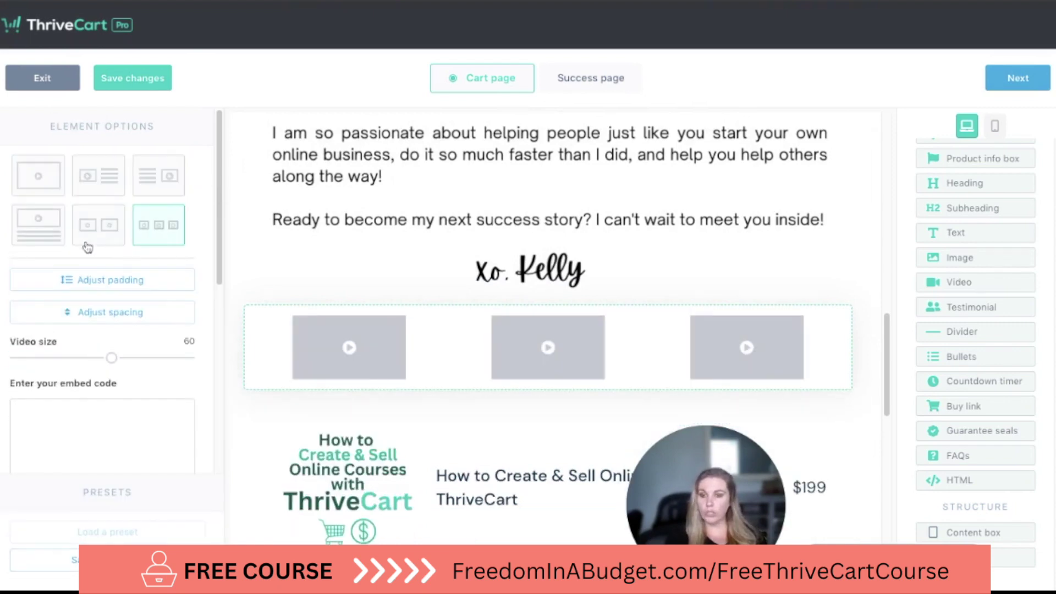
click(42, 241)
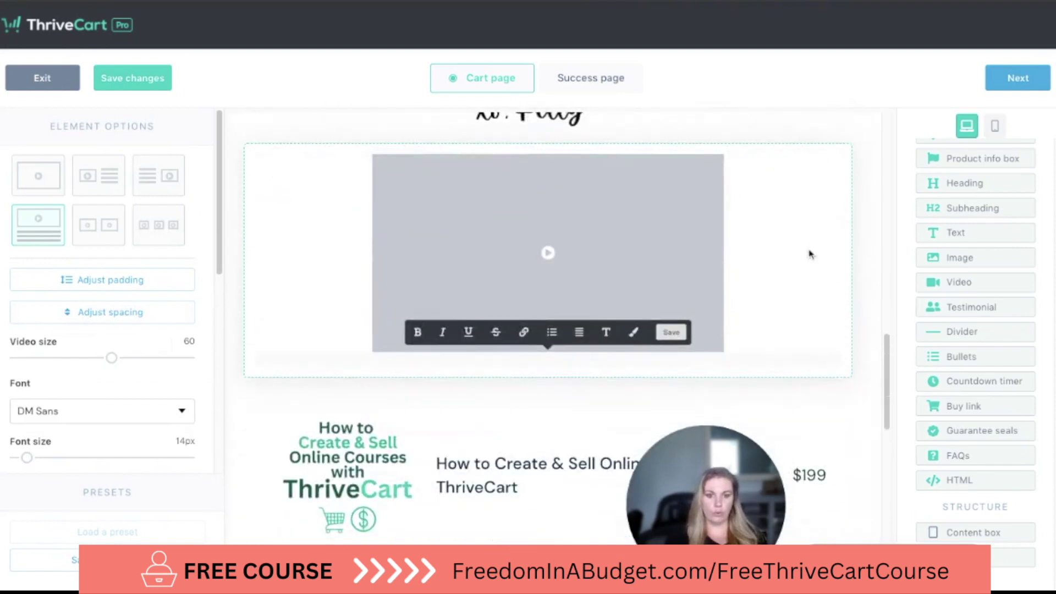
Step: Add a Testimonial element below the video and set its avatar to the library's blog-images-9 picture of the woman at a laptop
drag(1013, 306, 566, 424)
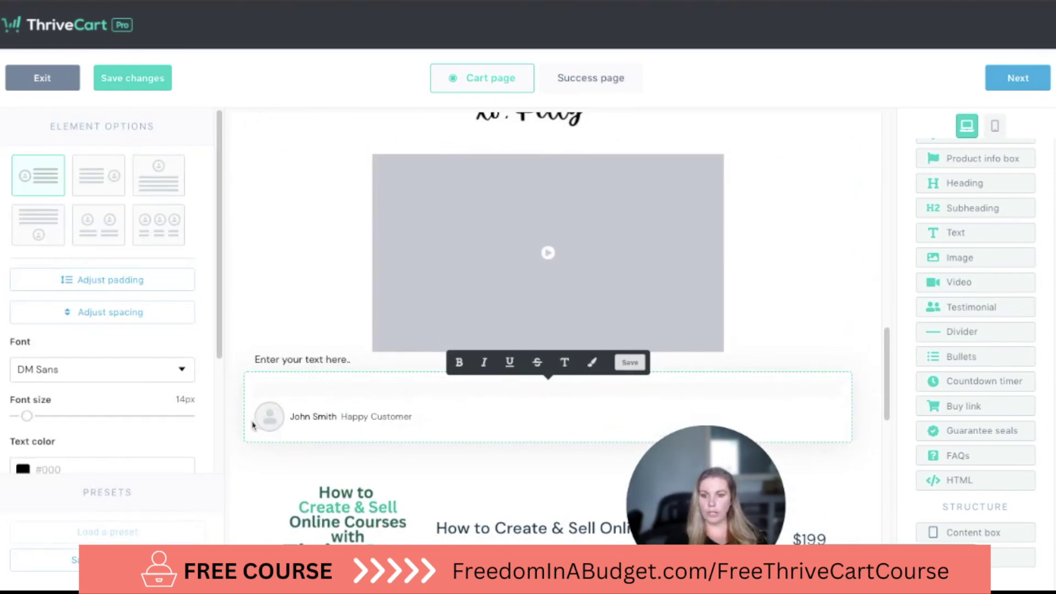
click(269, 416)
scroll(568, 345, down, 2)
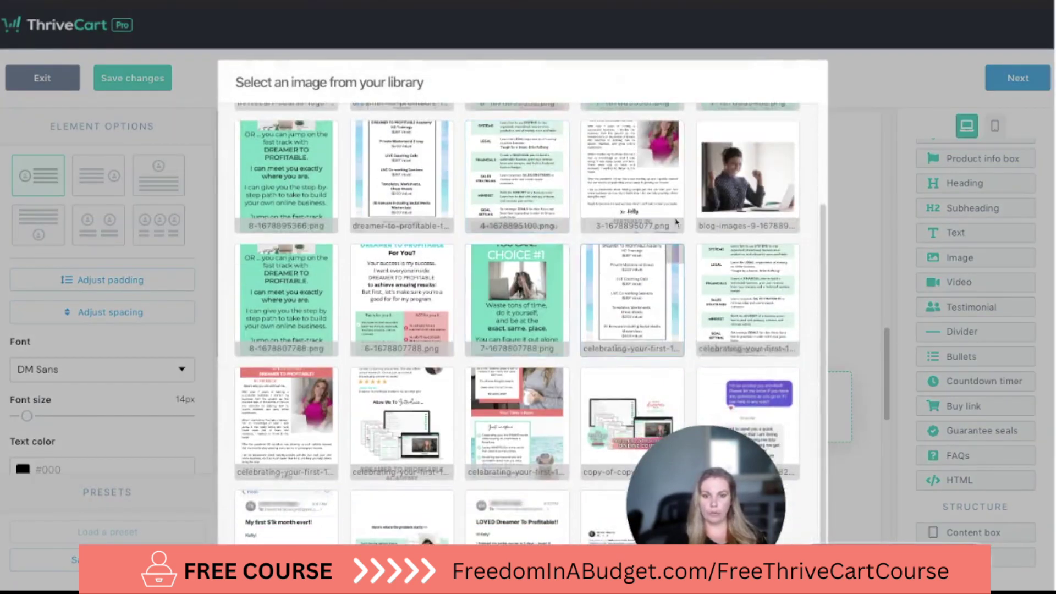
scroll(797, 345, down, 3)
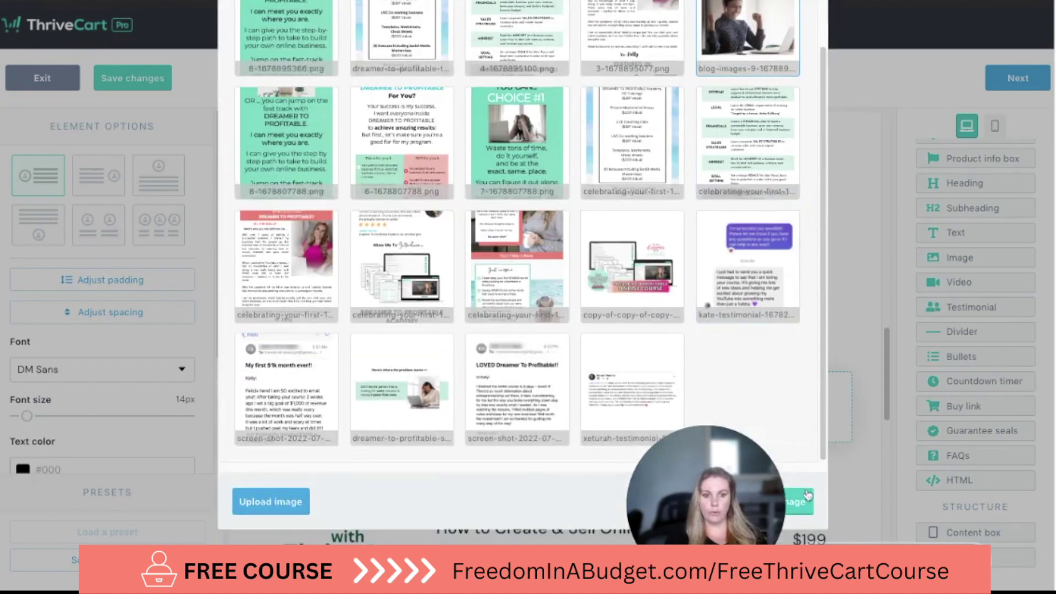
click(789, 417)
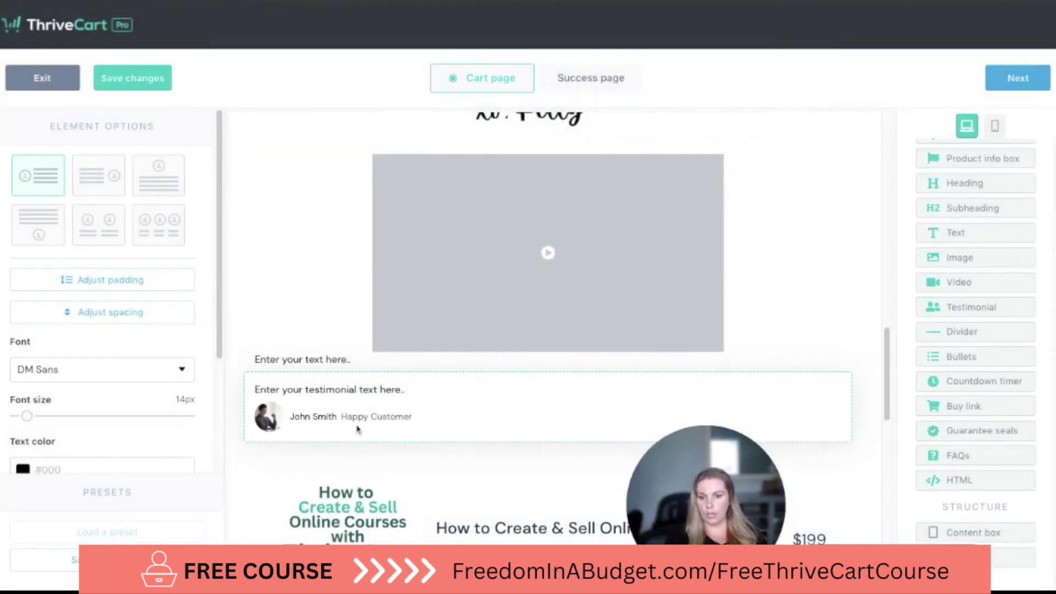
Step: Replace the testimonial's placeholder text with "This course helped me launch in just 2 weeks and make my first sale!!"
click(427, 388)
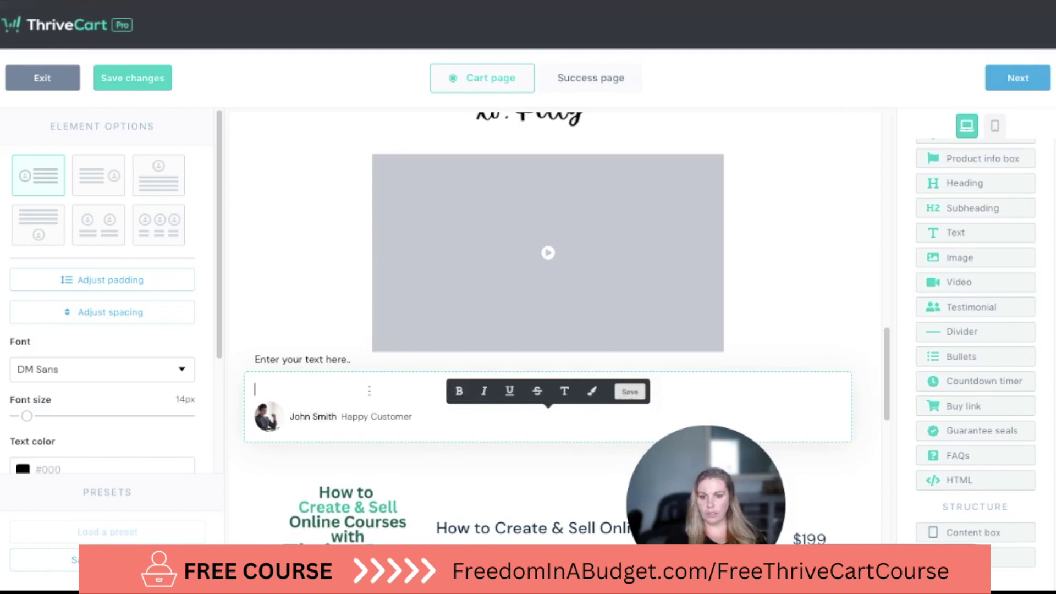
text(This cou)
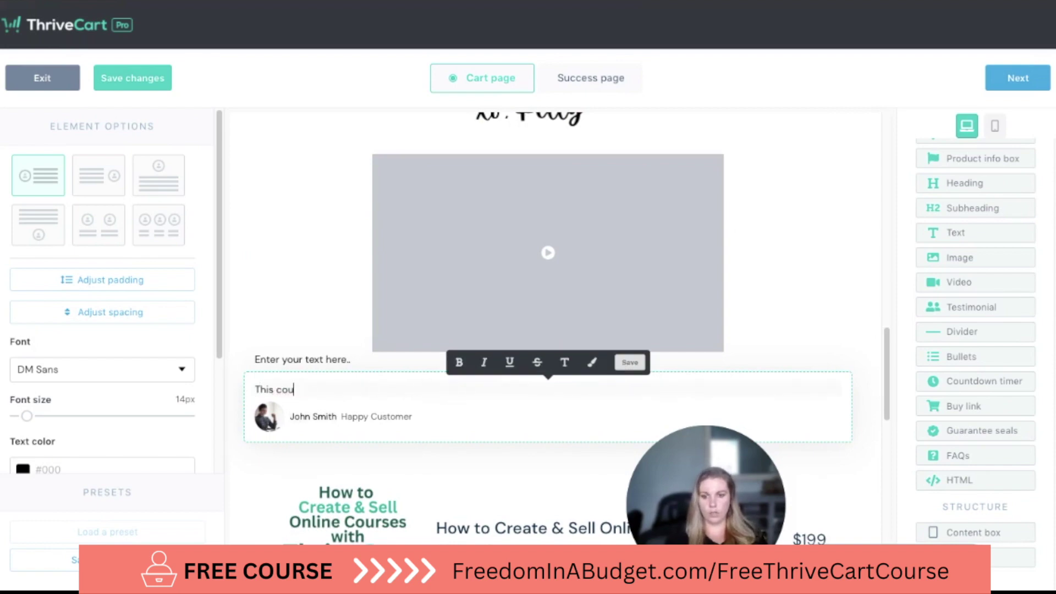
text(rse)
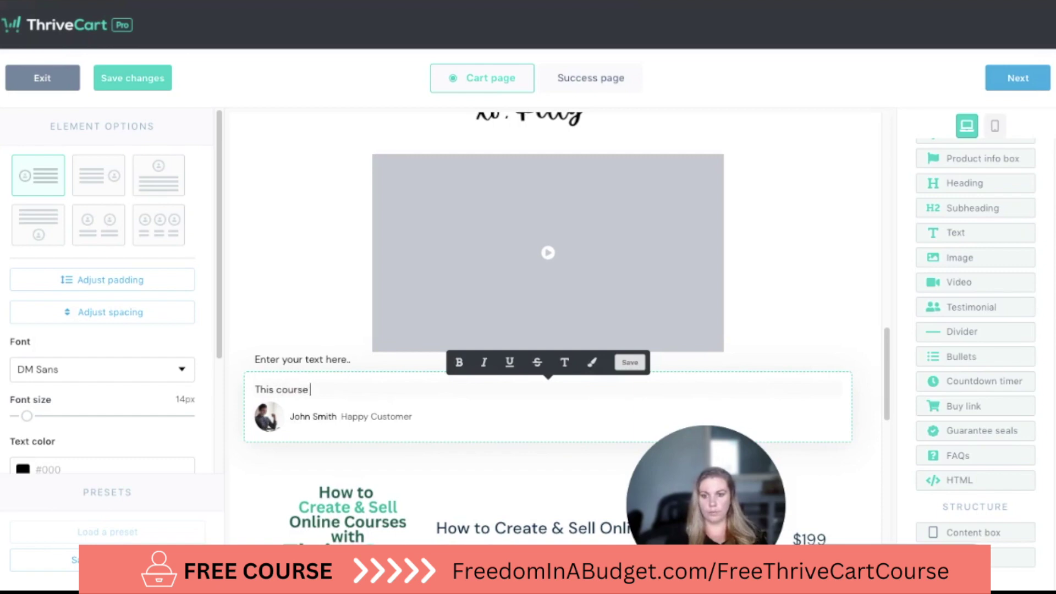
text(se helped me launch in just 2)
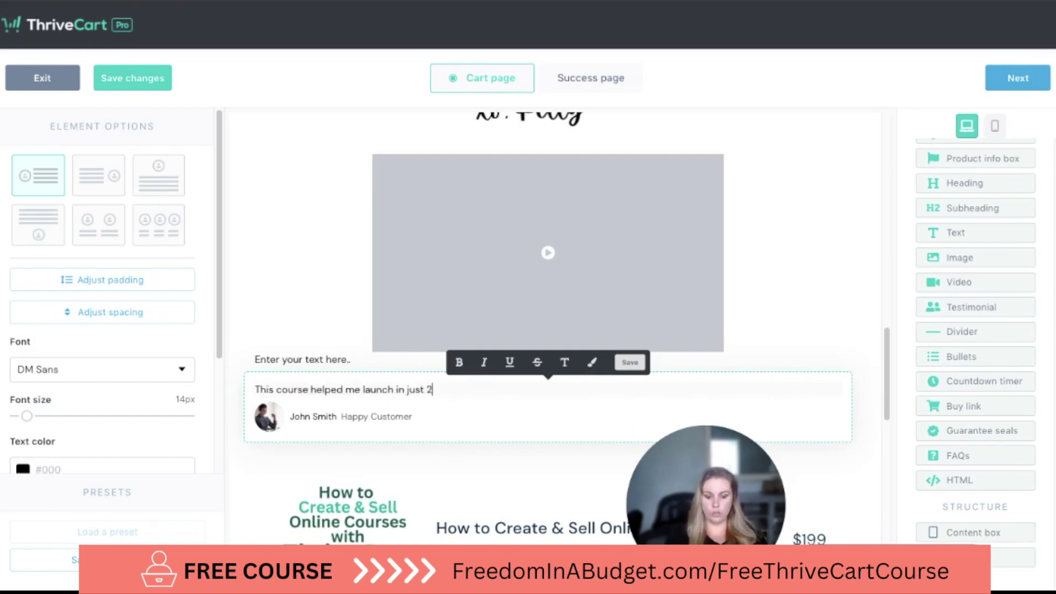
text( weeks and make my first sale!!)
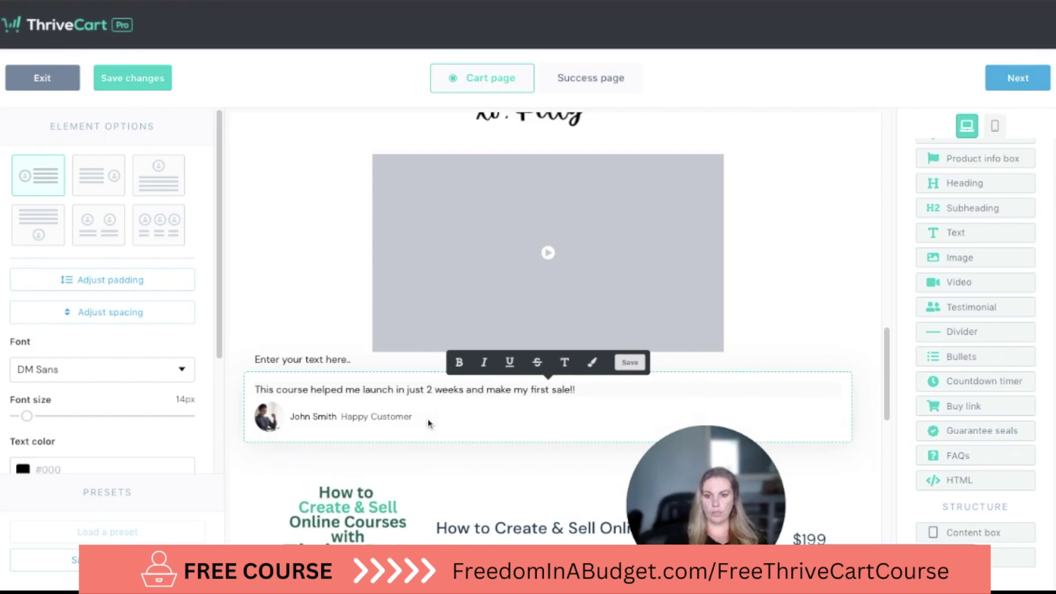
click(426, 420)
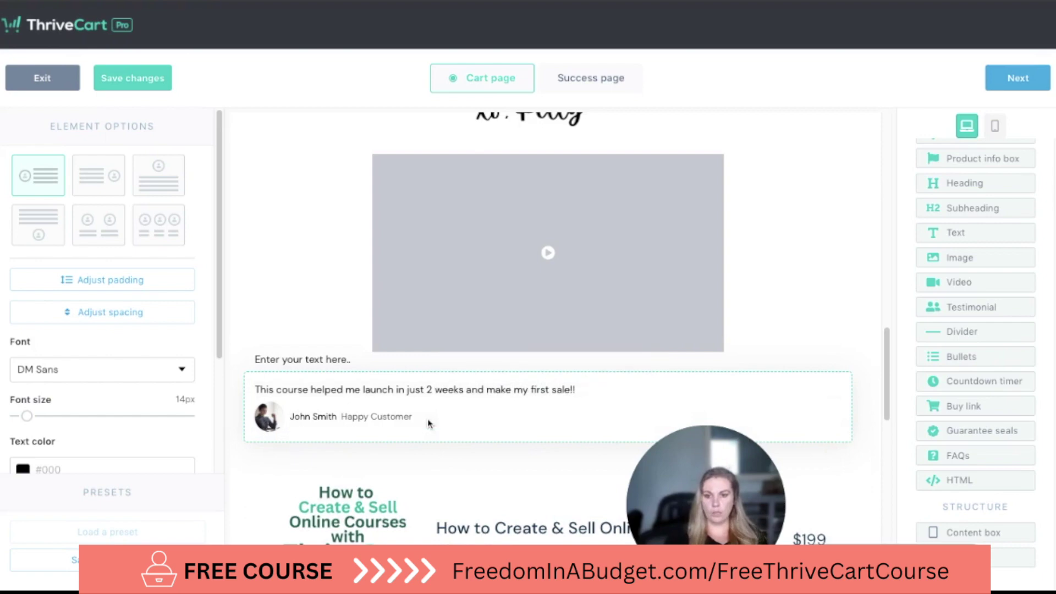
Step: Set the testimonial's font size to 25px and its text color to the green #00A79D
drag(26, 416, 27, 417)
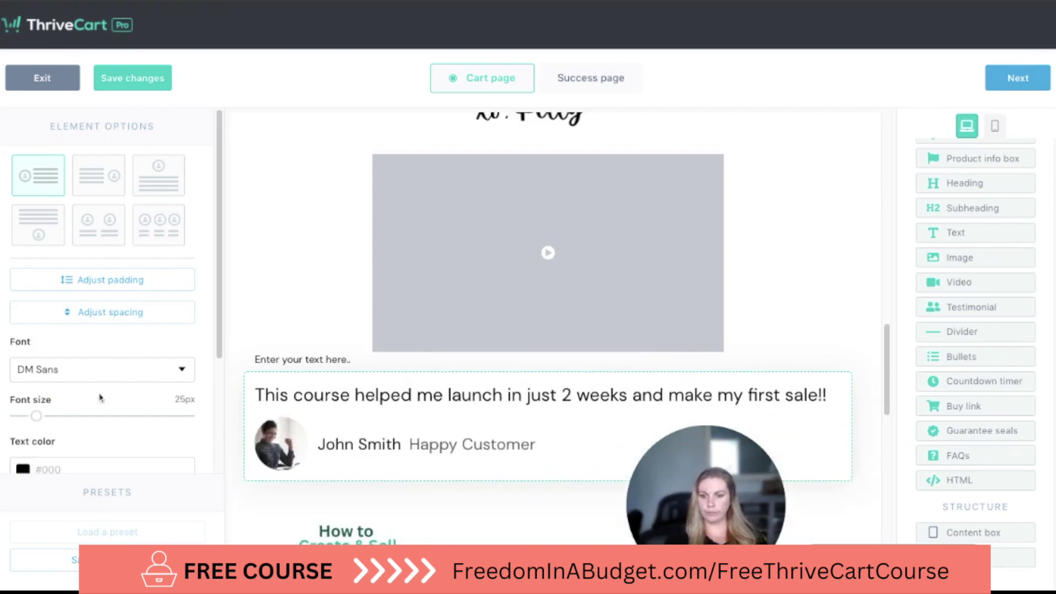
click(23, 469)
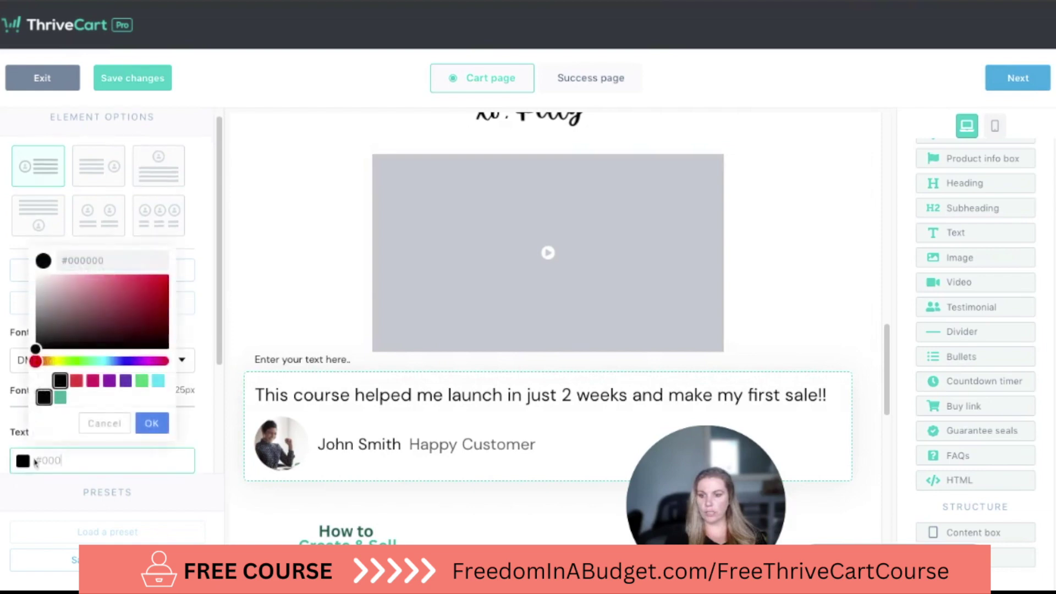
click(61, 398)
click(151, 423)
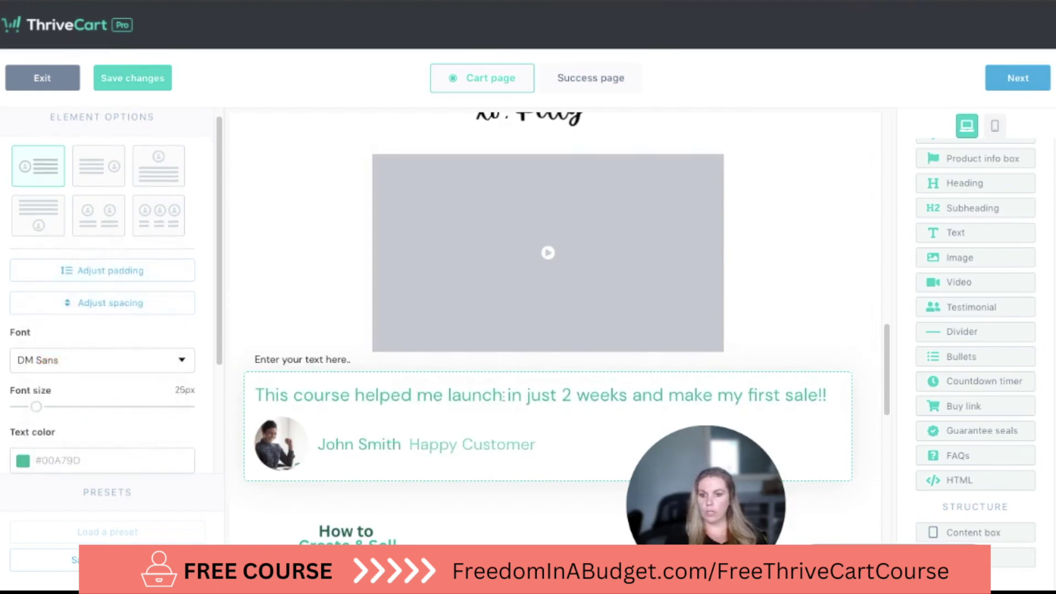
Step: Add a solid divider between the testimonial and the product info box, 3px thick in red #F44336
scroll(361, 429, down, 5)
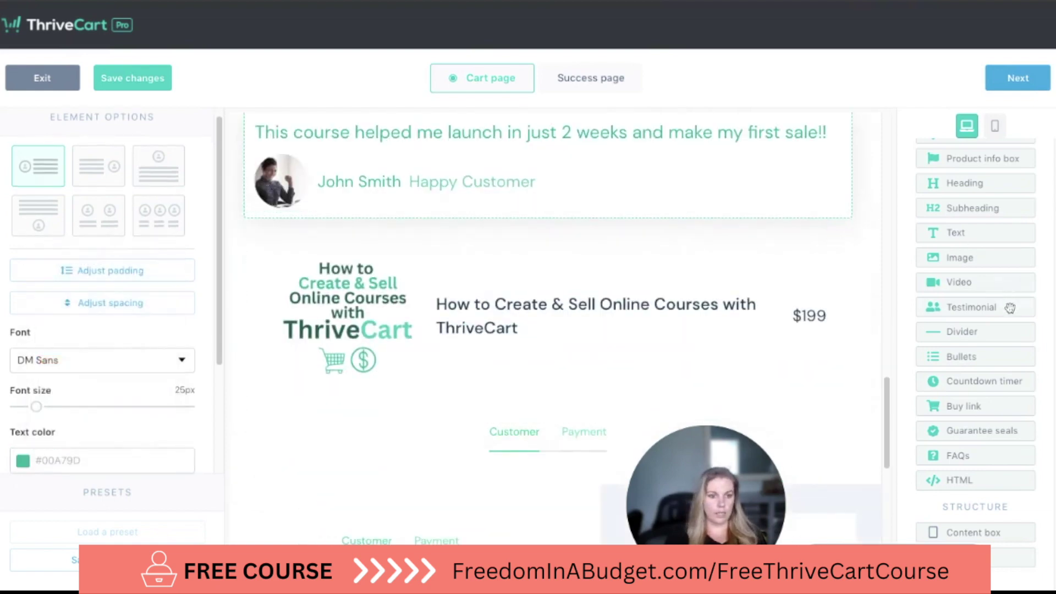
drag(1015, 327, 596, 277)
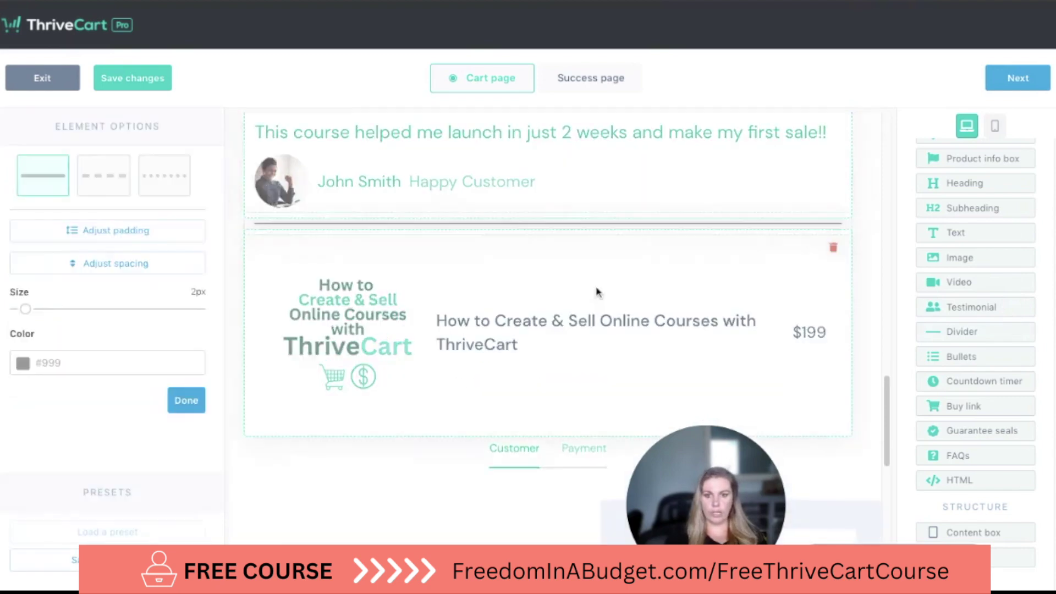
mouse_move(25, 308)
mouse_down()
mouse_move(73, 309)
mouse_move(34, 308)
mouse_up()
click(25, 364)
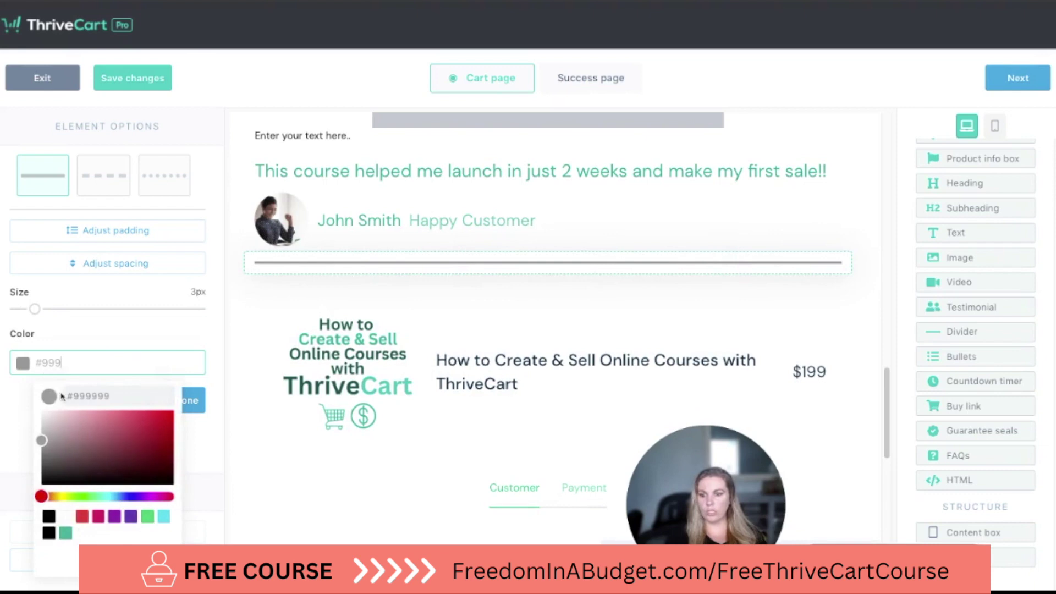
click(81, 516)
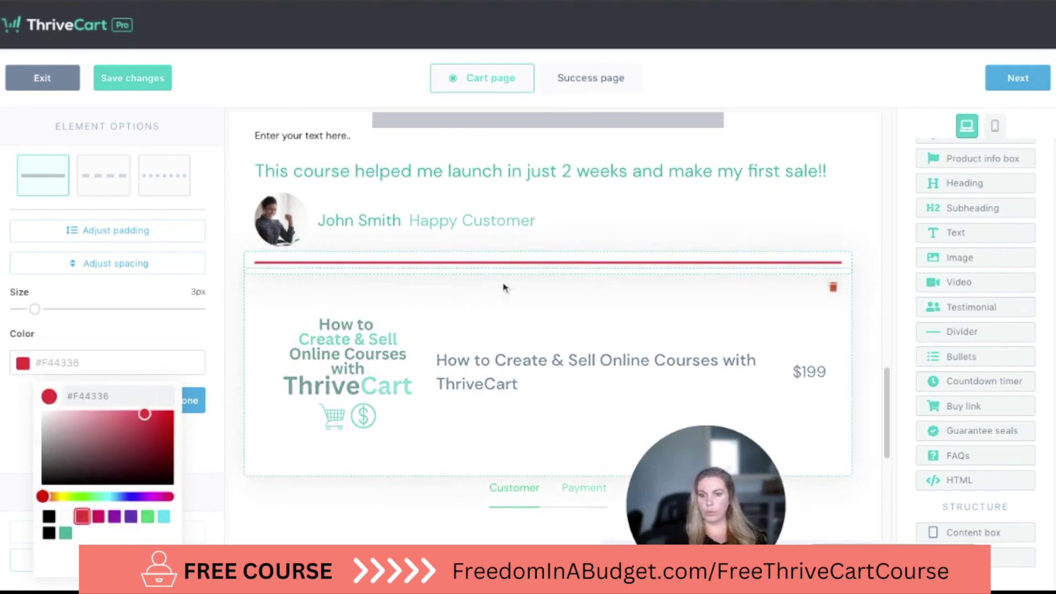
click(533, 299)
Step: Add a Bullets element between the product info box and the Customer/Payment steps
scroll(681, 264, down, 3)
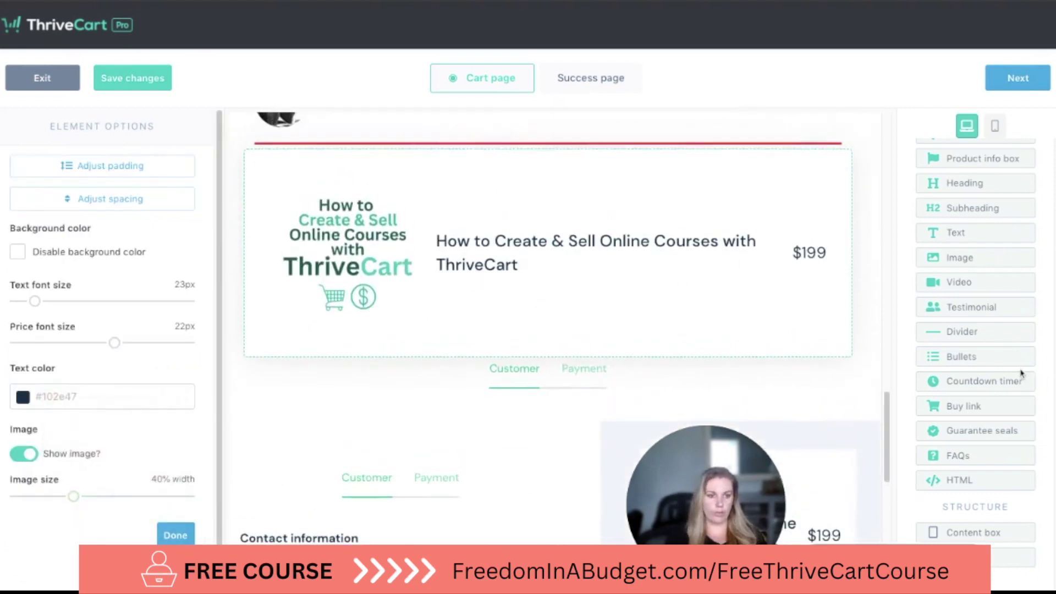
drag(992, 360, 569, 389)
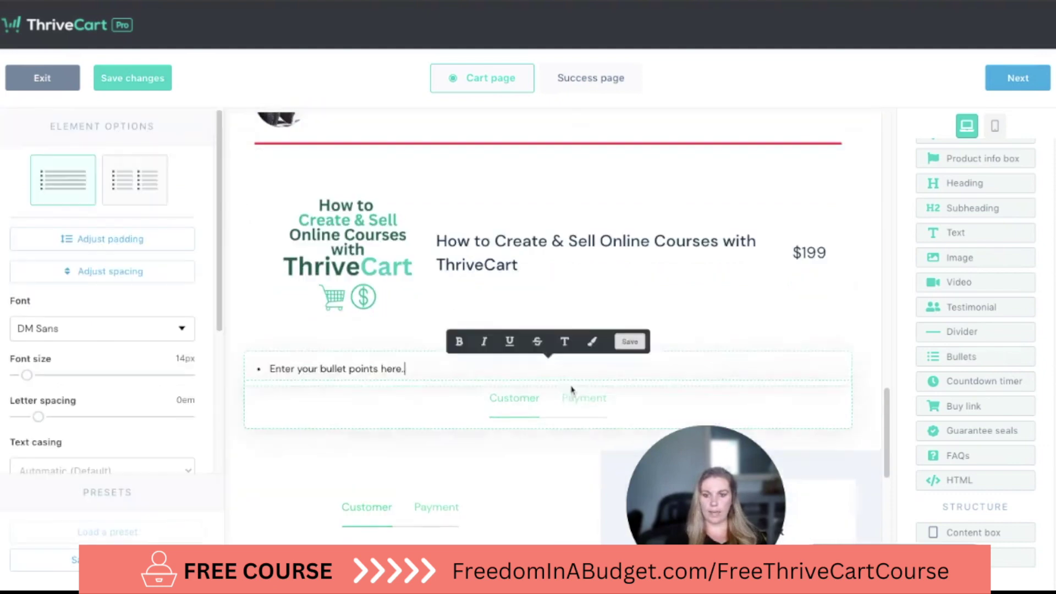
click(378, 367)
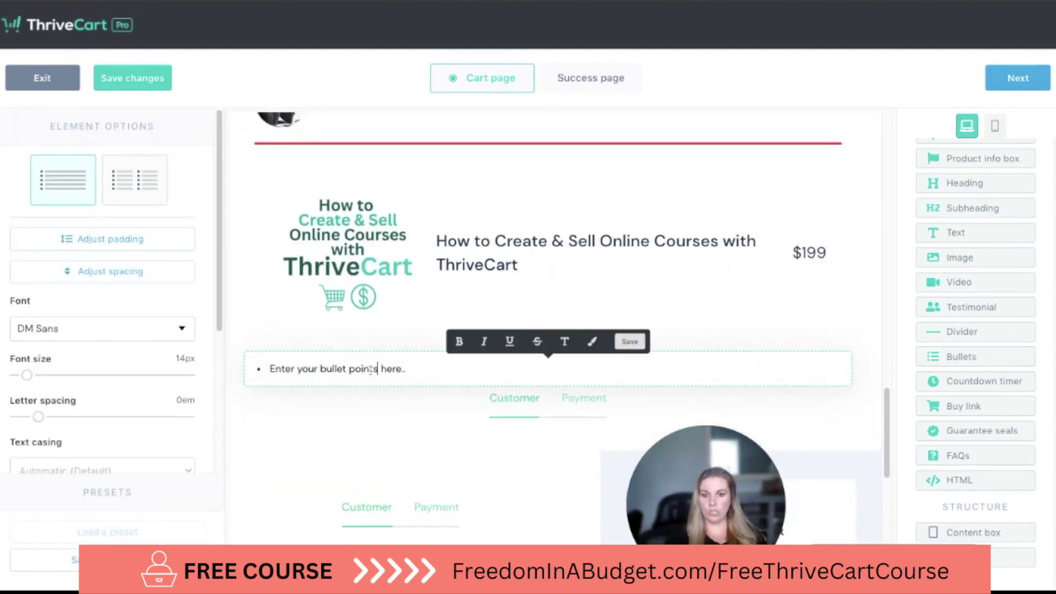
Step: Add a Countdown timer element at the top of the cart page, above the main heading
scroll(308, 367, up, 20)
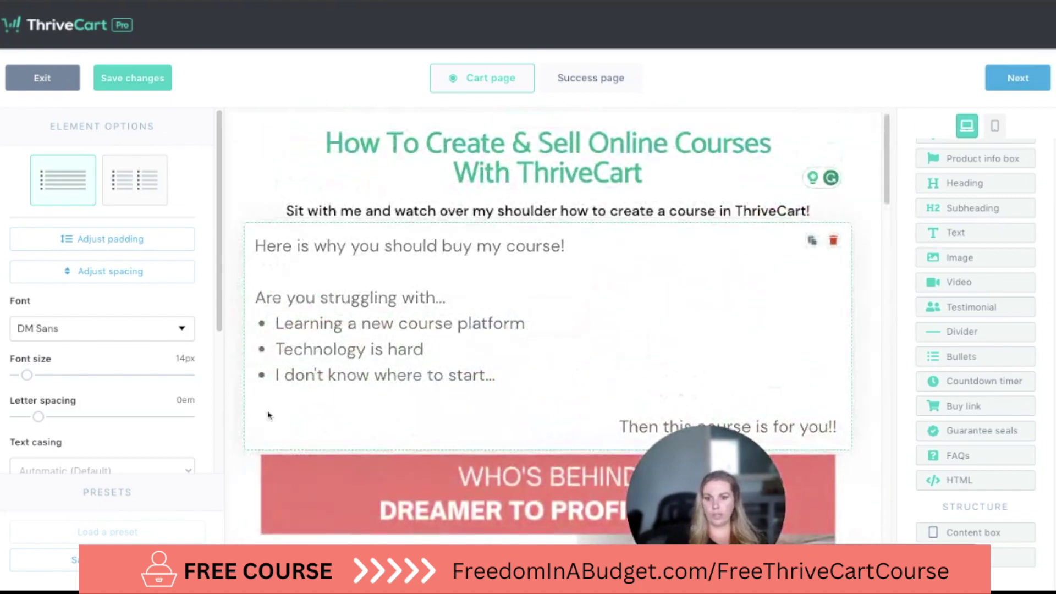
scroll(327, 326, down, 15)
scroll(358, 306, up, 5)
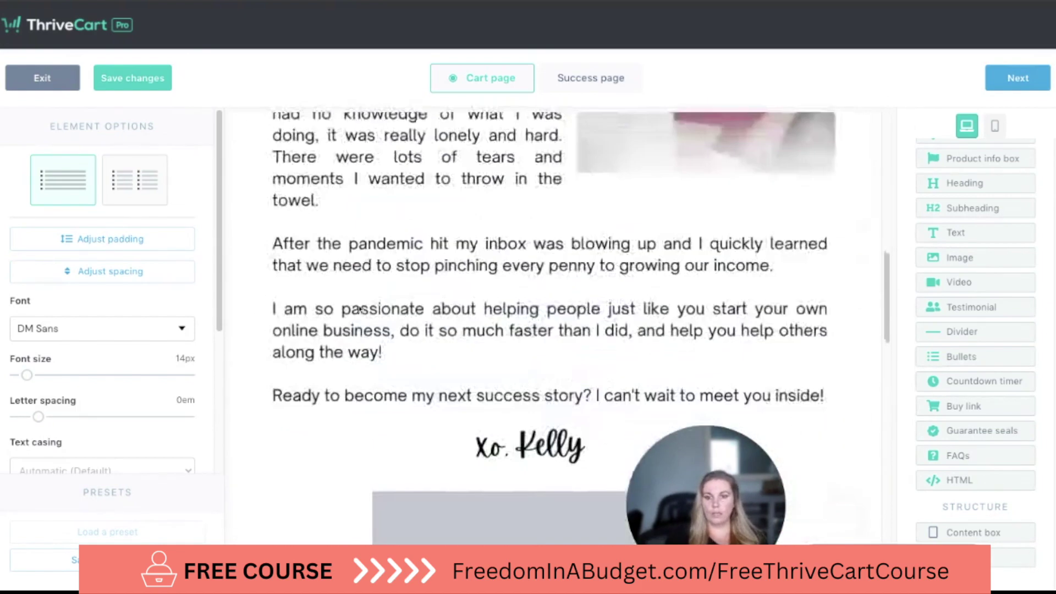
scroll(330, 456, down, 3)
scroll(328, 456, down, 6)
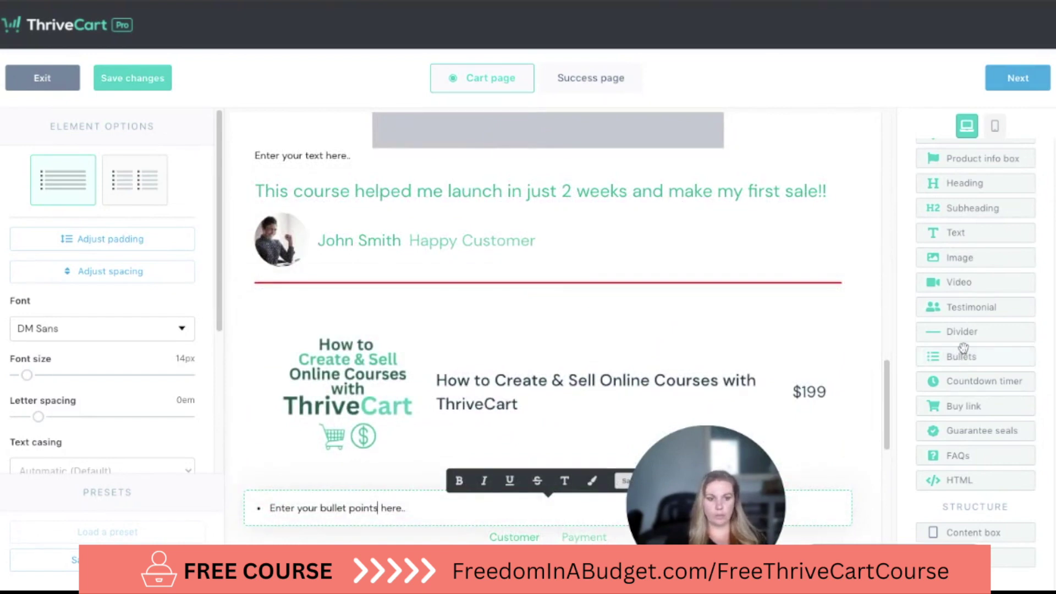
drag(986, 380, 547, 160)
click(458, 163)
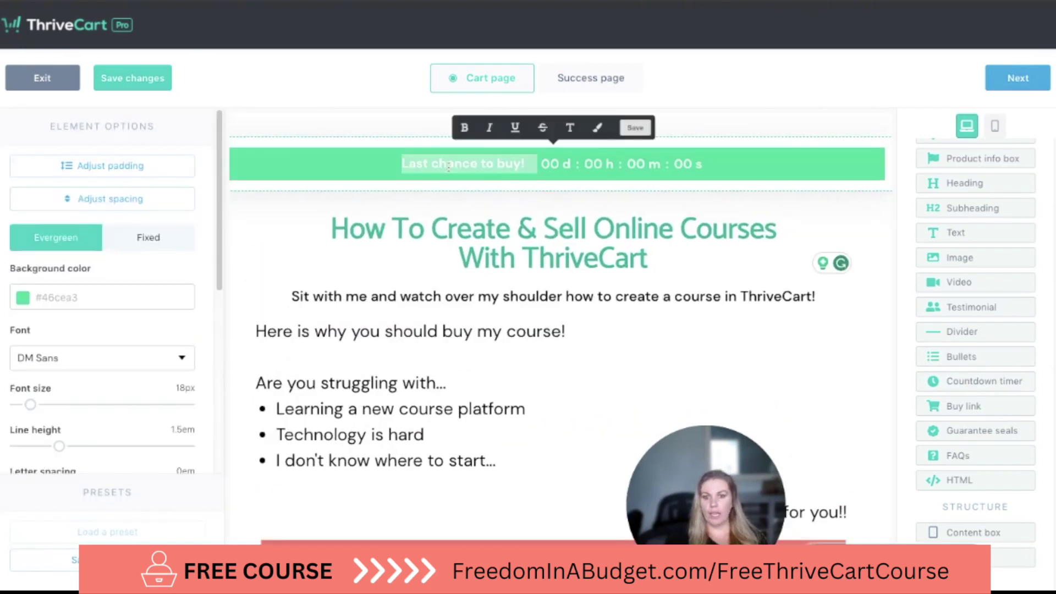
Step: Set the evergreen countdown timer to 4 days, 2 hours and 5 minutes
scroll(108, 385, down, 6)
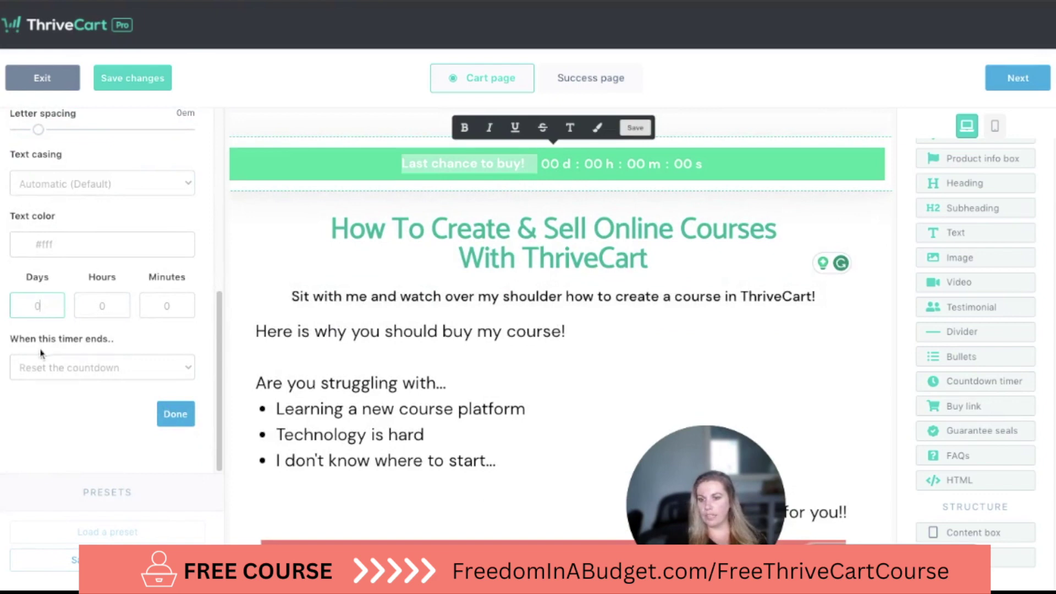
text(4)
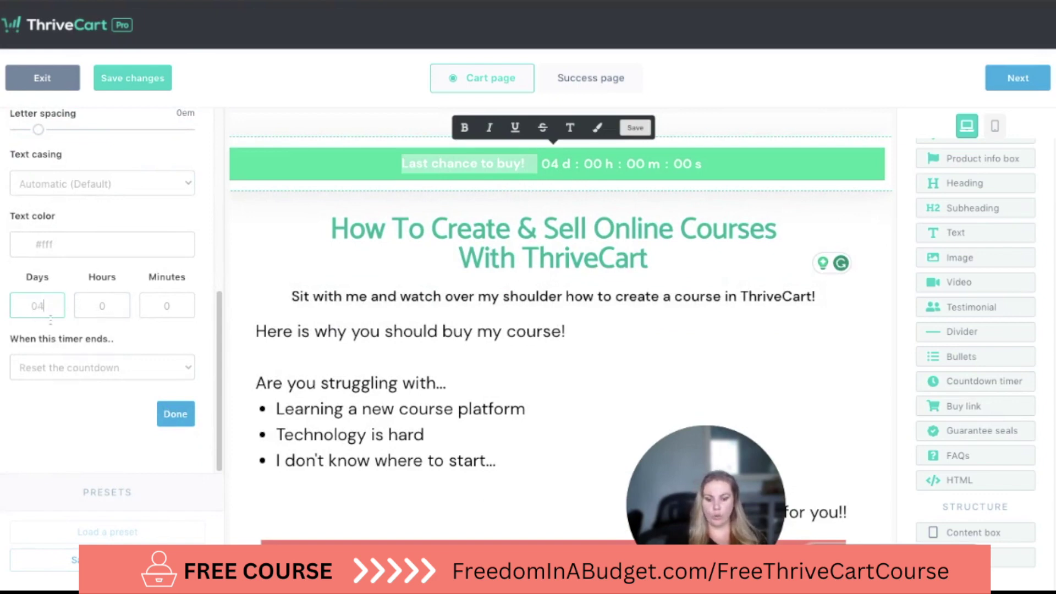
click(109, 303)
text(2)
click(179, 305)
text(5)
key(Tab)
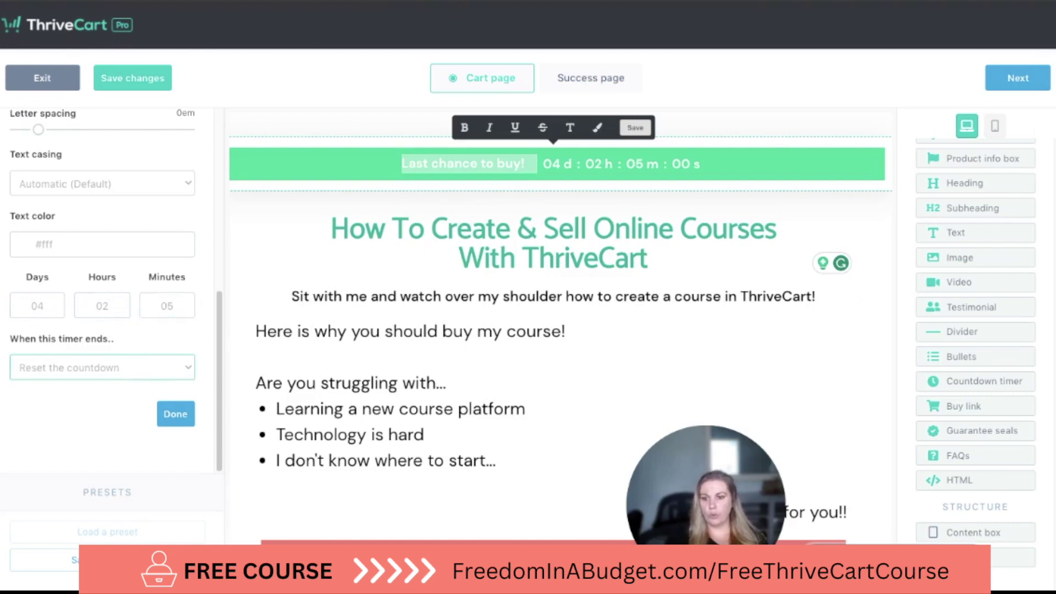
Step: Reset the countdown timer's days and hours to 0
click(61, 311)
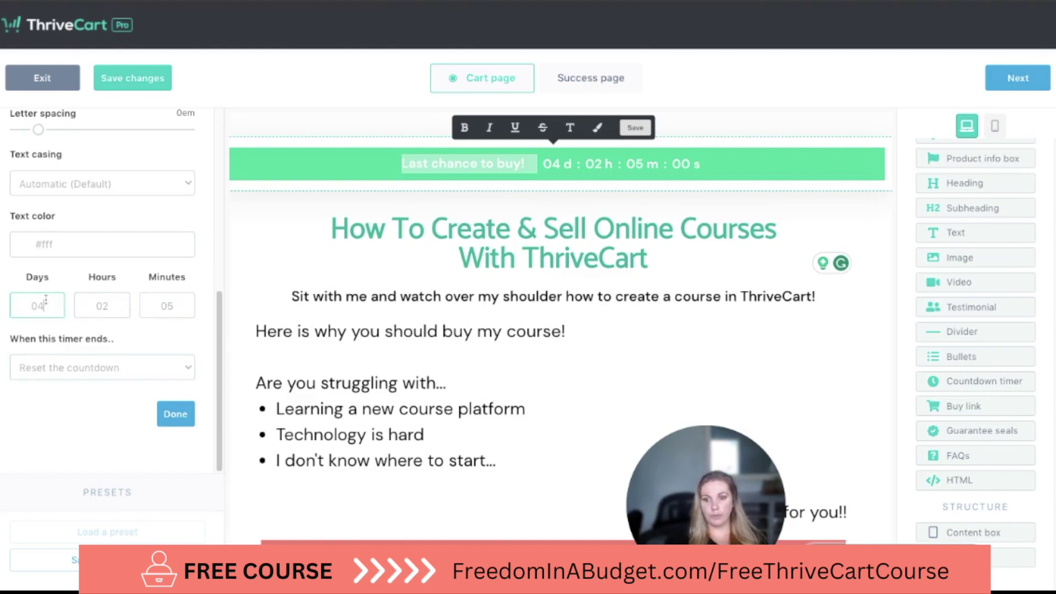
key(BackSpace)
double_click(108, 307)
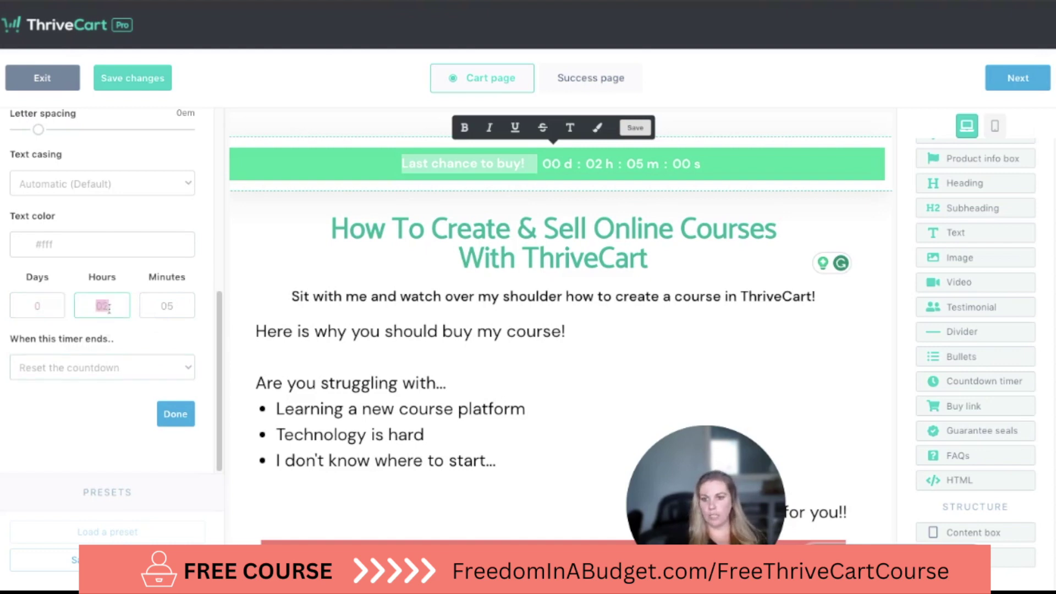
key(BackSpace)
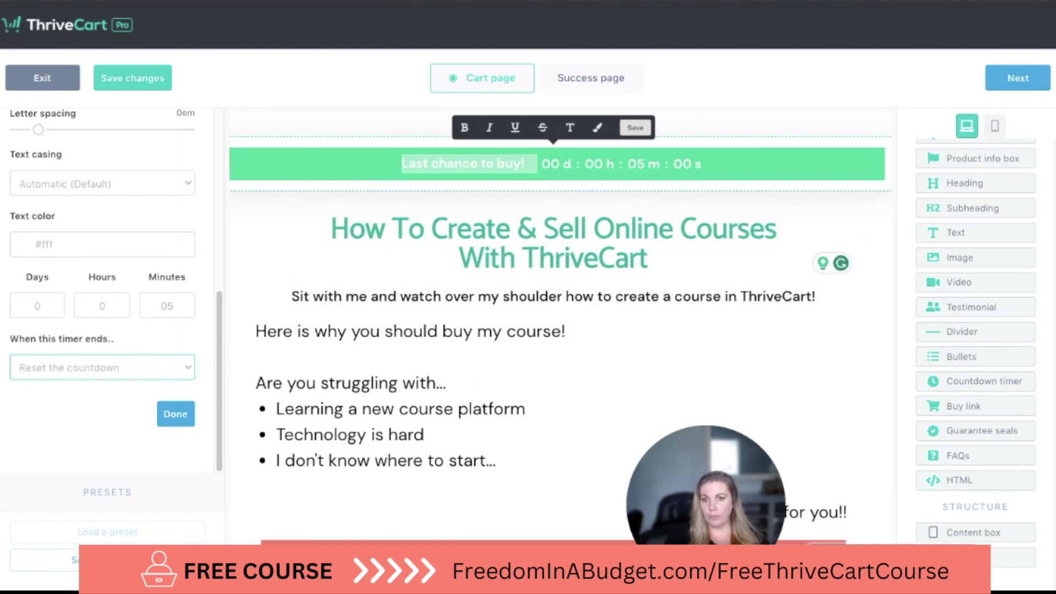
Step: Change the countdown timer's background color to the green #00A79D
scroll(168, 361, up, 6)
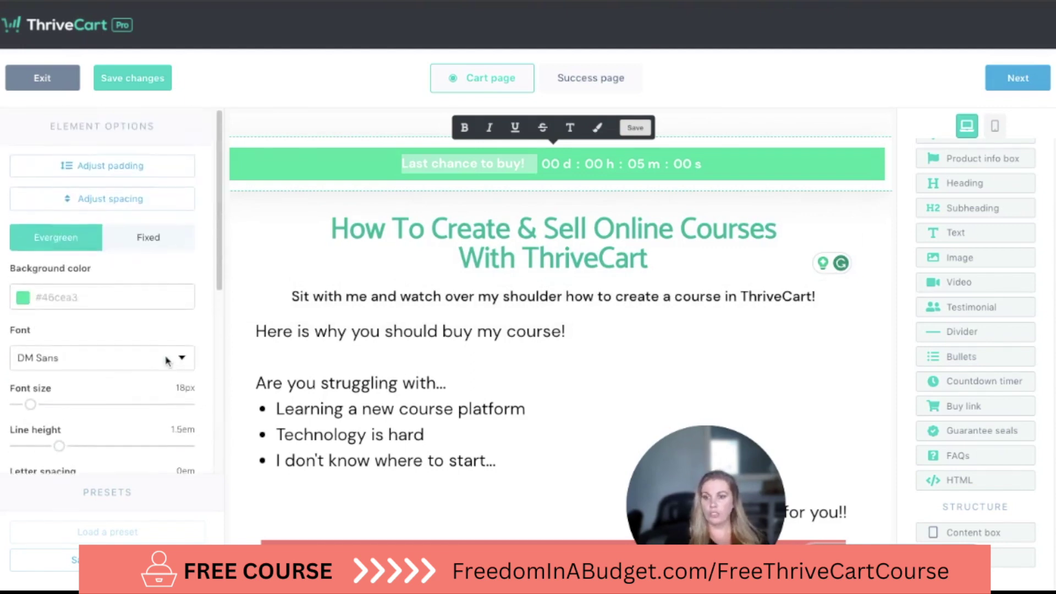
click(19, 306)
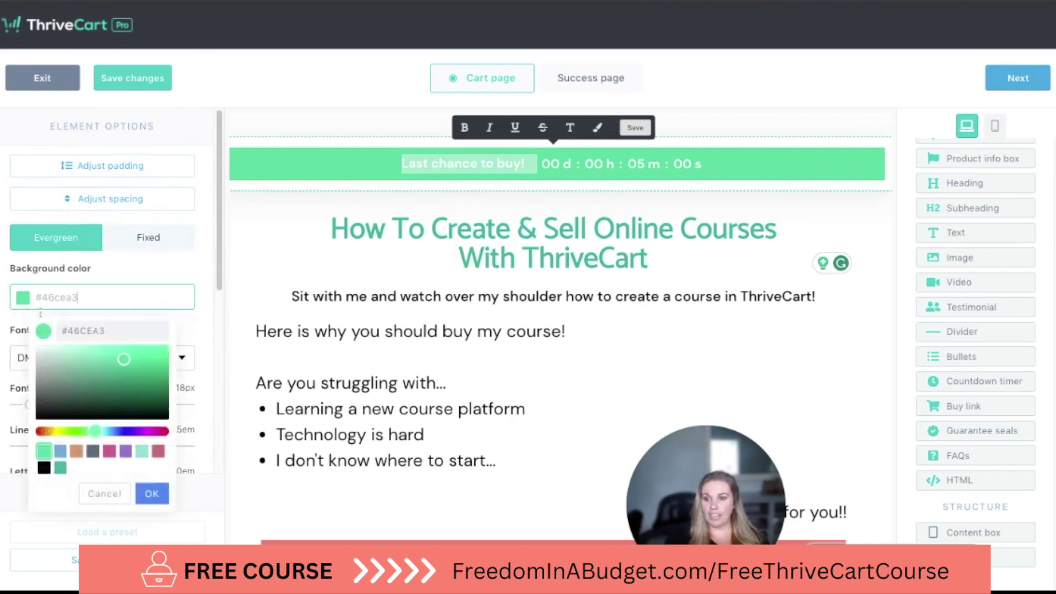
click(60, 468)
click(208, 328)
click(297, 296)
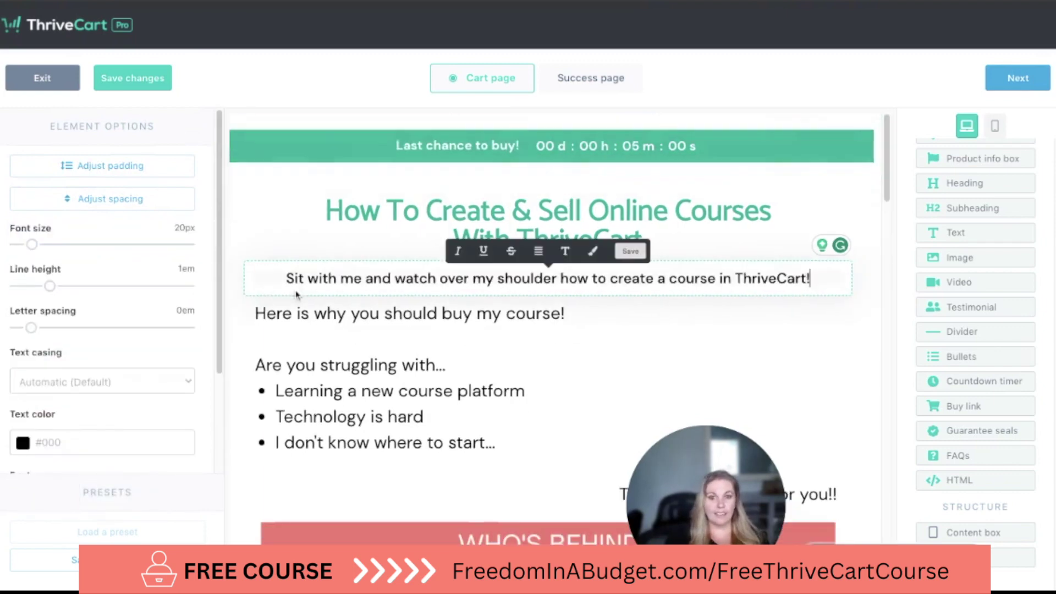
Step: Replace the countdown timer's "Last chance to buy!" text with "Sale!"
click(512, 157)
triple_click(521, 163)
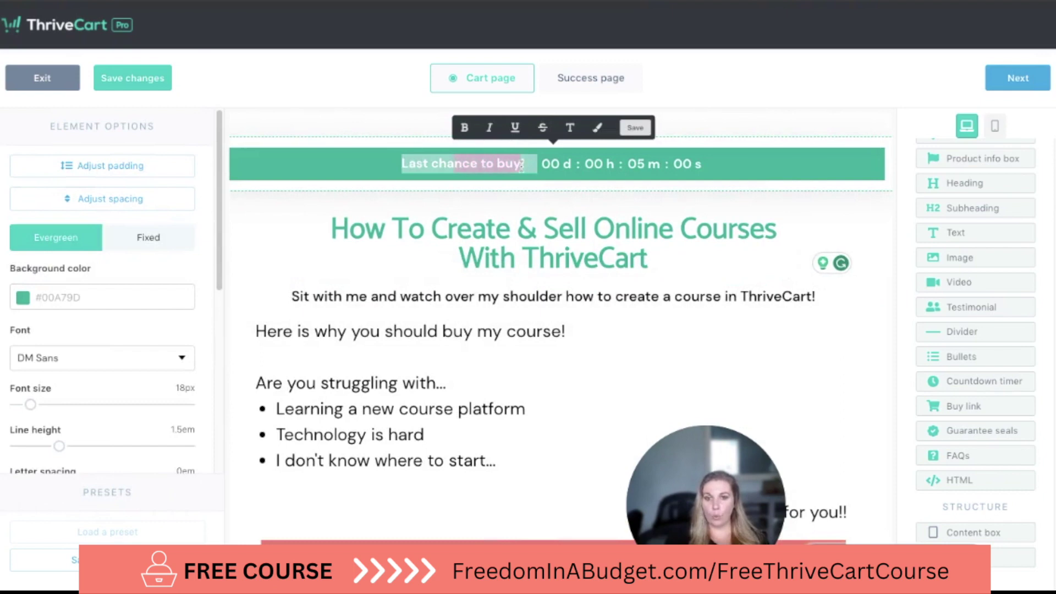
text(Sale)
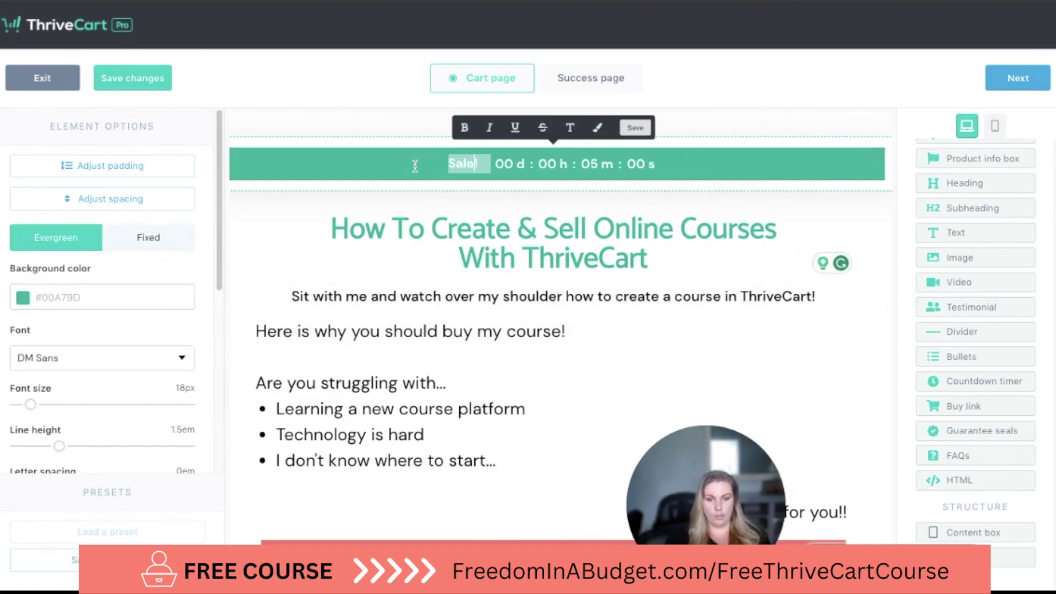
Step: Extend the countdown timer's text to read "Sale ends tonight!!"
text( ends tonight!!)
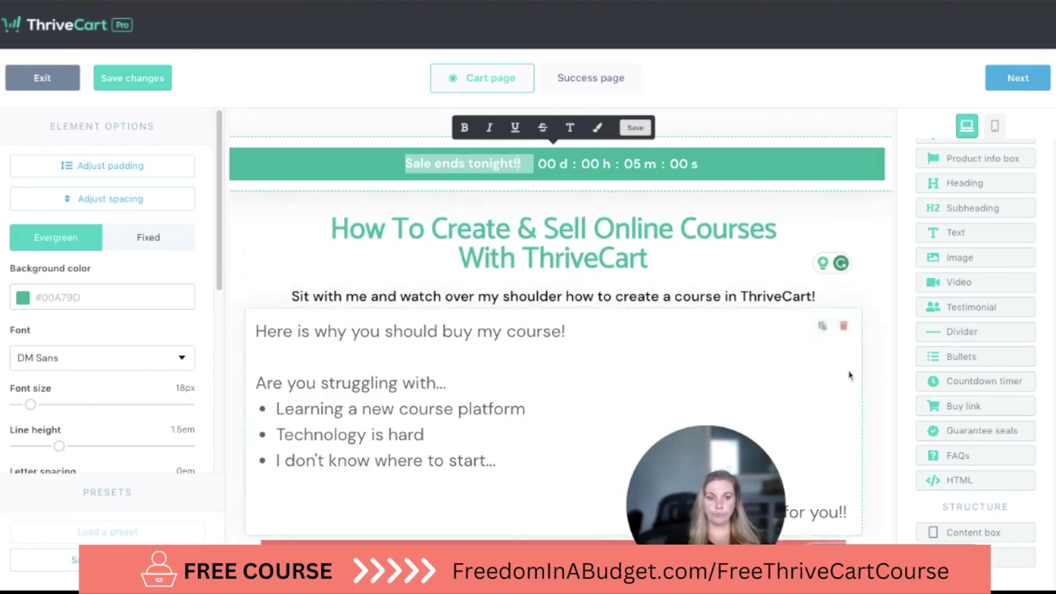
click(895, 369)
Step: Add a Buy link button between the placeholder text and the testimonial
scroll(778, 412, down, 15)
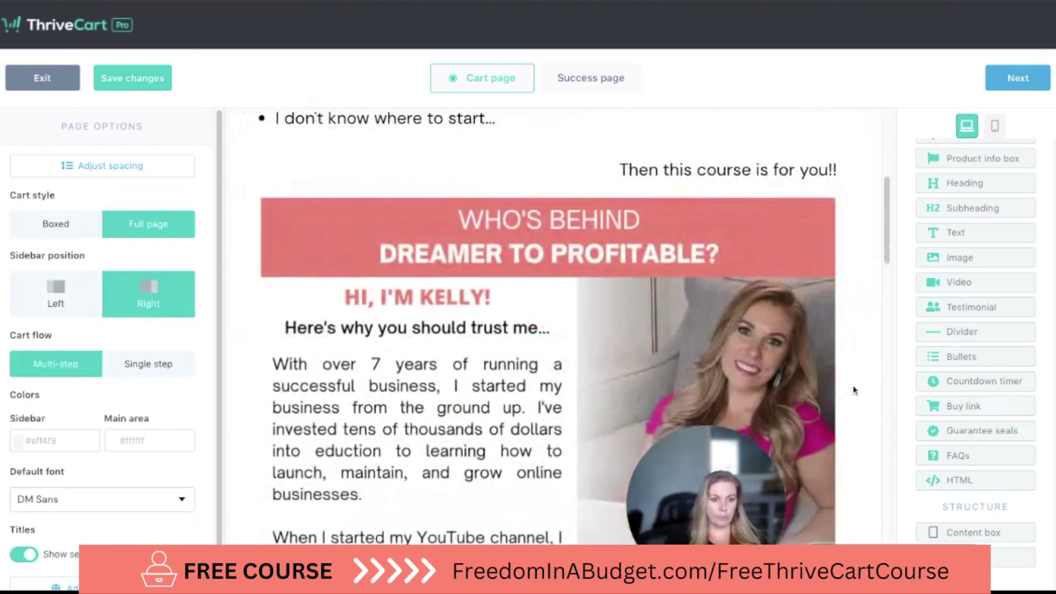
scroll(768, 376, down, 12)
scroll(769, 374, up, 8)
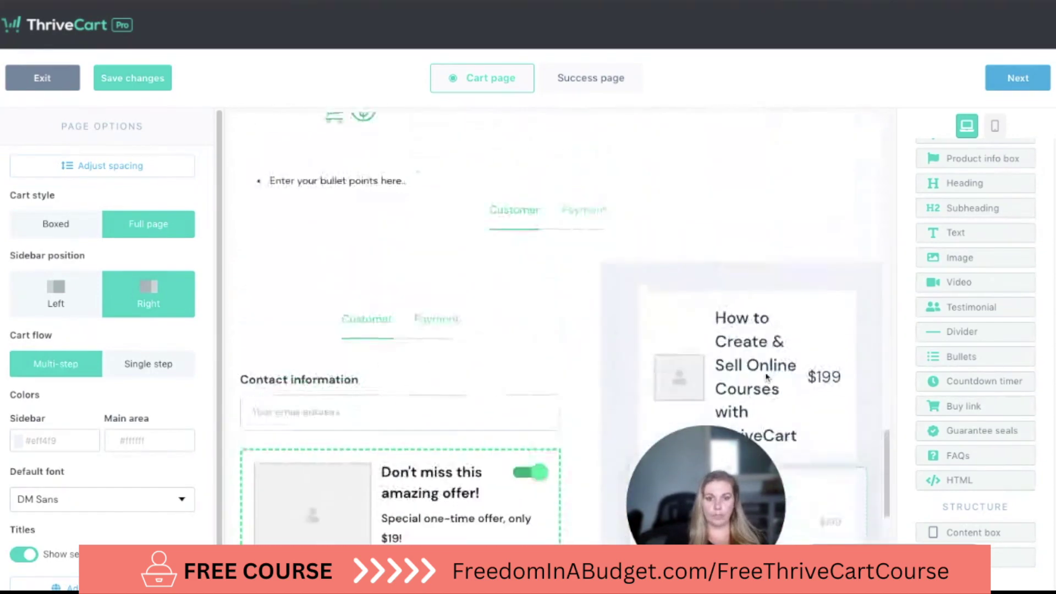
drag(981, 405, 572, 220)
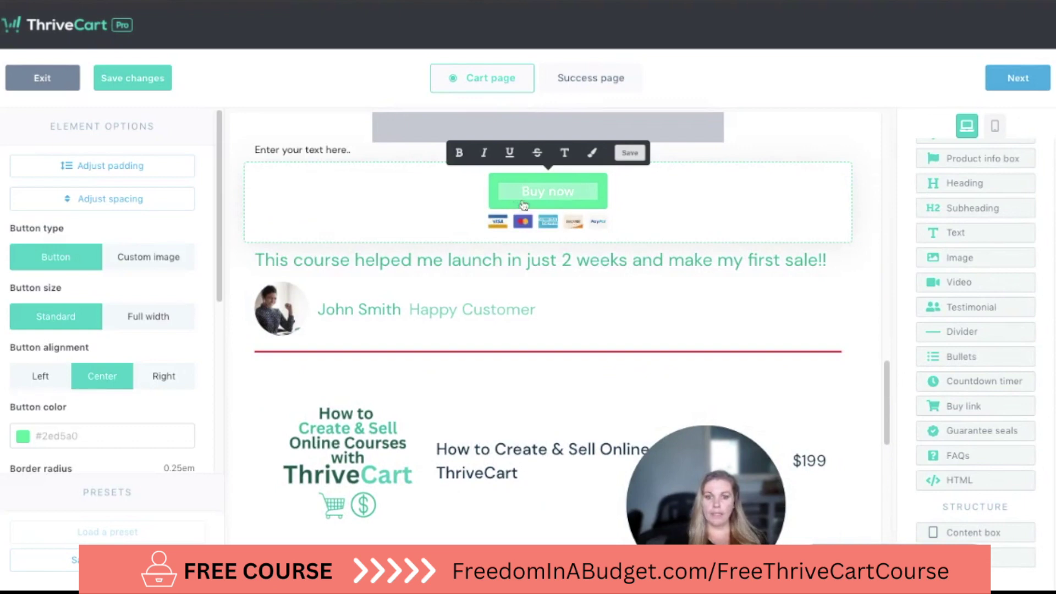
click(659, 260)
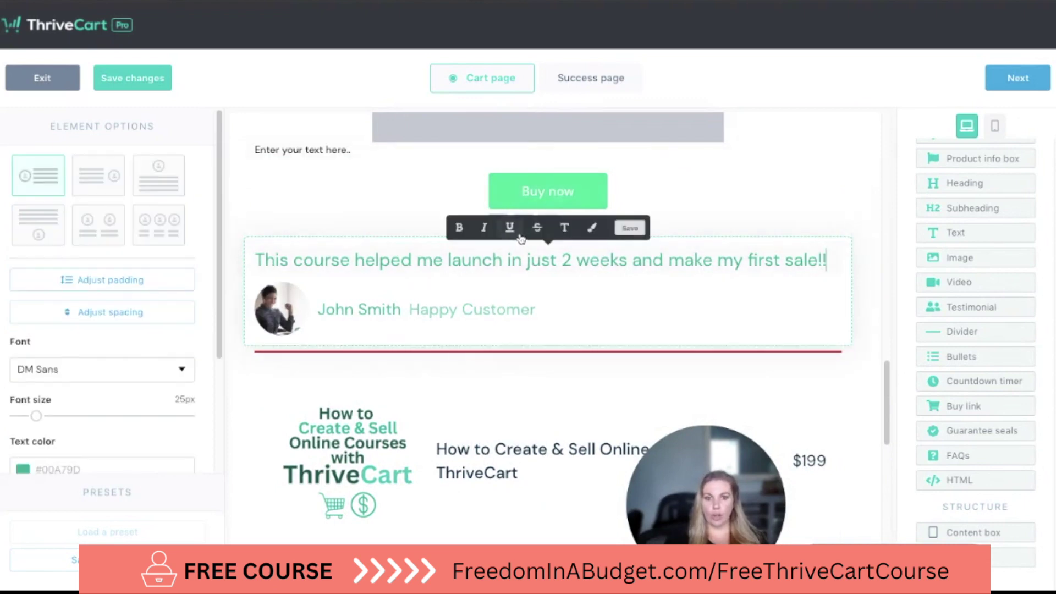
Step: Move the Buy now button up from above the testimonial toward the video block
scroll(550, 275, down, 10)
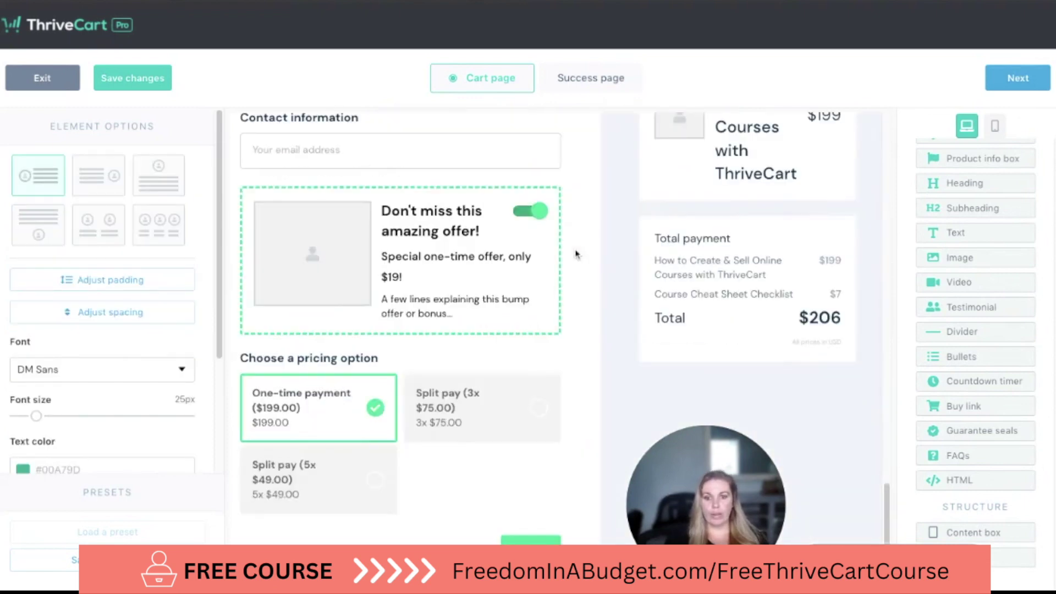
scroll(541, 317, up, 7)
scroll(540, 318, up, 5)
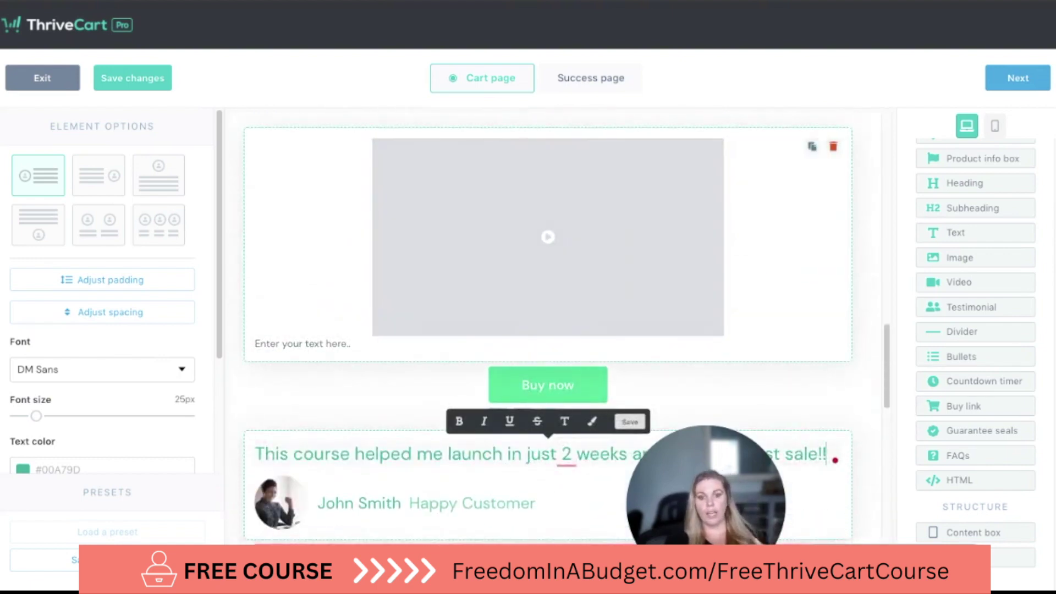
drag(637, 395, 610, 240)
scroll(537, 229, up, 2)
scroll(528, 265, down, 8)
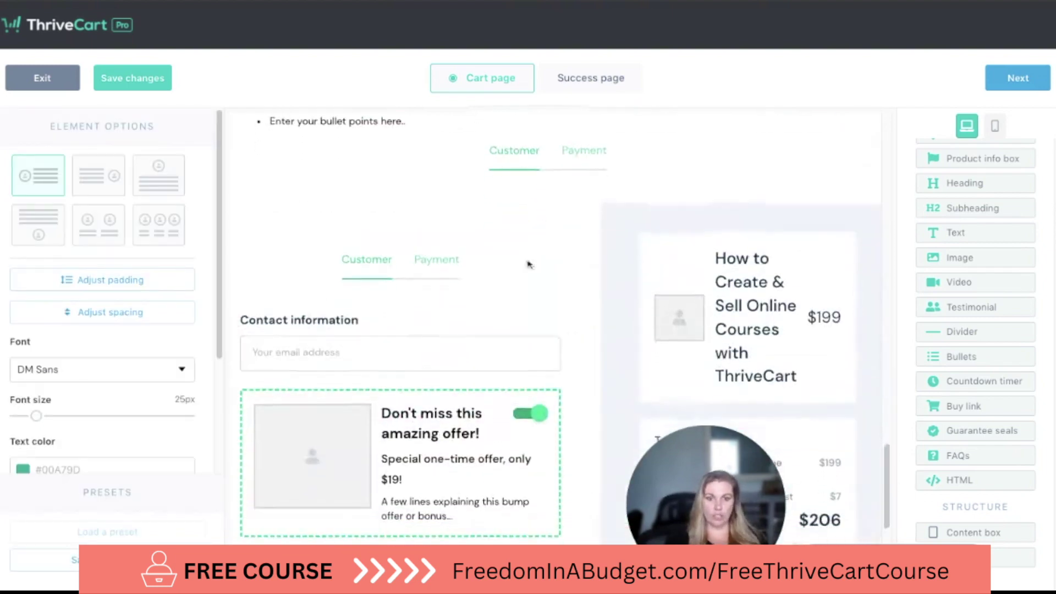
Step: Add a Buy link button below the subheading at the top of the page and label it "Yes! I need this!!"
scroll(494, 434, up, 10)
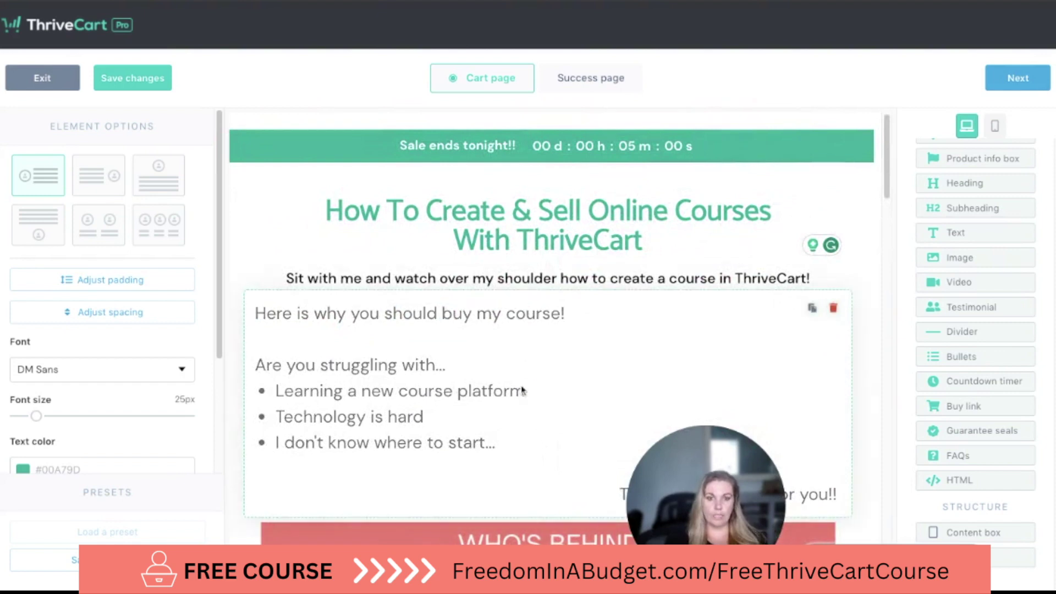
drag(971, 407, 972, 407)
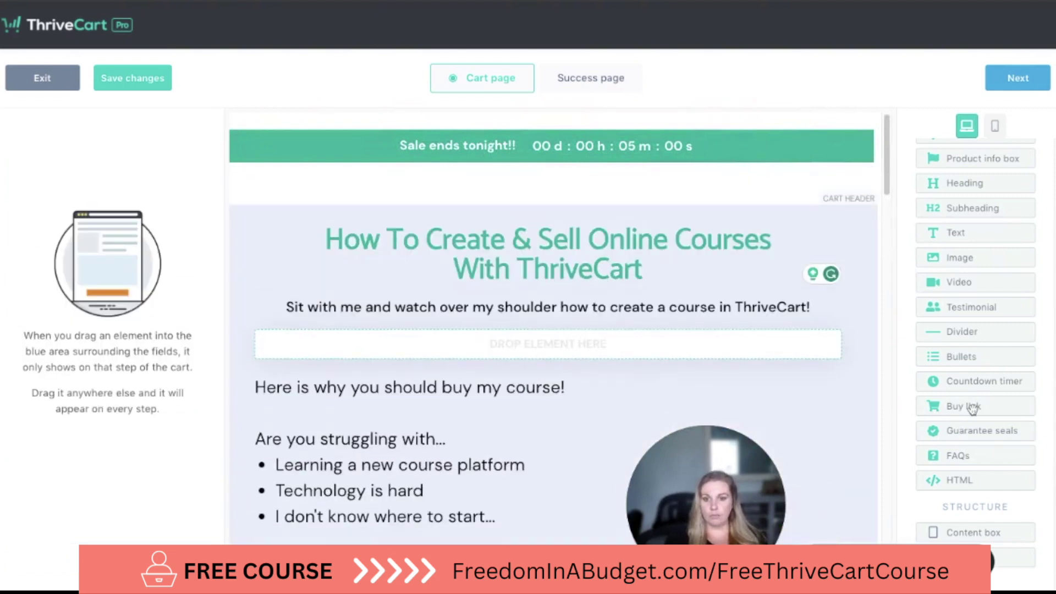
drag(583, 339, 583, 338)
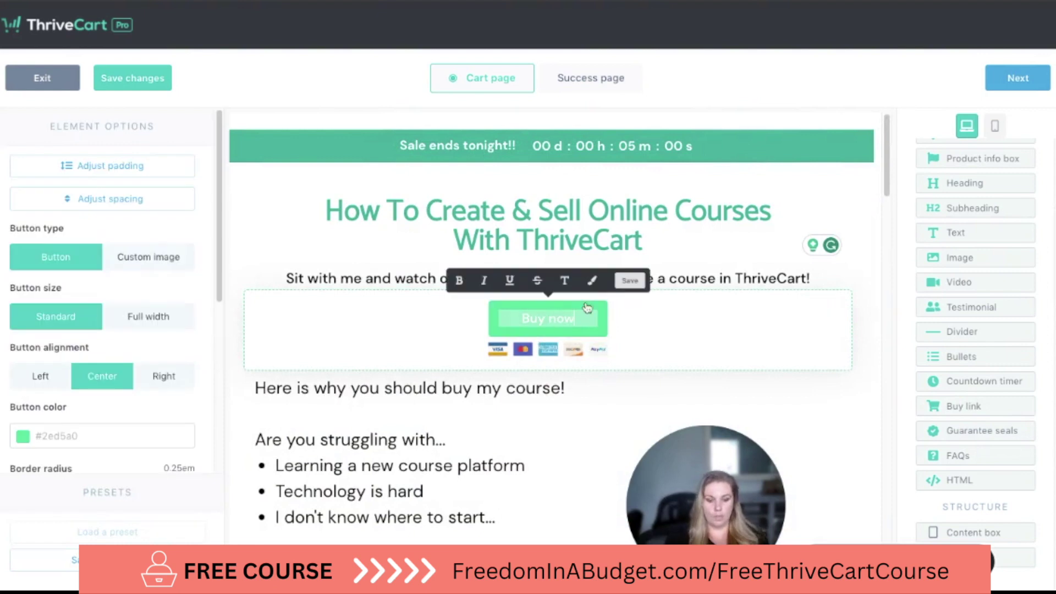
triple_click(567, 320)
text(Y)
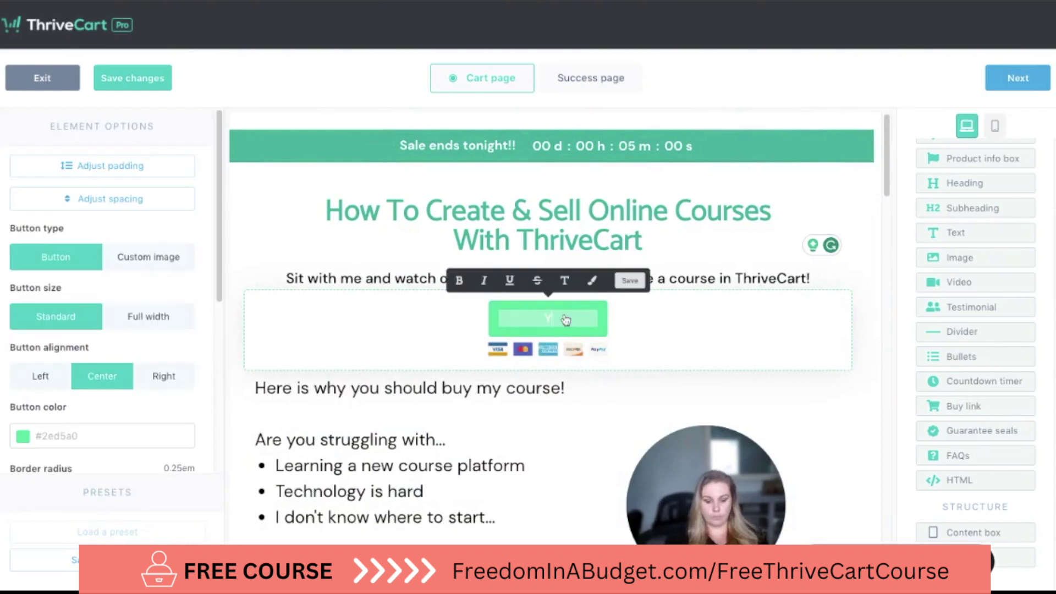
text(s!!)
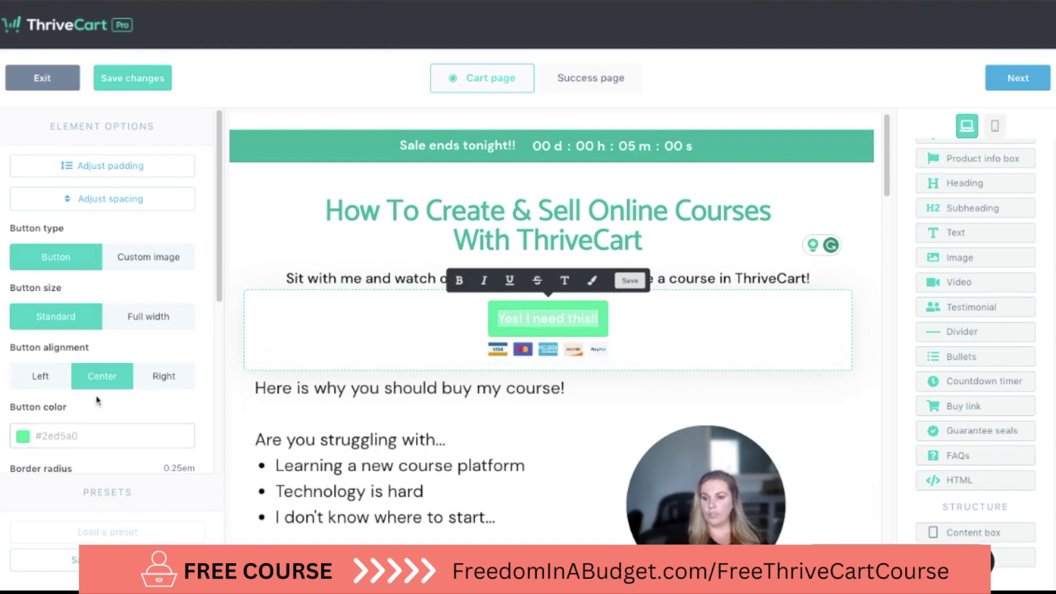
Step: Set the card icons under the "Yes! I need this!!" button to None
scroll(101, 400, down, 5)
scroll(101, 400, up, 1)
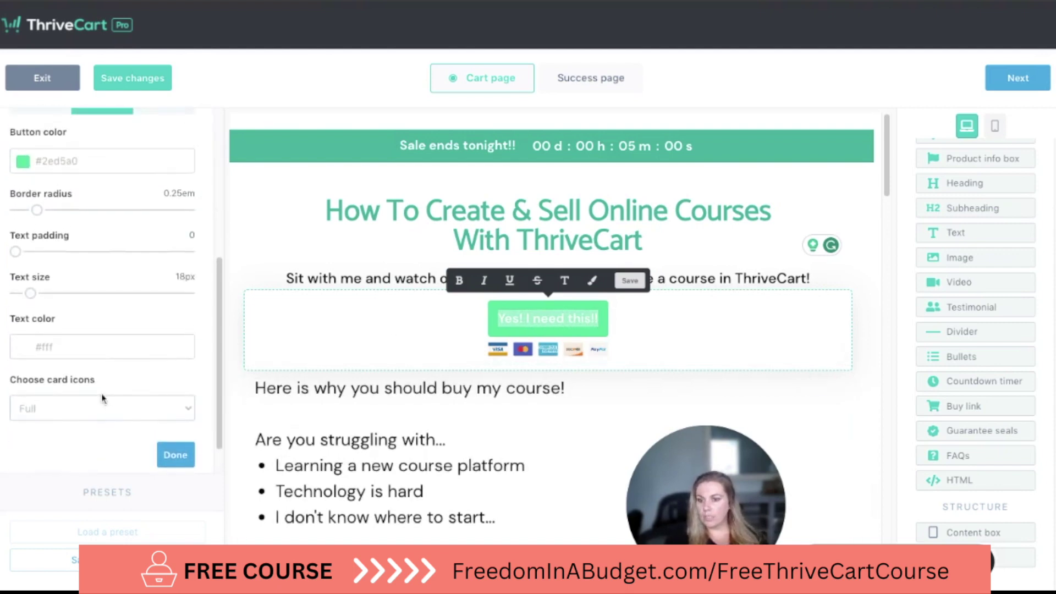
click(99, 413)
click(103, 402)
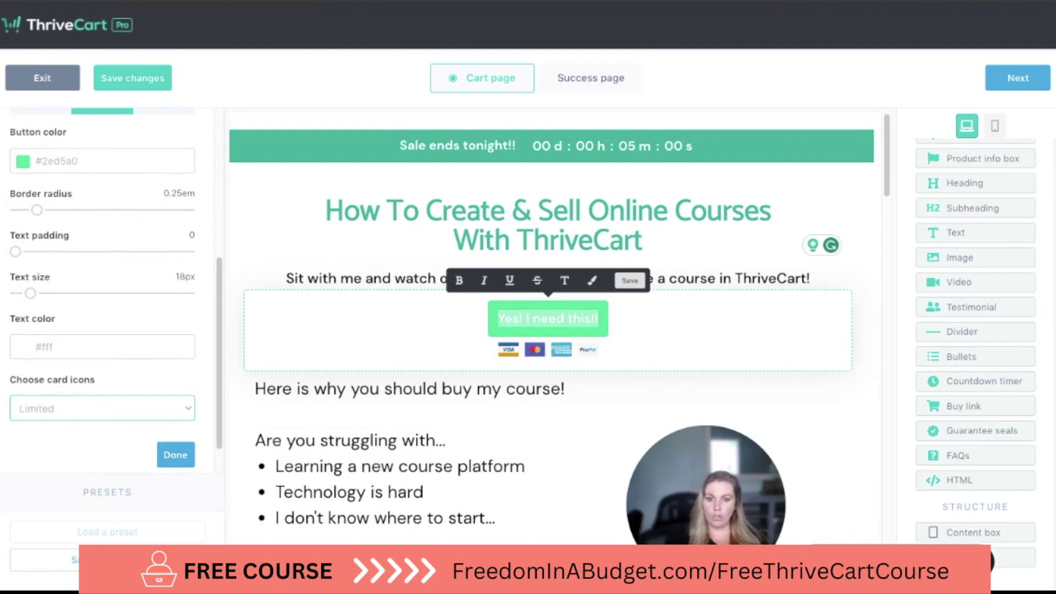
key(Down)
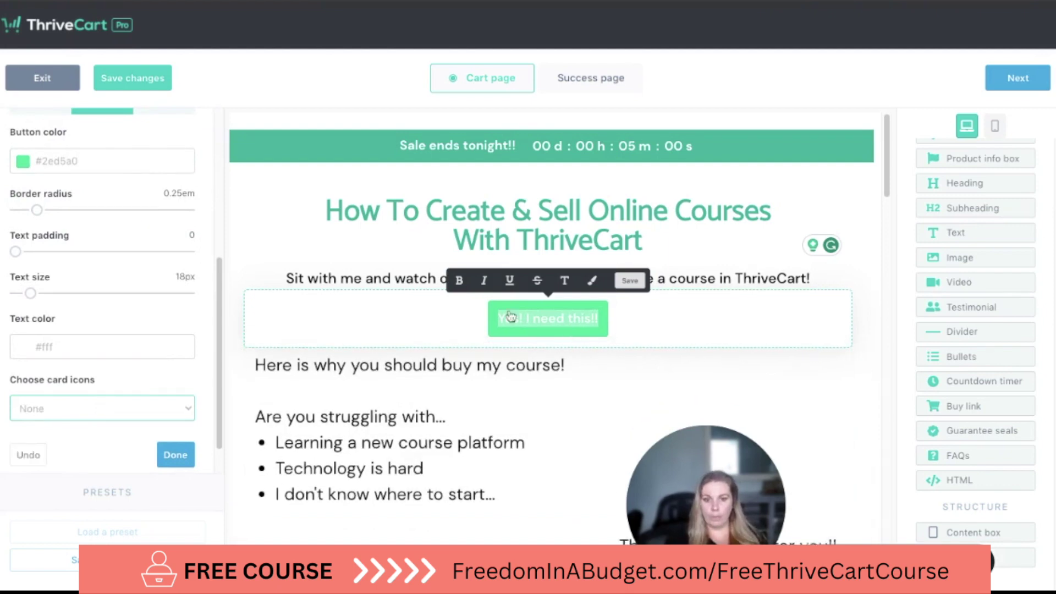
Step: Change the "Yes! I need this!!" button's color to the green #00A79D
click(105, 160)
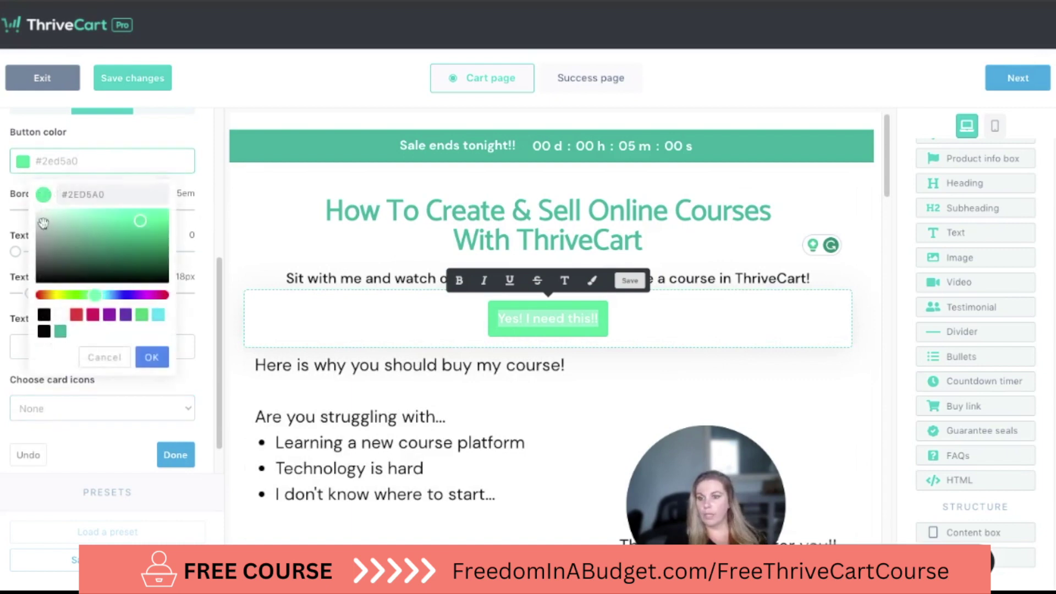
click(60, 332)
click(181, 396)
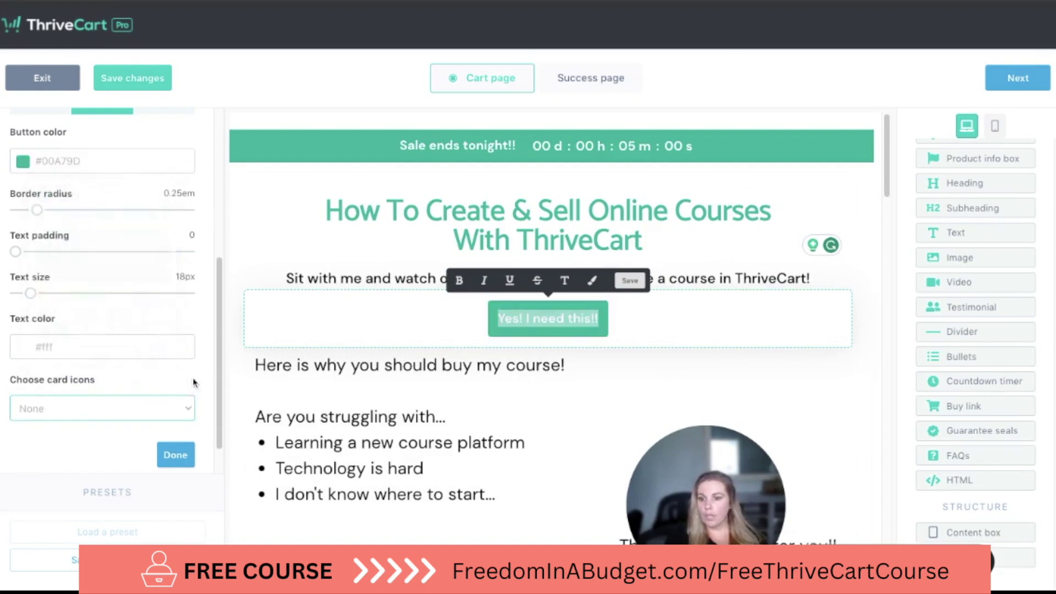
Step: Set the button's text size to 28px, text padding to 1 and border radius to 0.75em, and finish editing it
click(40, 300)
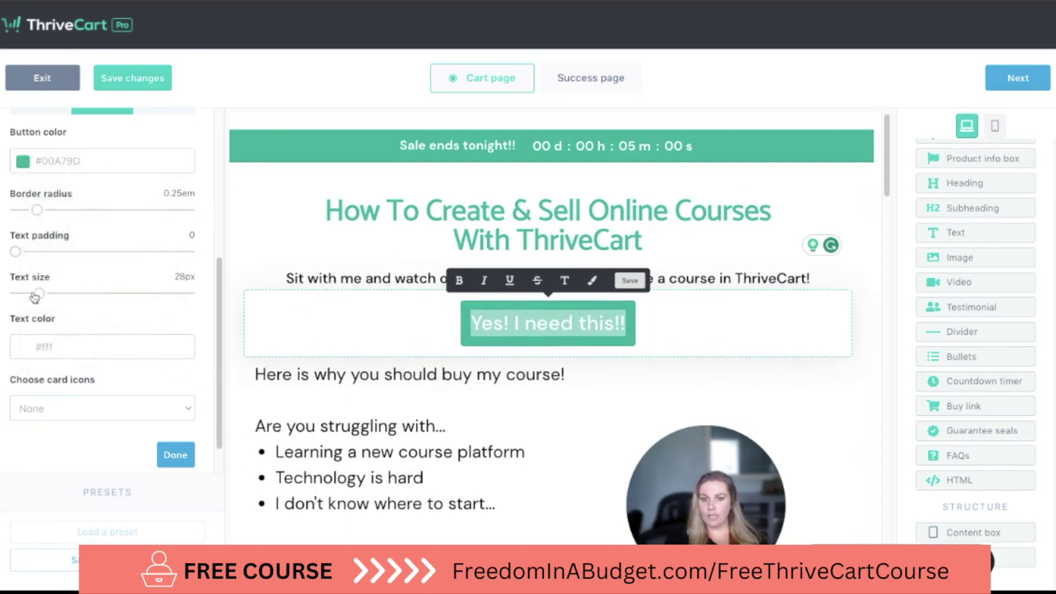
click(19, 253)
key(Right)
key(Right)
key(Right)
key(Right)
key(Right)
key(Right)
key(Right)
key(Left)
key(Left)
key(Left)
key(Left)
key(Left)
key(Left)
key(Left)
key(Right)
key(Right)
key(Right)
key(Right)
key(Left)
key(Left)
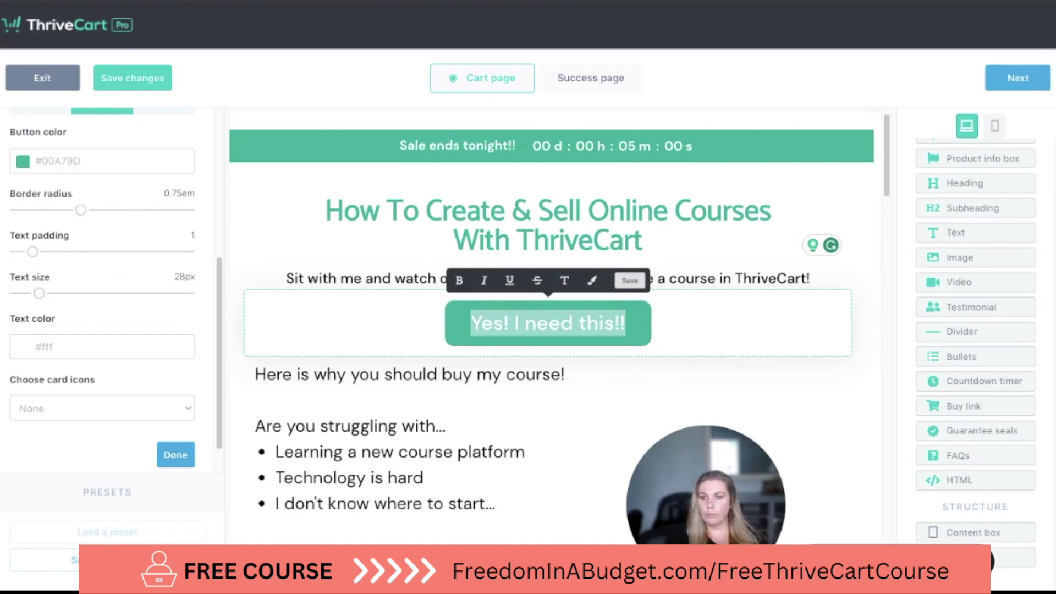
scroll(128, 390, down, 1)
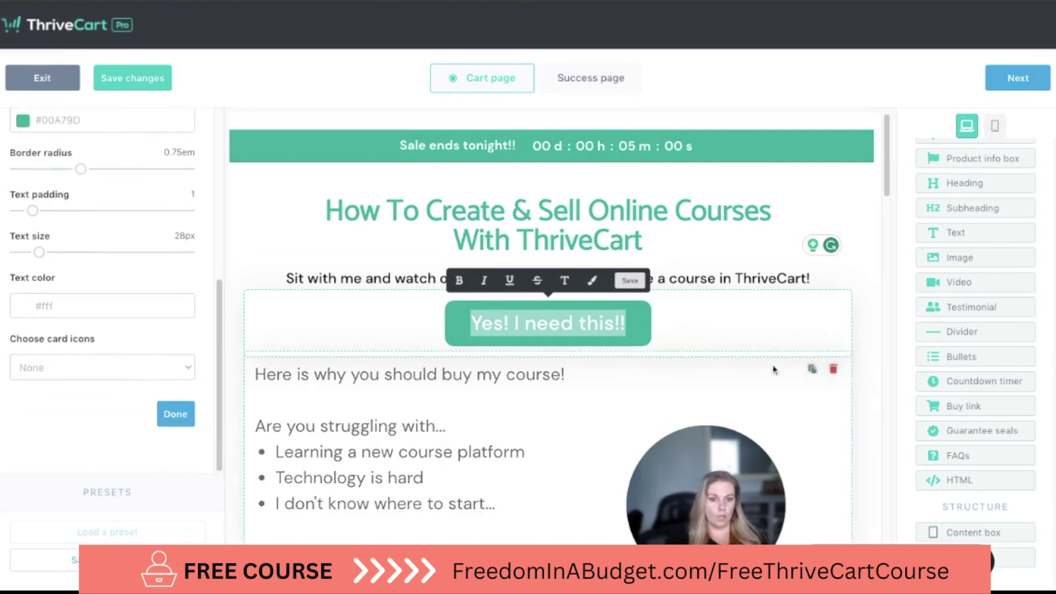
scroll(773, 364, down, 5)
click(175, 413)
Step: Add a guarantee seal between the testimonial and the red divider, using the Trusted Seller image with the green shield
scroll(503, 275, up, 5)
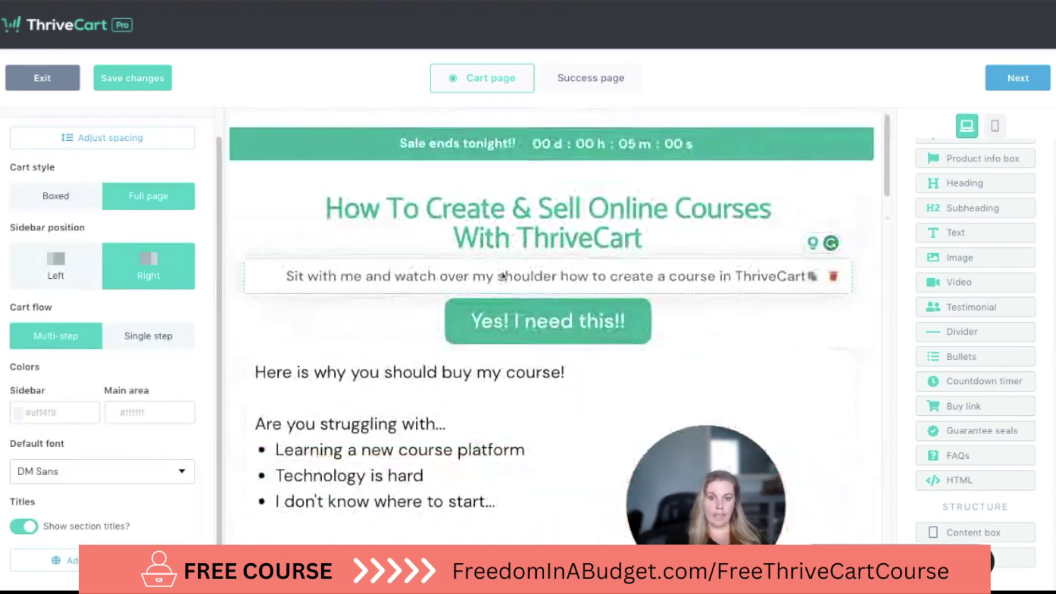
scroll(517, 292, down, 15)
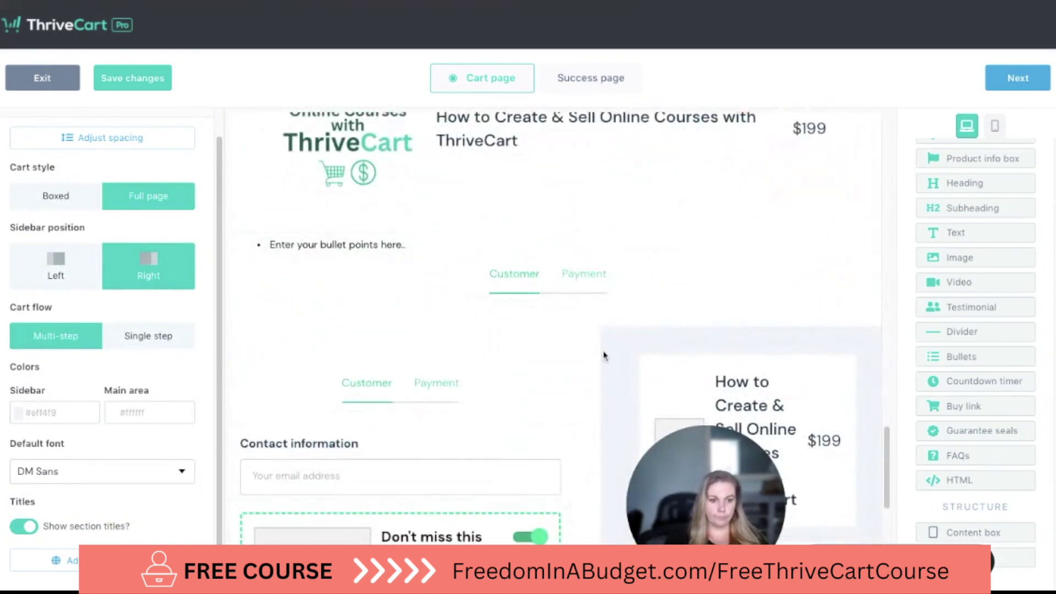
scroll(603, 356, down, 3)
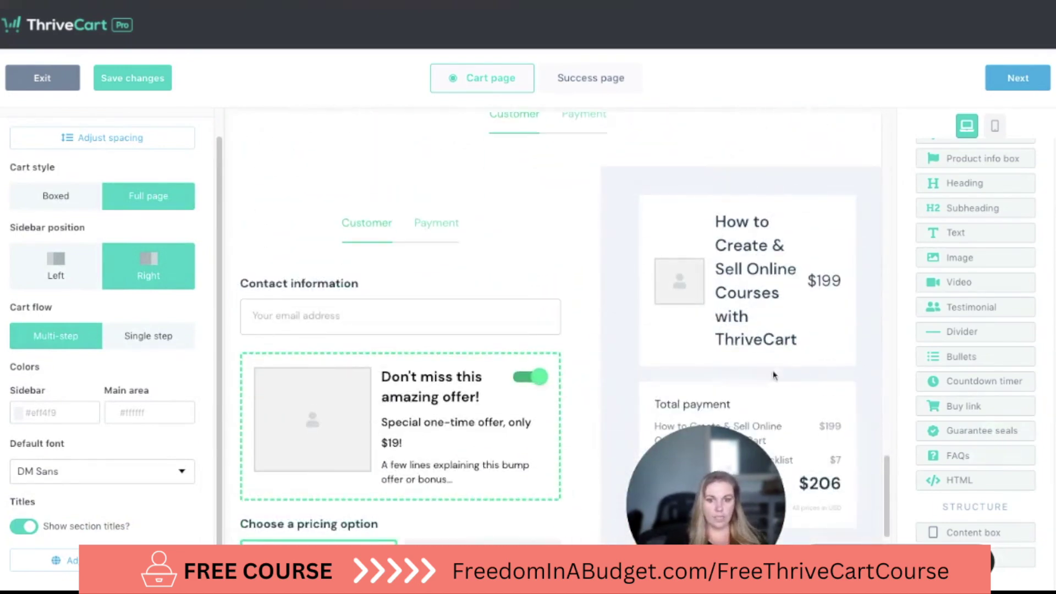
scroll(718, 354, up, 5)
drag(969, 431, 624, 315)
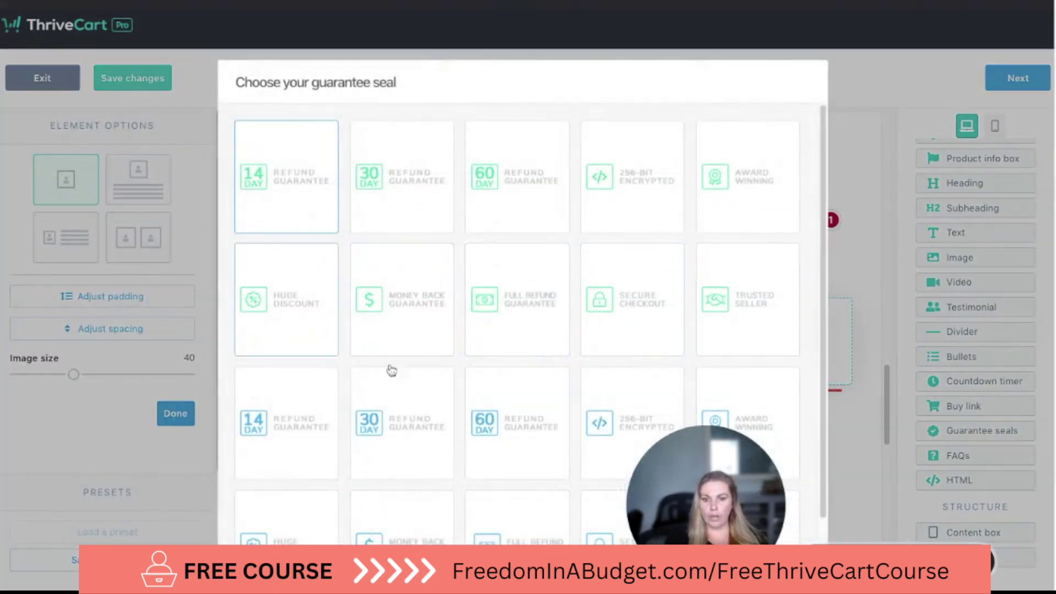
scroll(327, 297, down, 2)
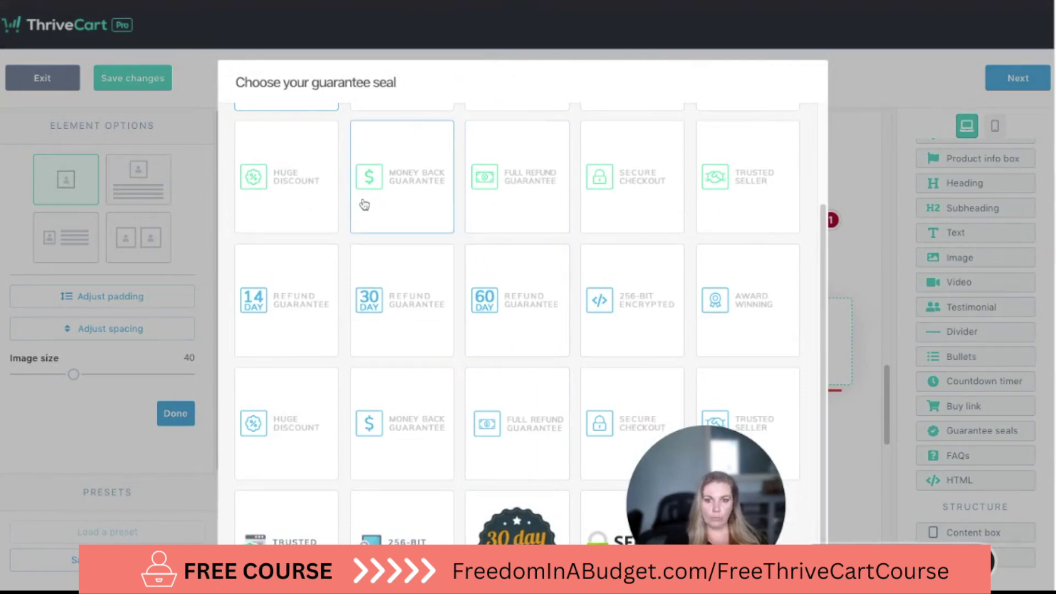
scroll(369, 296, down, 3)
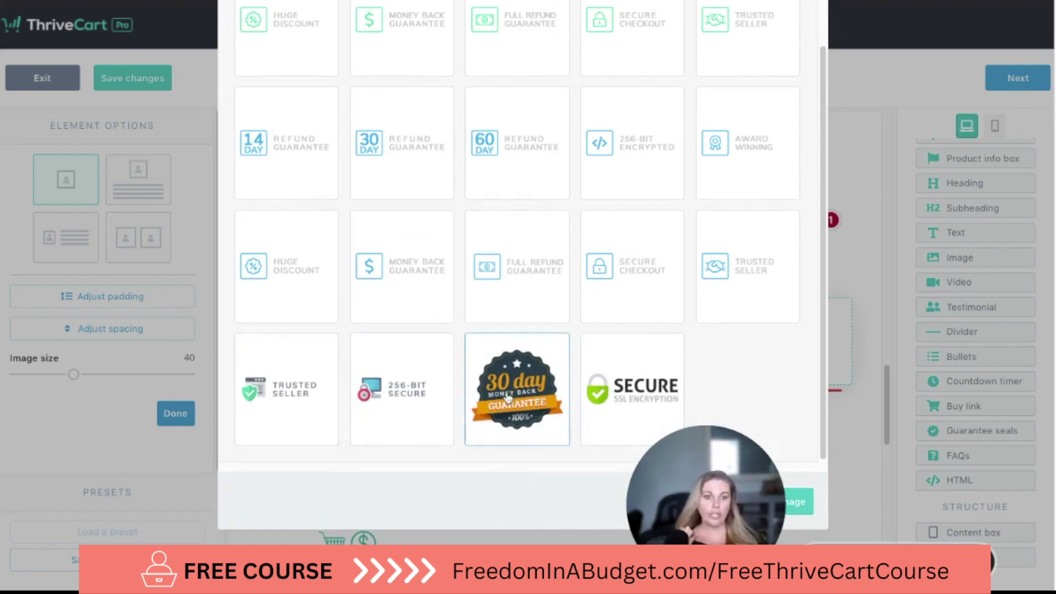
scroll(508, 397, up, 4)
scroll(506, 385, down, 4)
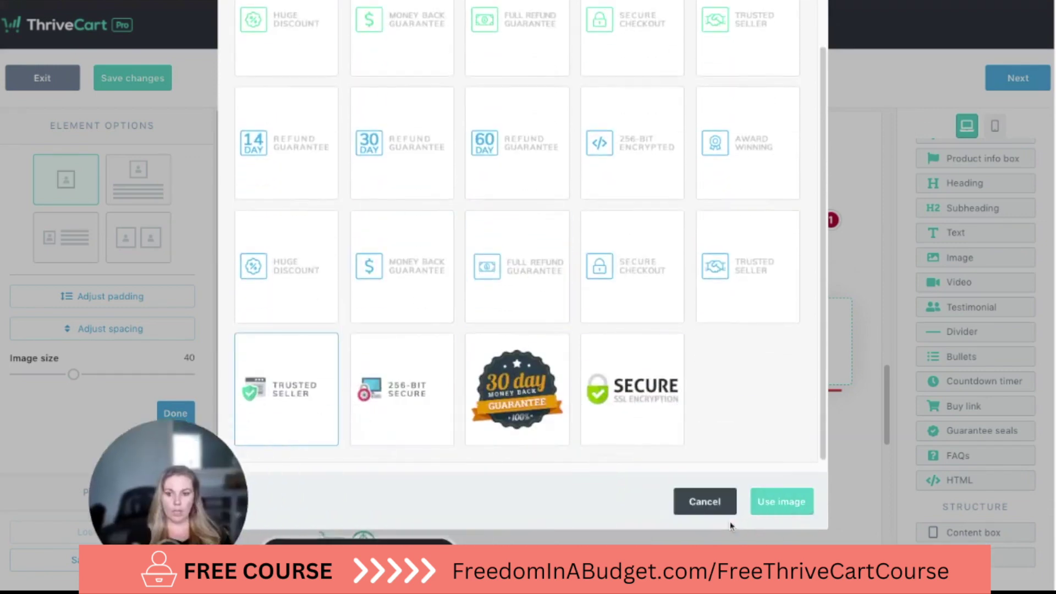
click(769, 507)
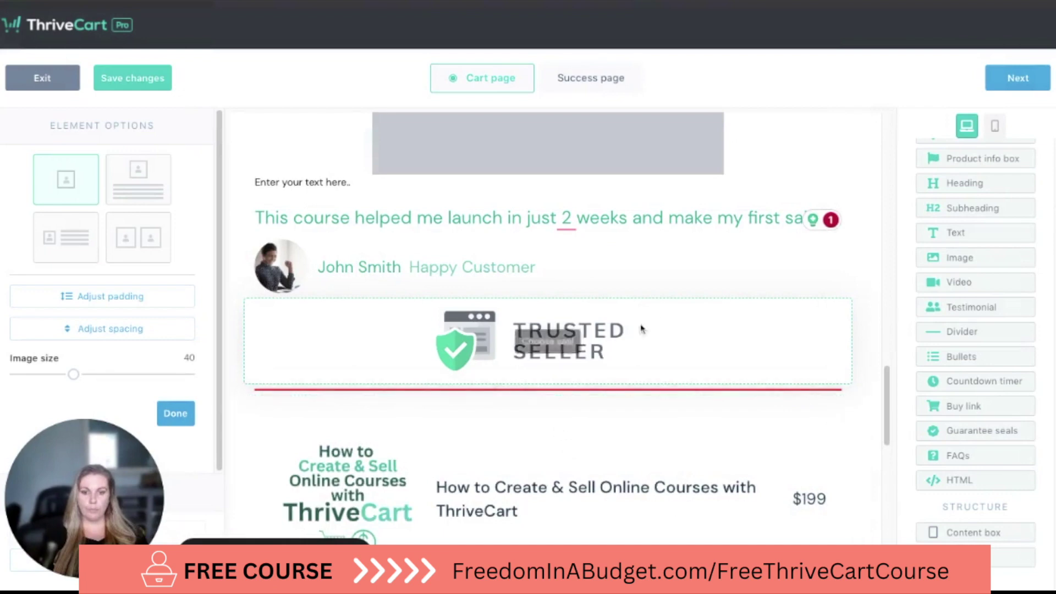
Step: Add an FAQs element between the red divider and the product info box, and expand its placeholder question
scroll(714, 379, down, 3)
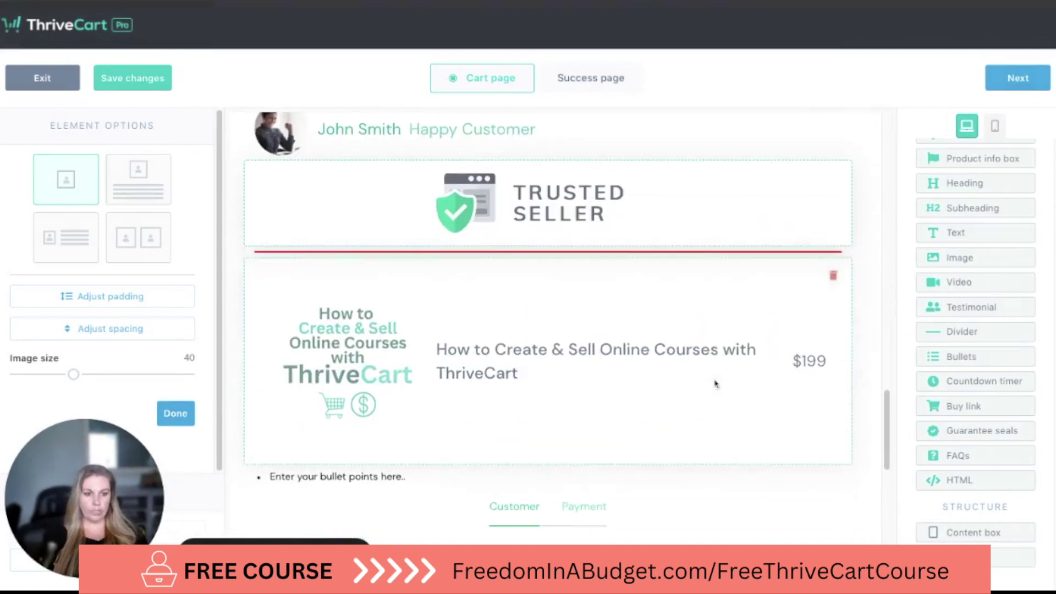
drag(1010, 457, 589, 303)
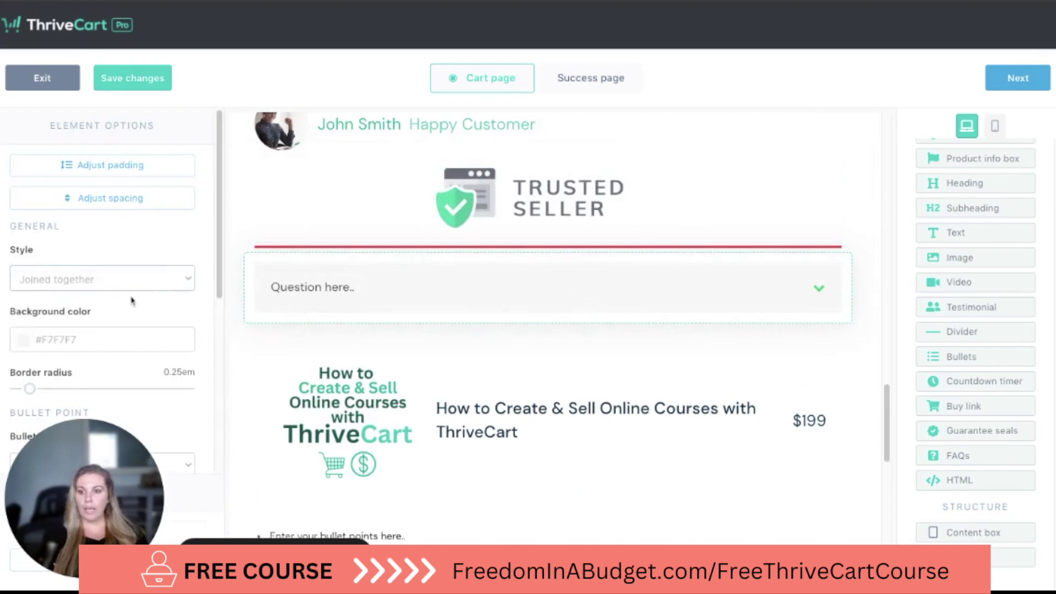
click(349, 287)
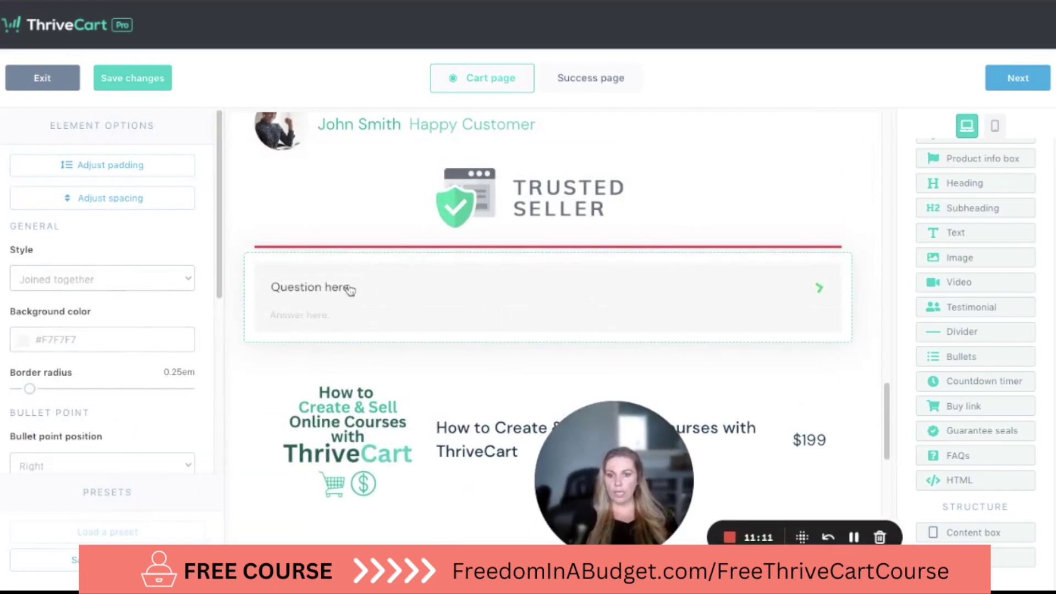
Step: Set up the first FAQ with the question "How long will I have access to the course?" and the answer "You will have lifetime access!"
click(109, 284)
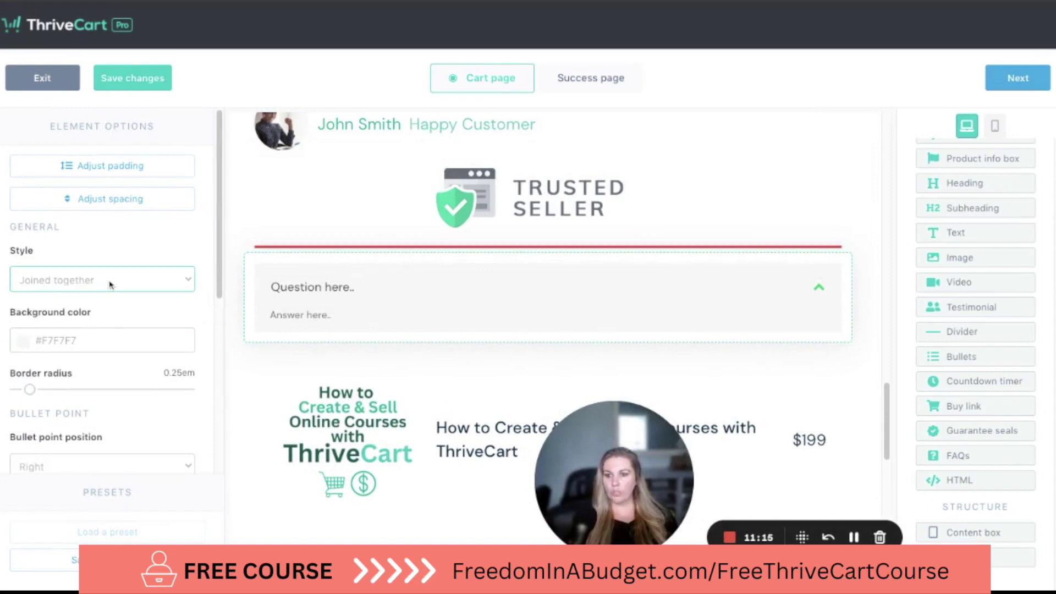
scroll(117, 392, down, 6)
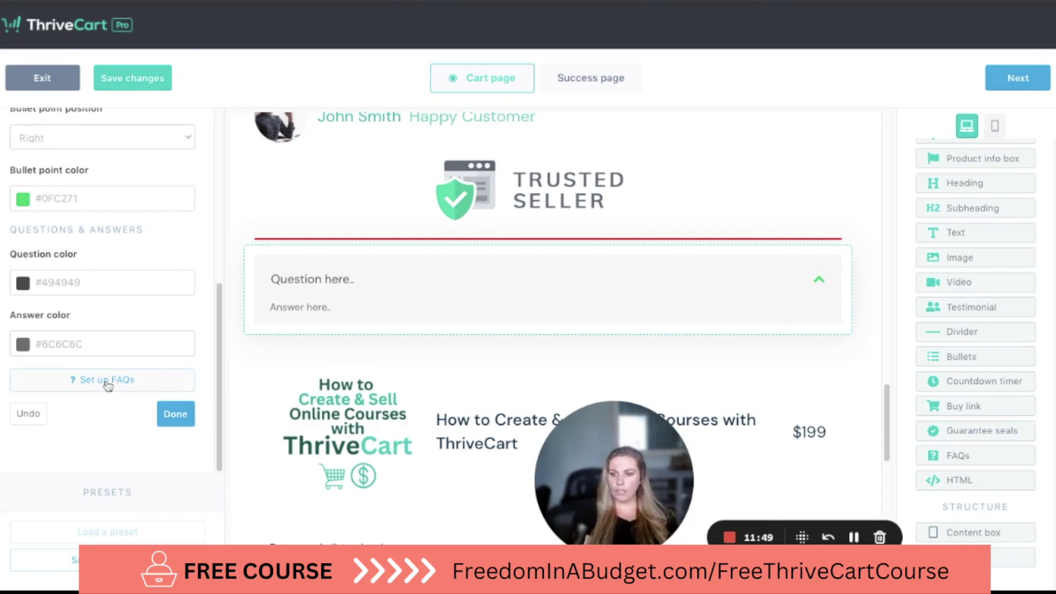
click(106, 382)
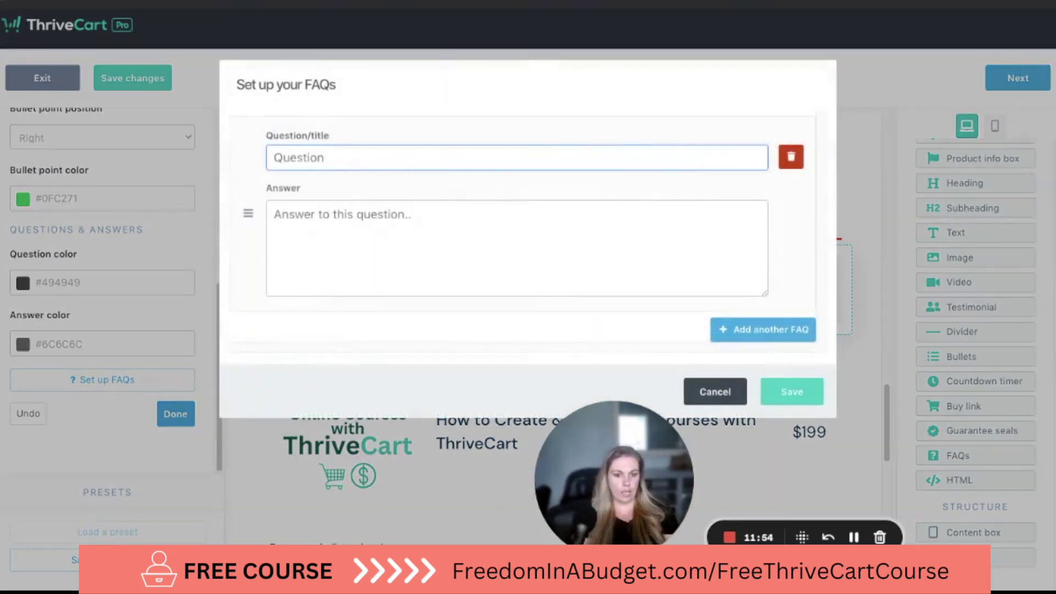
text(How long will I have a)
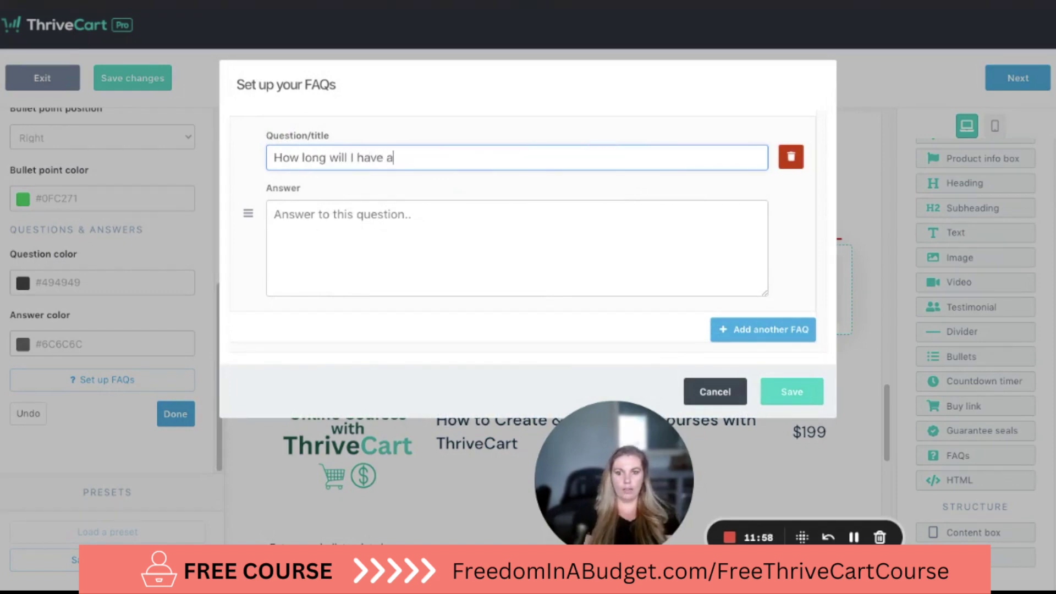
text(he course?)
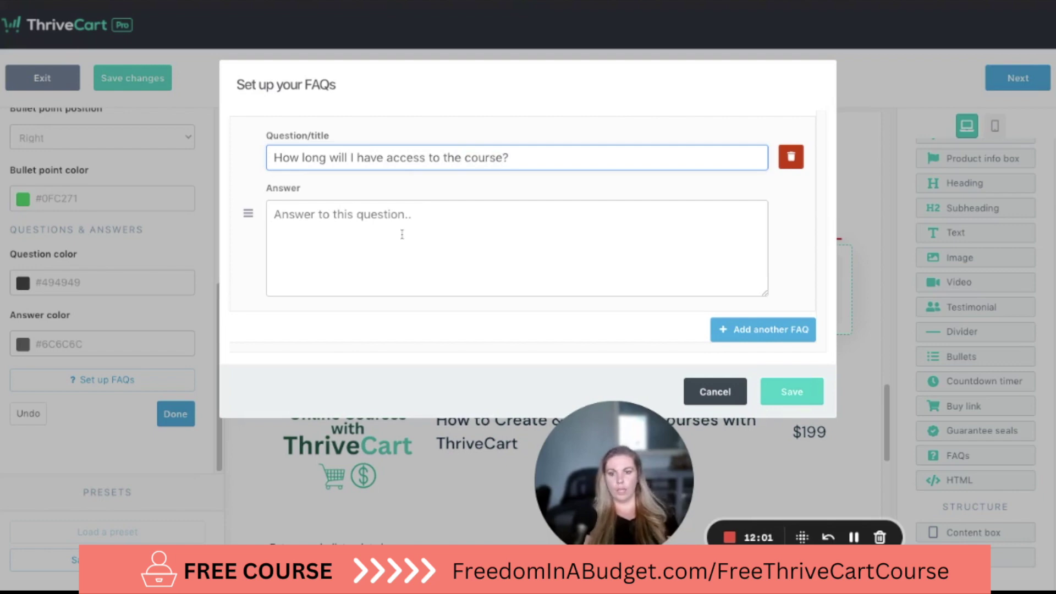
click(402, 234)
text(You will)
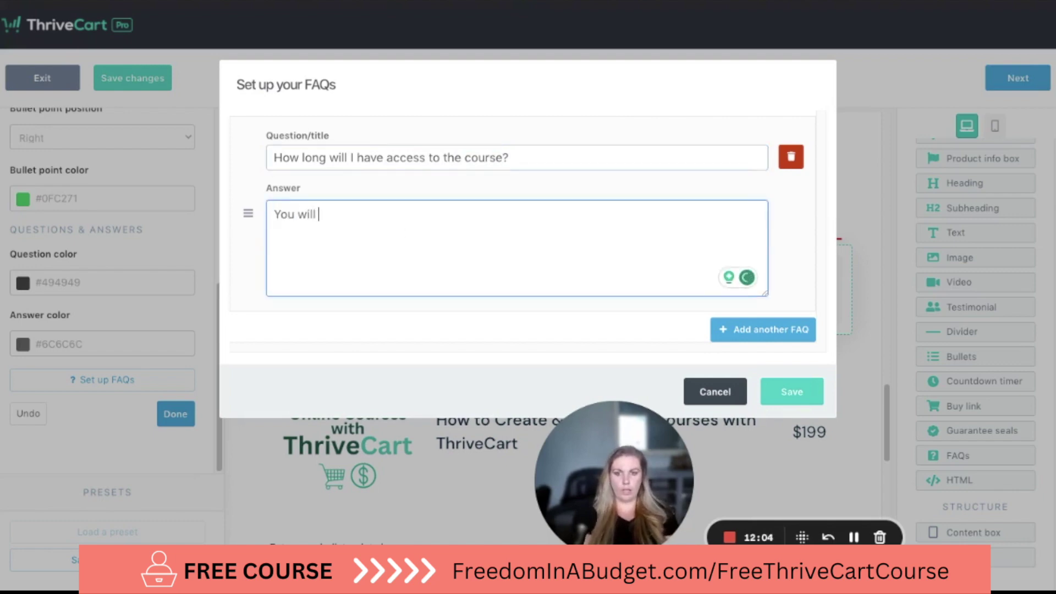
text( have lifetime access!)
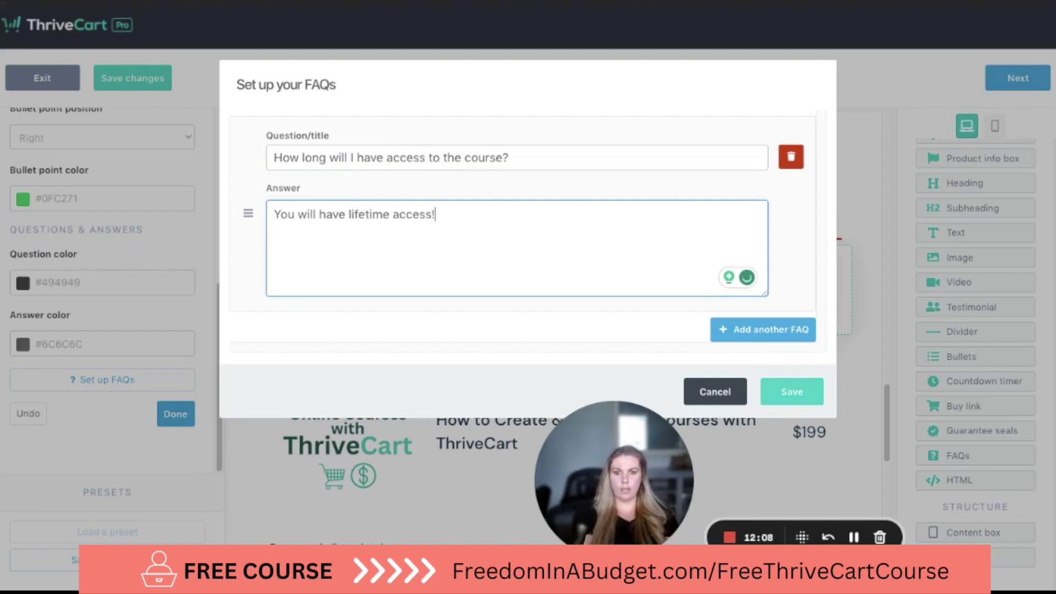
Step: Add a second FAQ, "Who do I contact if I have questions?", answered "You can email me directly at" plus a blank line, and save the FAQs
click(748, 330)
click(452, 269)
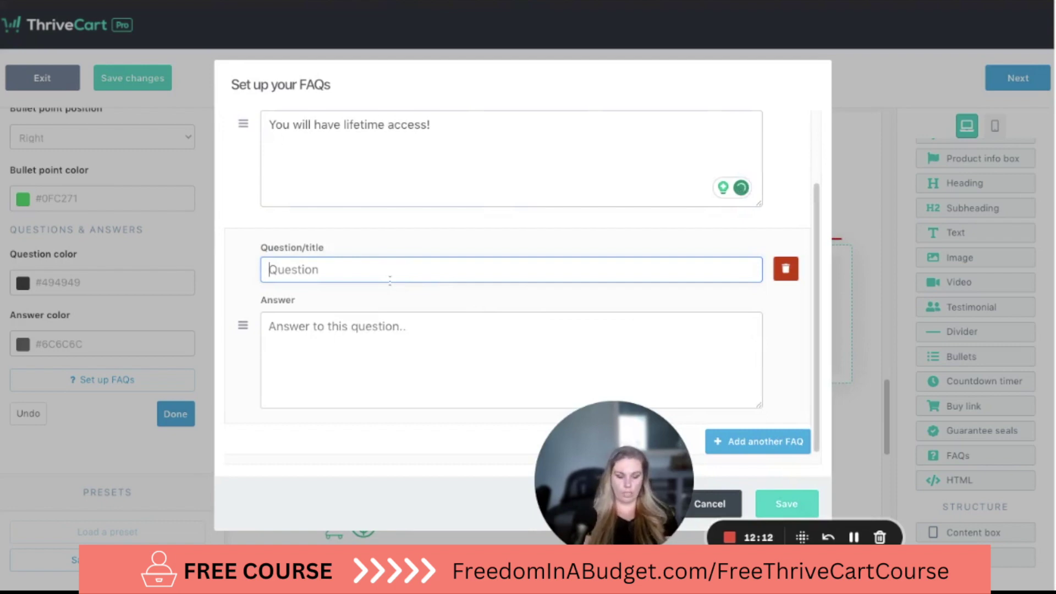
text(Who)
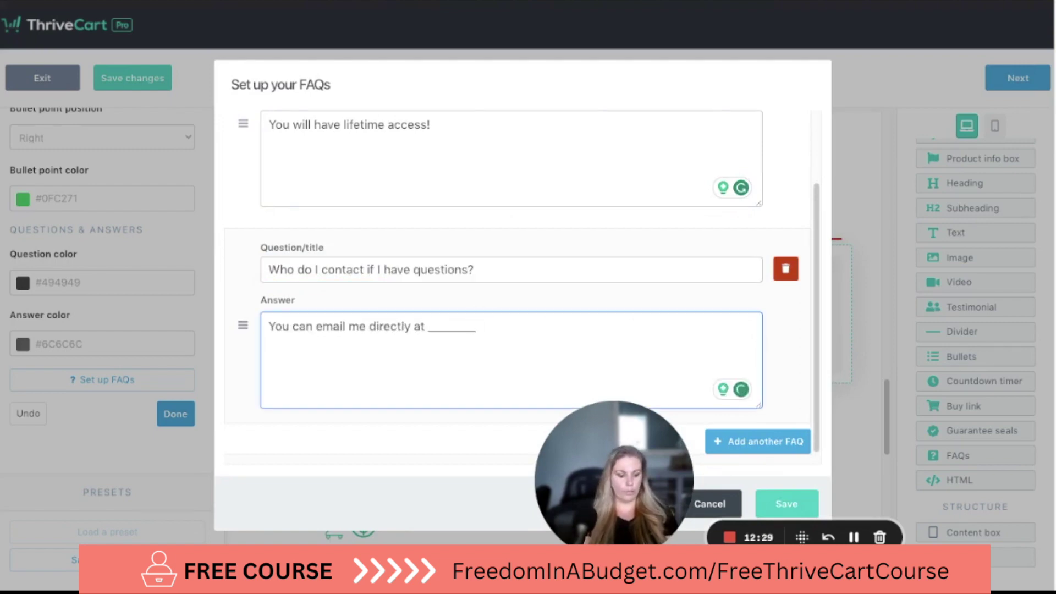
click(786, 502)
Step: Expand both questions in the FAQs element to check how their answers display
click(391, 283)
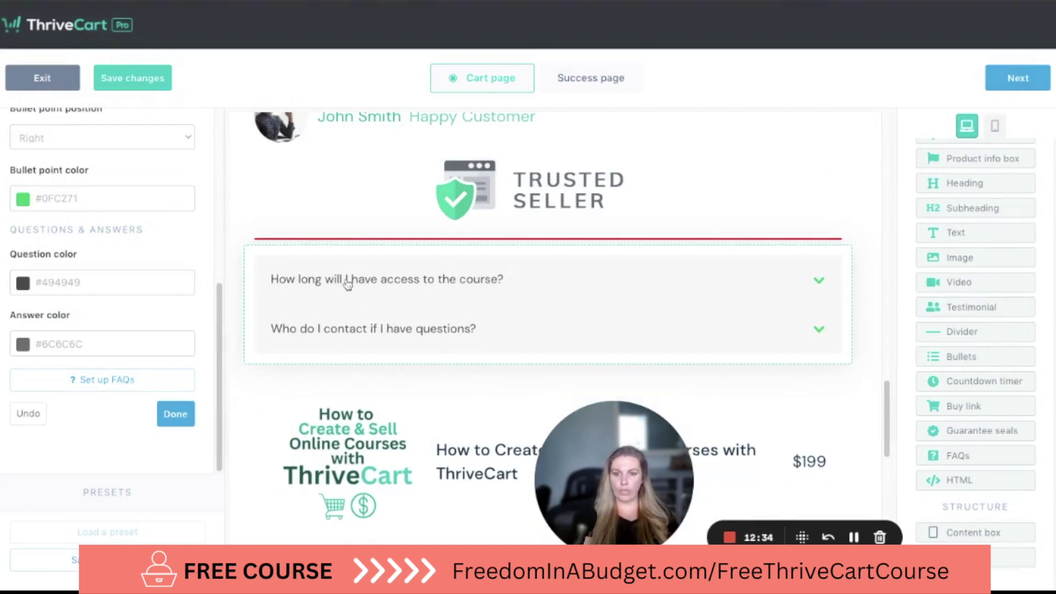
click(400, 288)
click(401, 349)
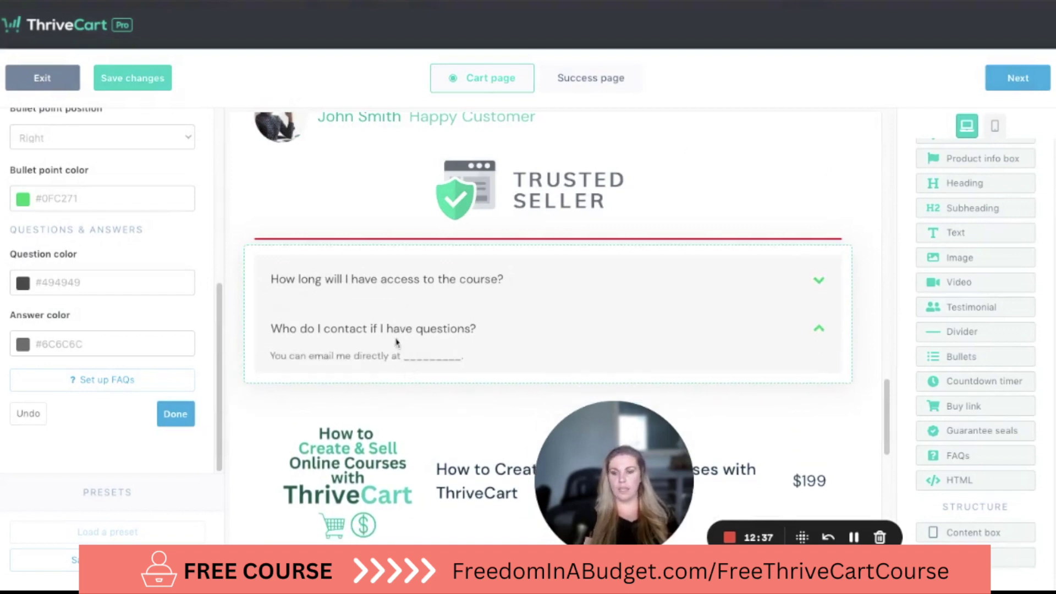
Step: Save the FAQs element as a named widget preset
scroll(404, 316, down, 3)
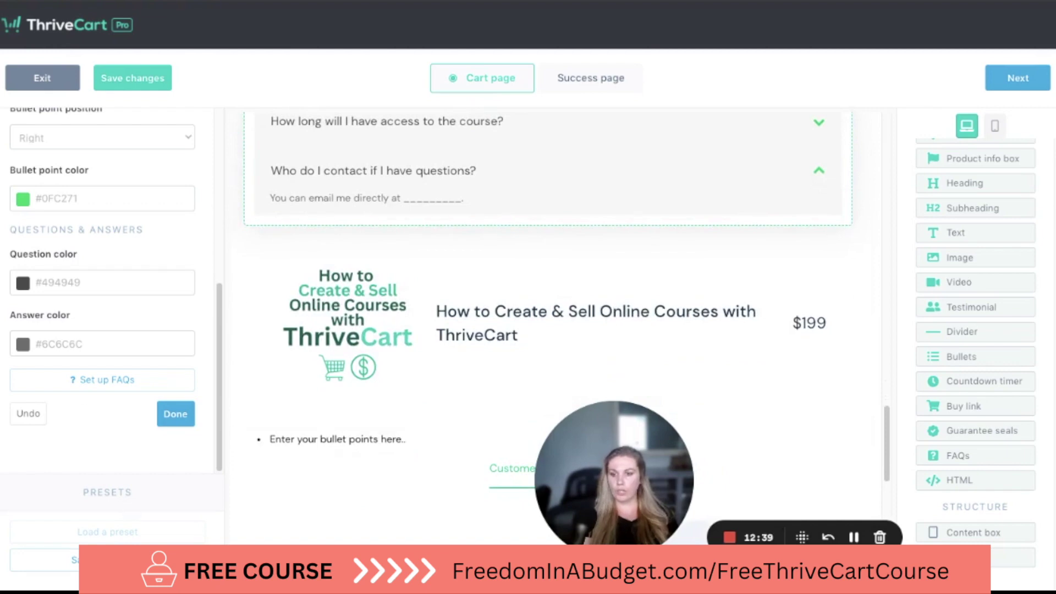
click(108, 559)
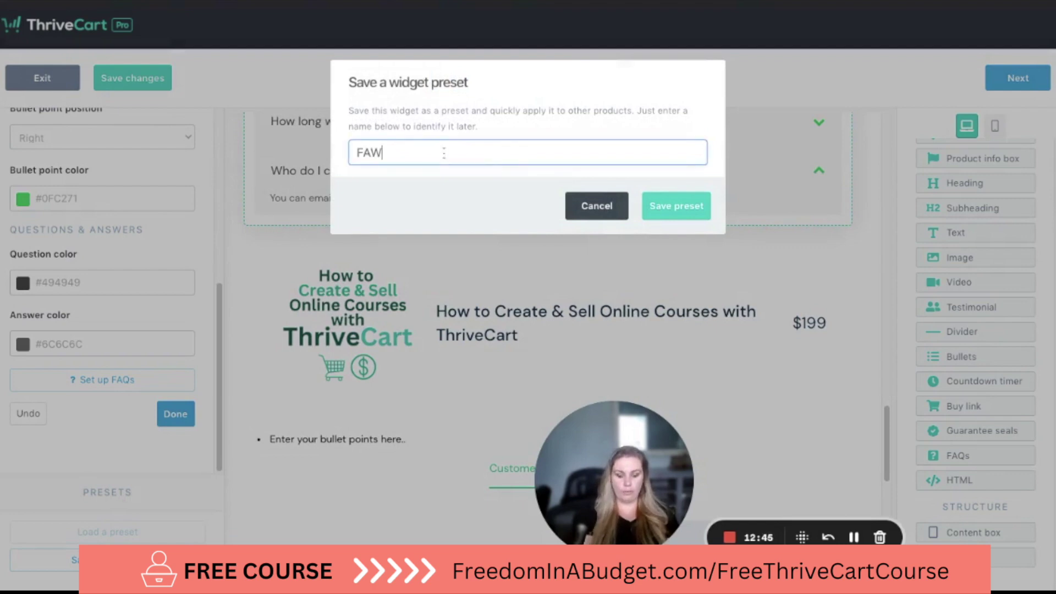
click(670, 206)
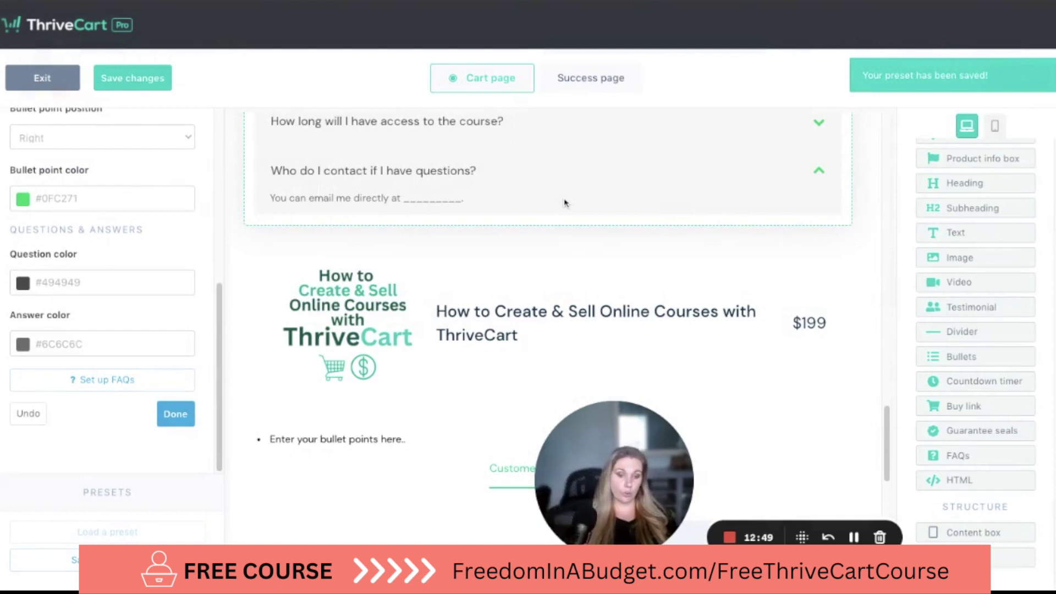
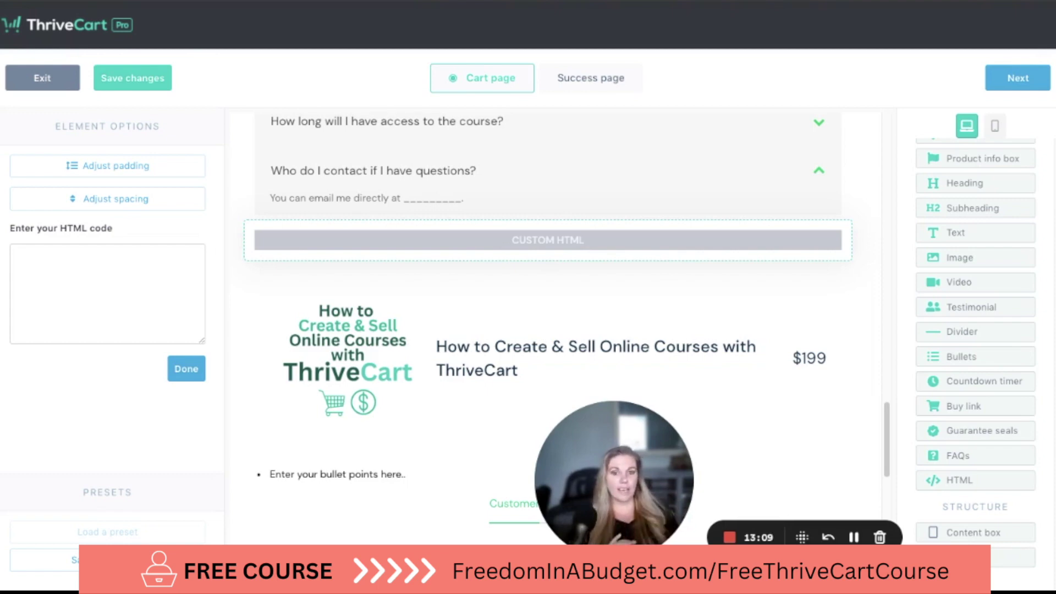
Step: Examine the code field of the custom HTML element below the FAQs
scroll(984, 270, up, 3)
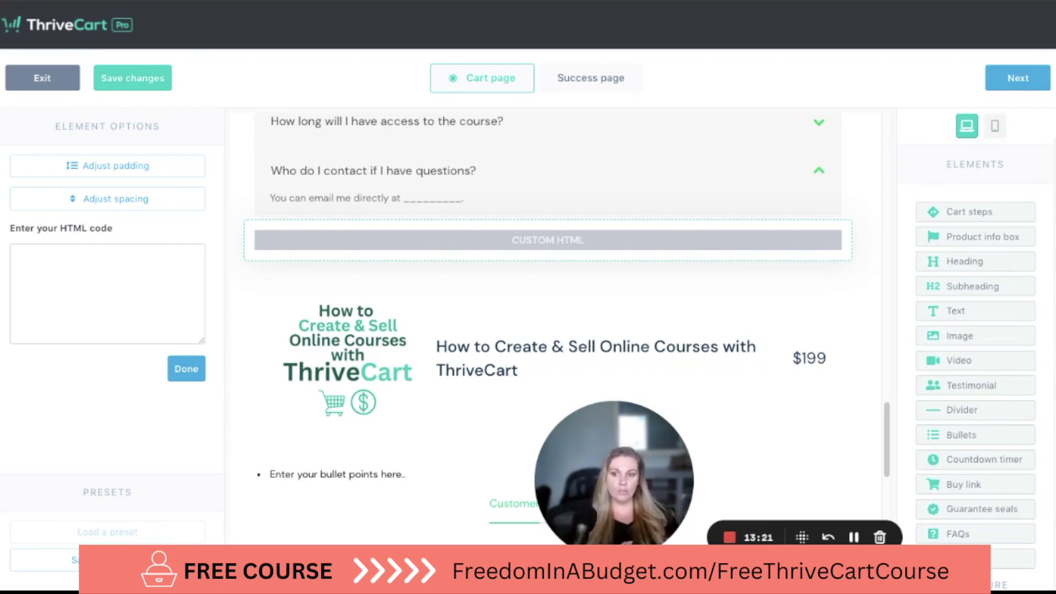
click(87, 283)
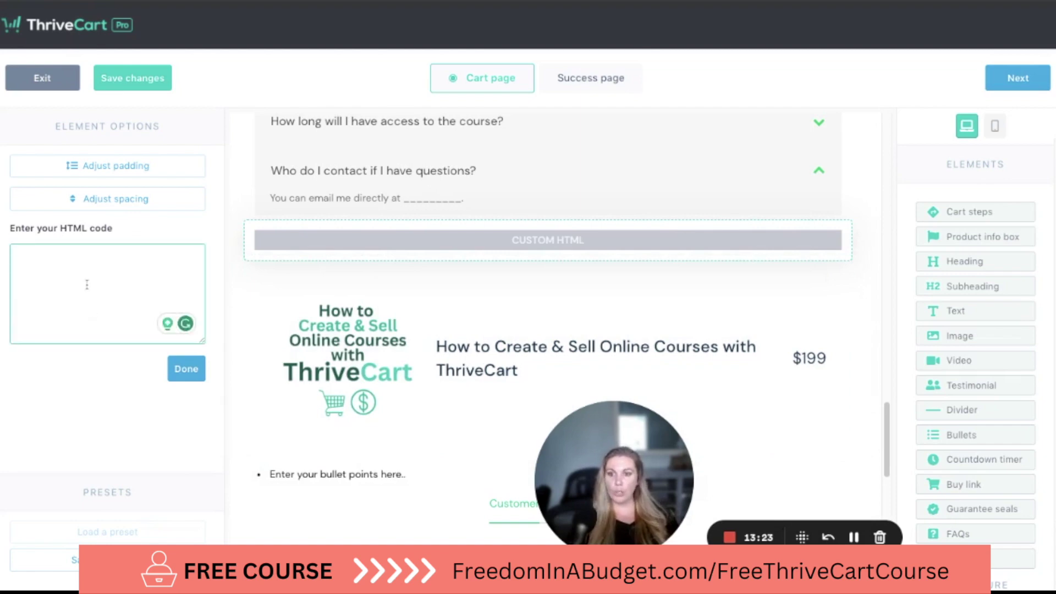
click(538, 244)
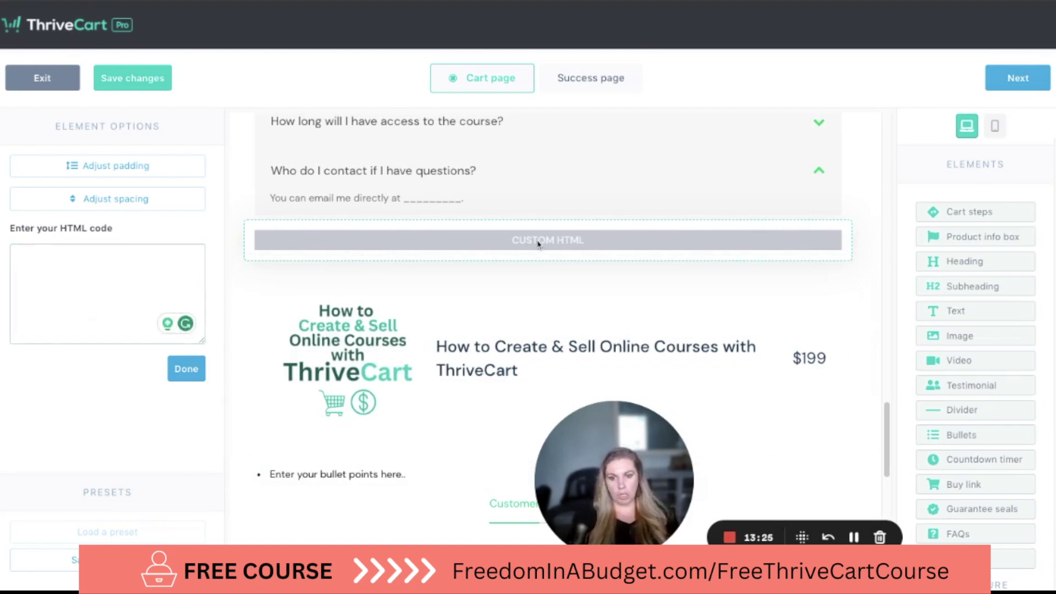
Step: Add a column block between the custom HTML element and the product info box, and set it to three columns
scroll(993, 440, down, 2)
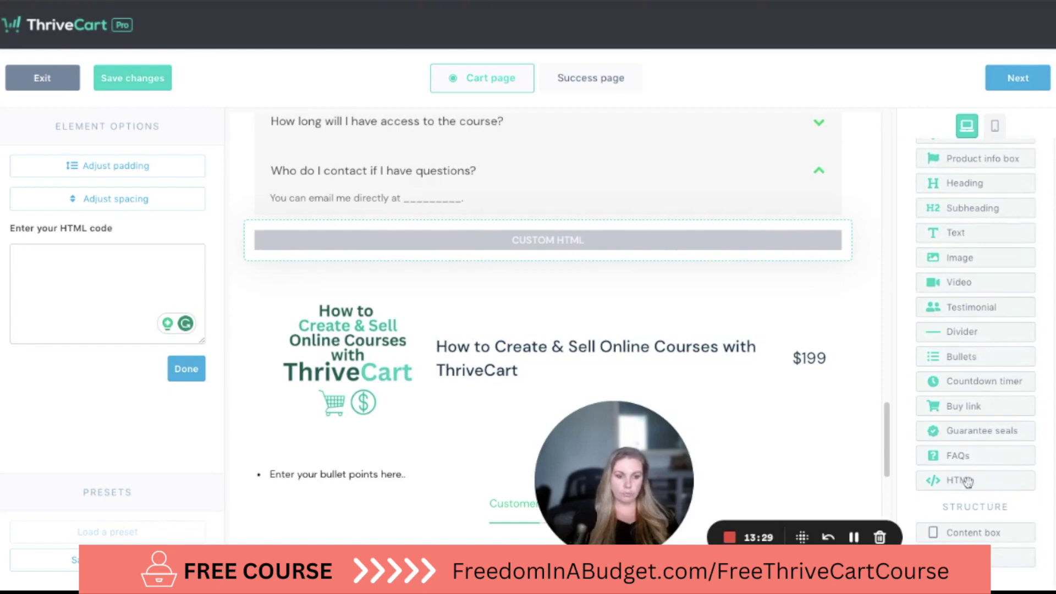
drag(977, 529, 973, 525)
drag(434, 308, 434, 305)
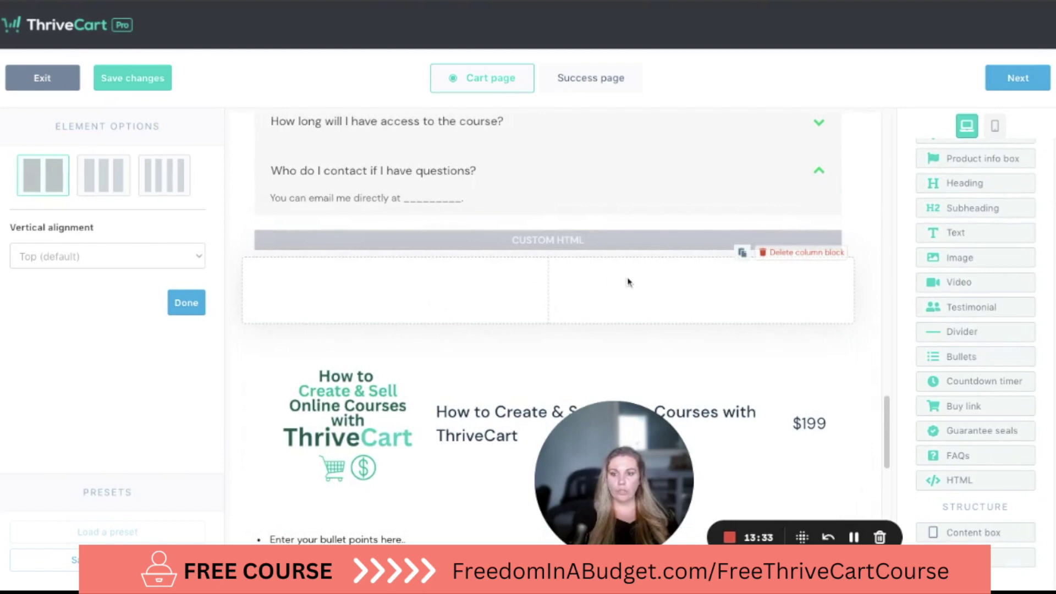
click(147, 175)
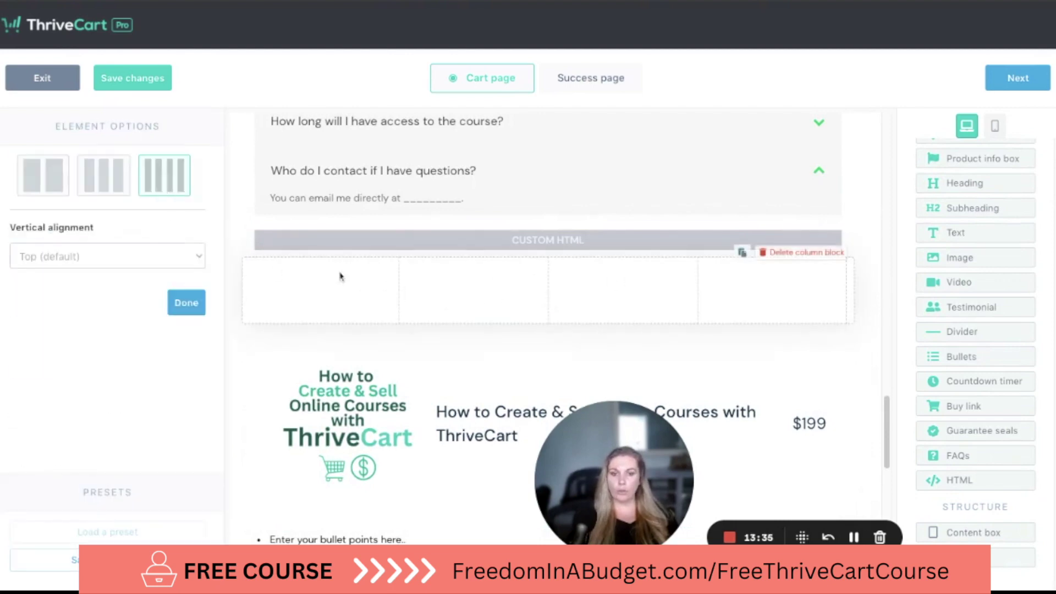
click(101, 183)
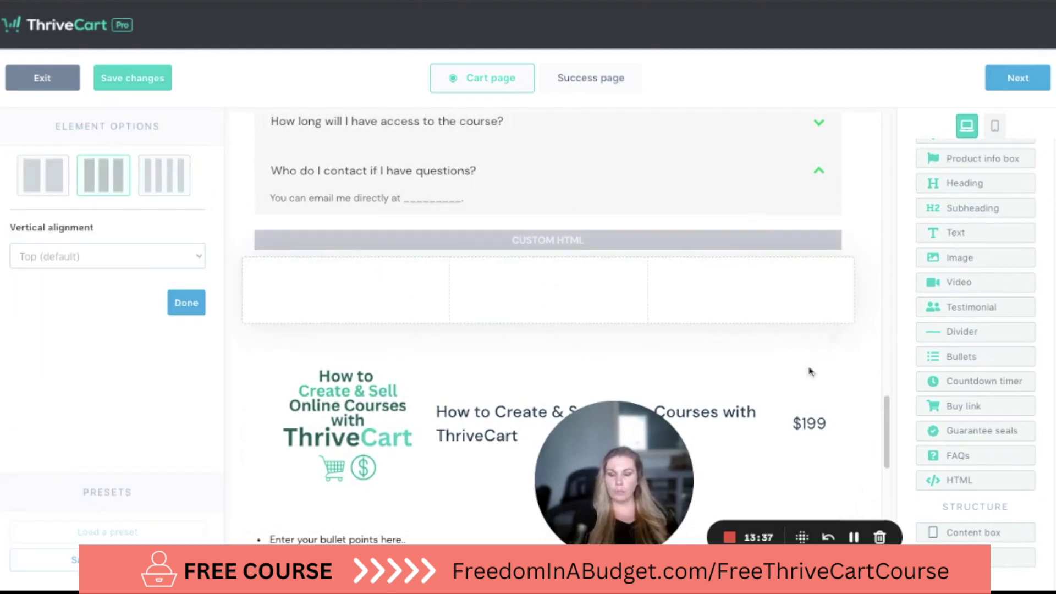
Step: Place the ThriveCart course logo image in the block's first column and a testimonial in its middle column
drag(986, 260, 554, 348)
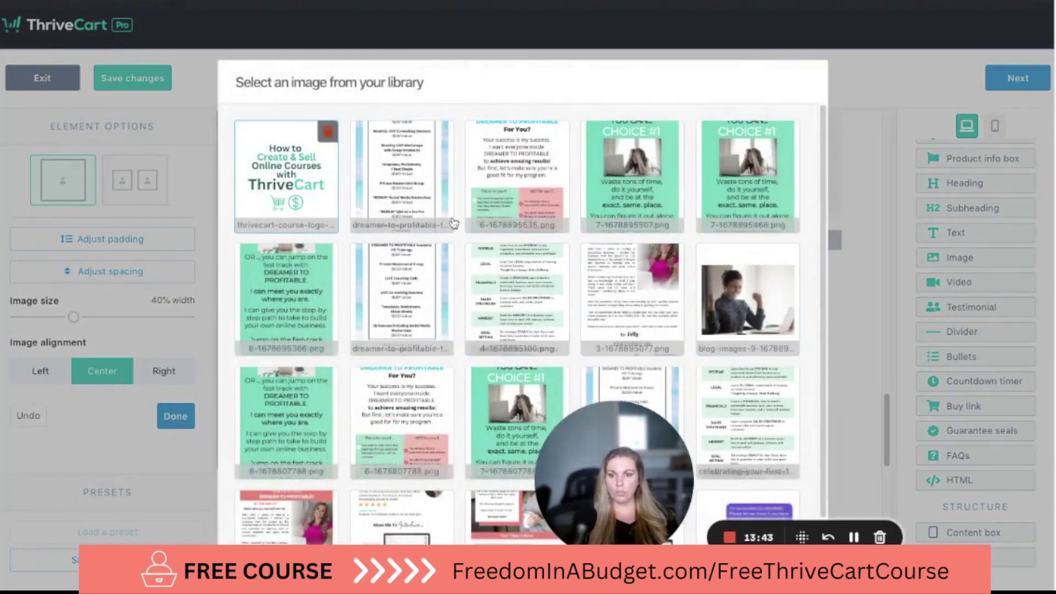
scroll(715, 495, down, 5)
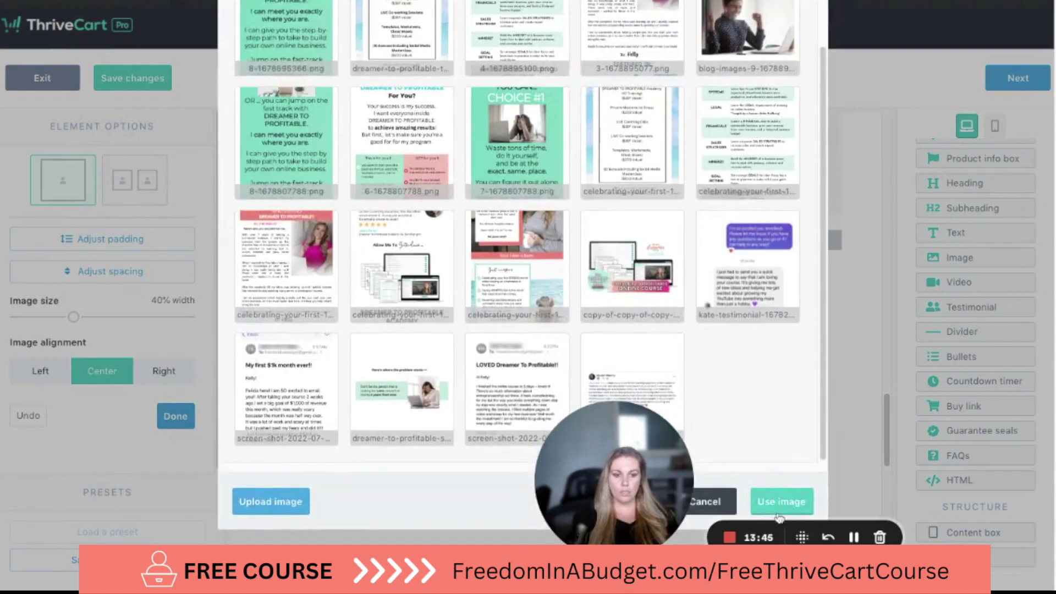
key(Escape)
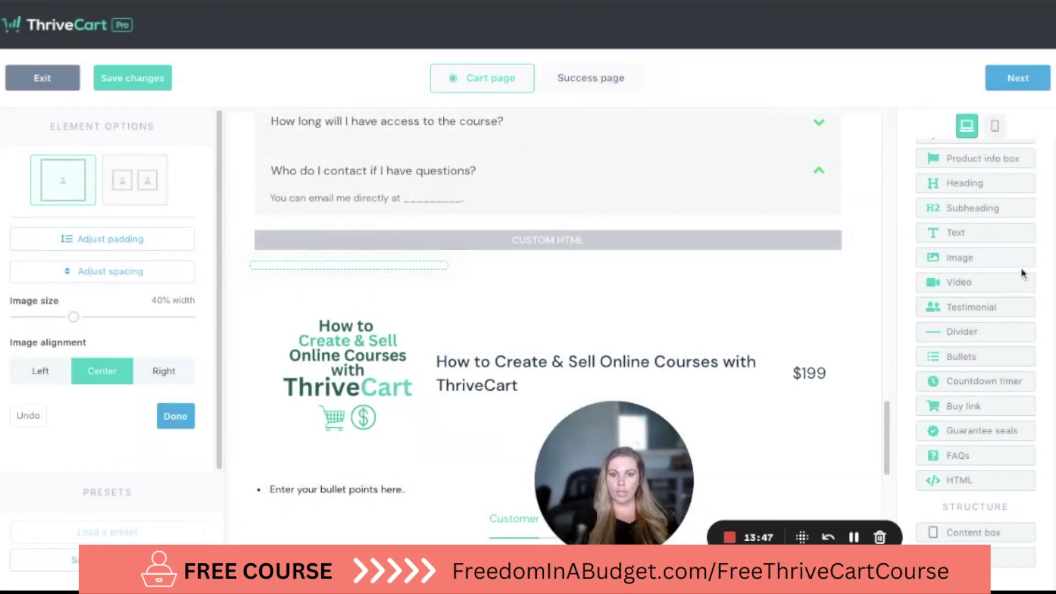
drag(997, 307, 549, 385)
drag(547, 332, 608, 316)
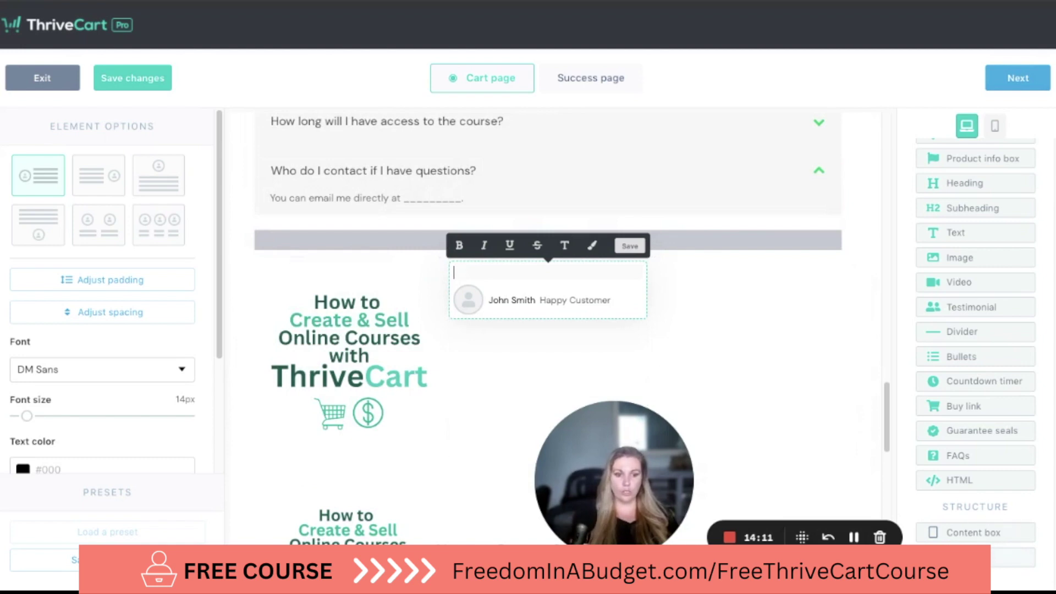
Step: Set the selected color of the "Choose a pricing option" element to the green #00A79D
scroll(603, 349, down, 10)
click(603, 349)
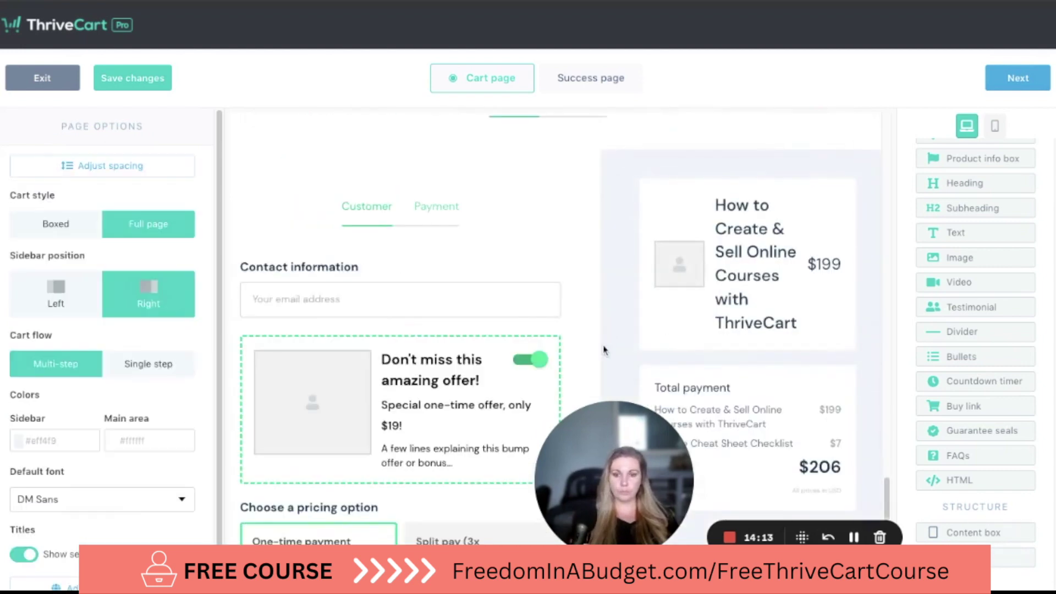
scroll(603, 344, down, 3)
scroll(610, 337, down, 1)
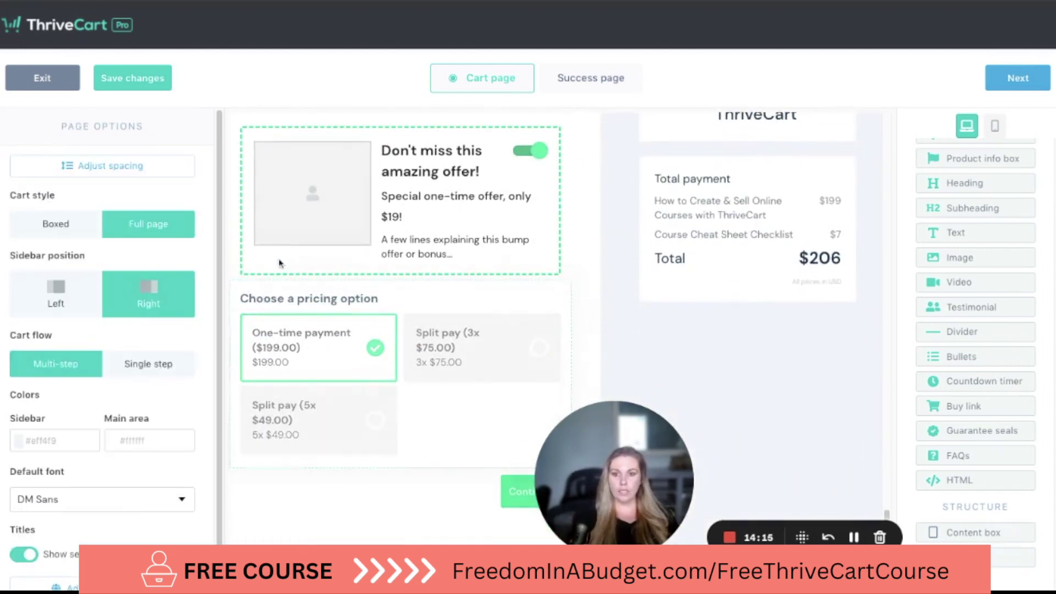
click(432, 349)
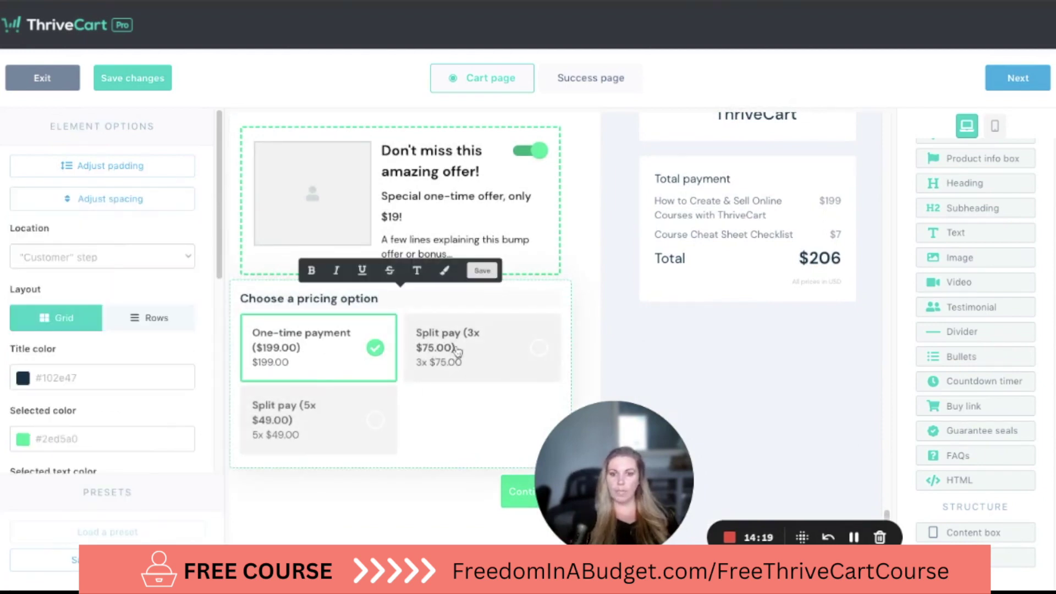
click(494, 356)
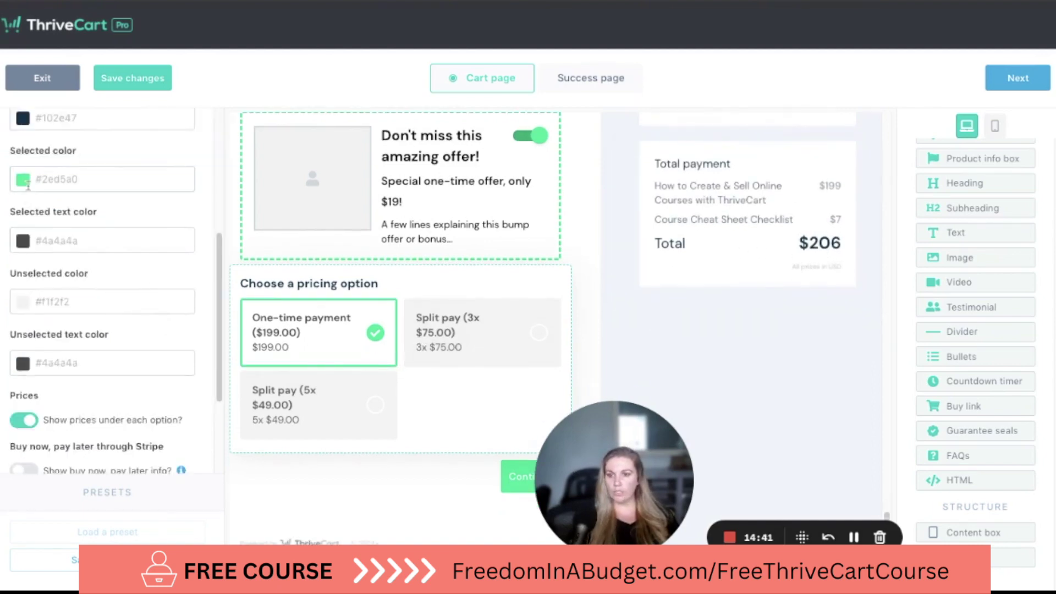
click(28, 185)
click(60, 348)
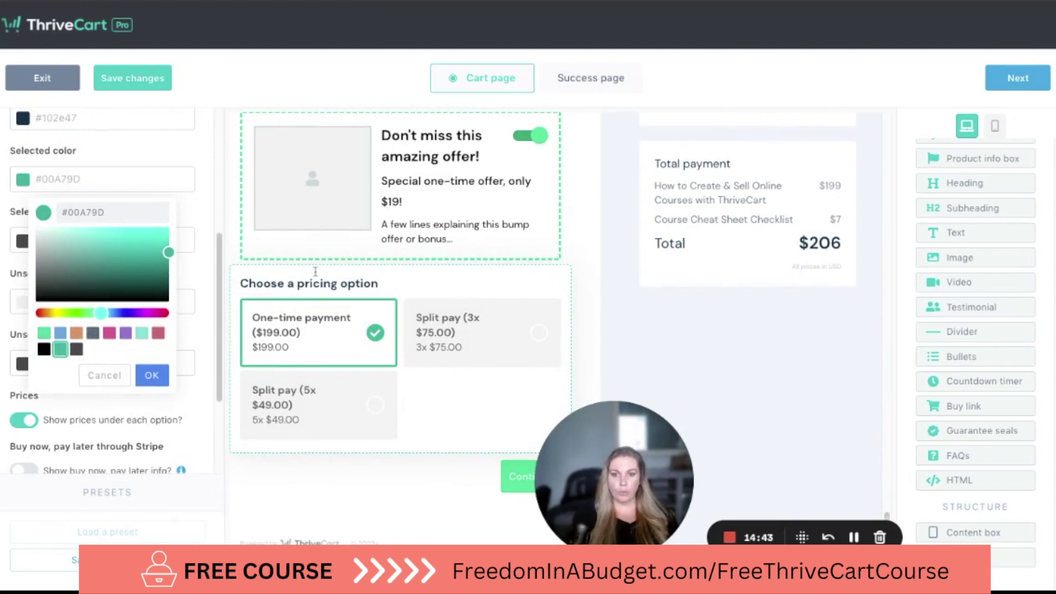
Step: Change the border color of the "Don't miss this amazing offer!" bump box to the same darker green from the saved swatches
scroll(357, 259, up, 3)
click(429, 240)
click(23, 249)
click(61, 420)
Step: Show buy now, pay later info in the pricing options and add images to them at 55% width
scroll(250, 374, down, 3)
click(316, 374)
scroll(102, 335, down, 3)
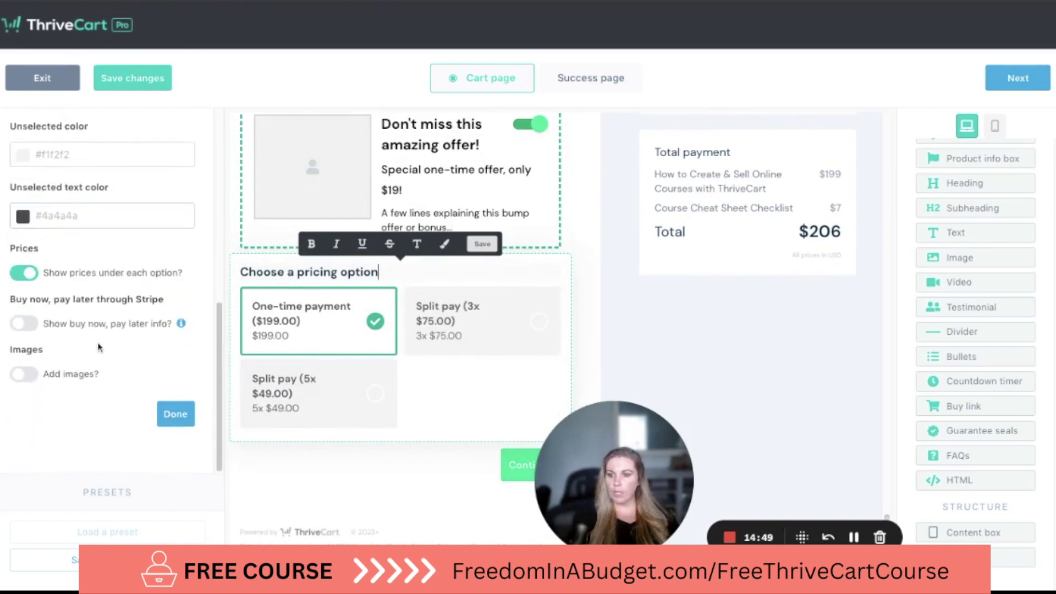
click(88, 330)
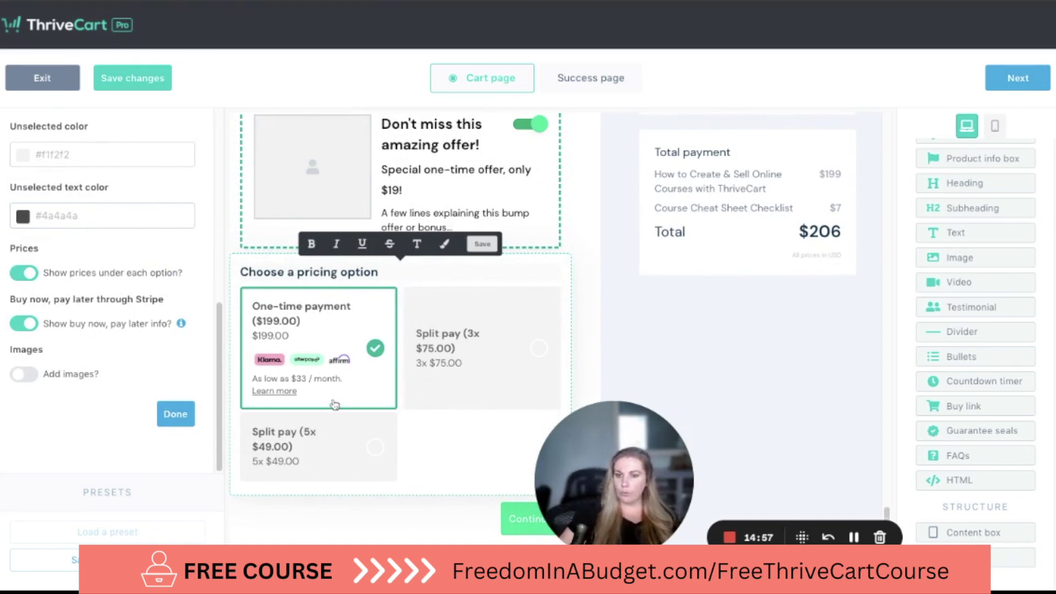
click(70, 379)
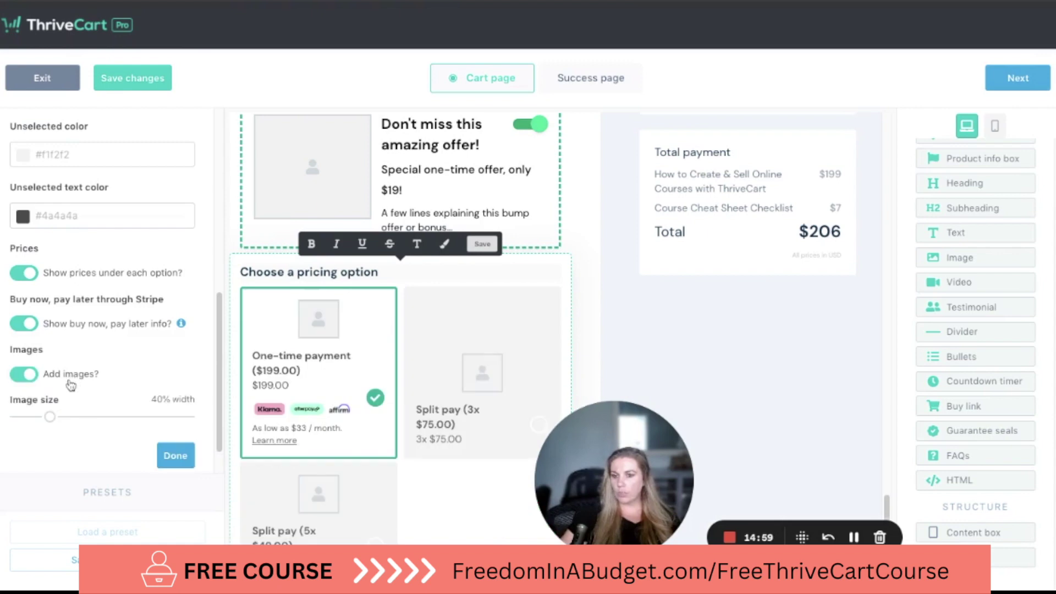
drag(50, 417, 87, 417)
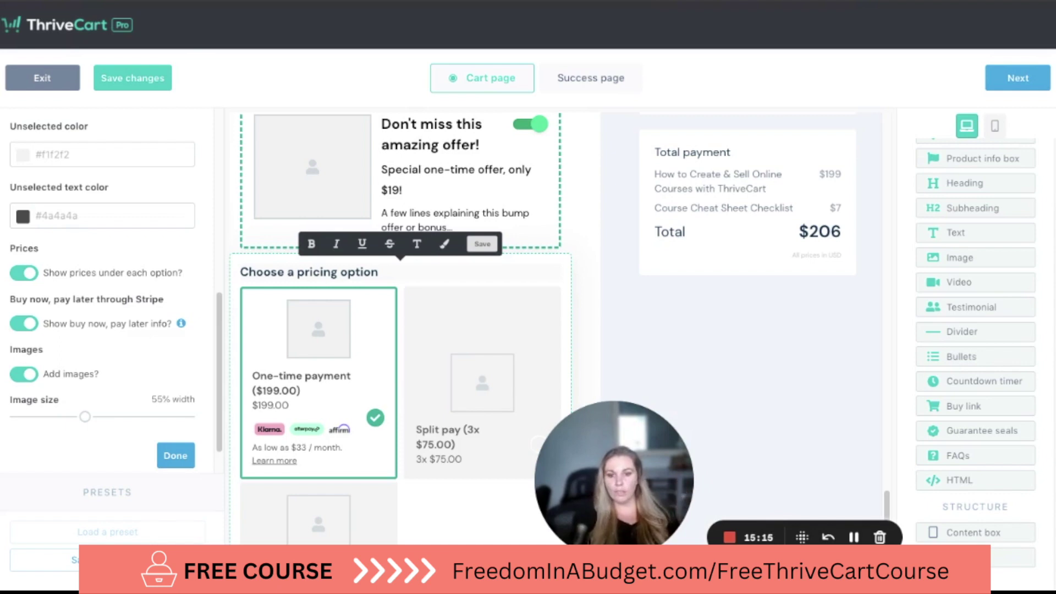
Step: Move on to the success page design and hide its ThriveCart footer logo, confirming the removal of the branding
click(176, 455)
scroll(632, 324, down, 10)
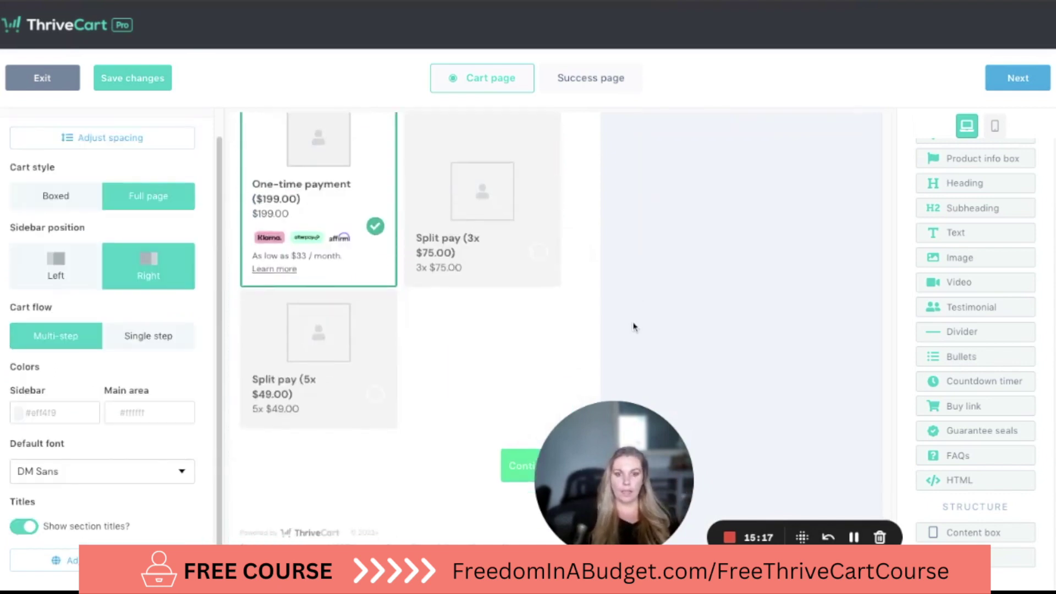
click(635, 313)
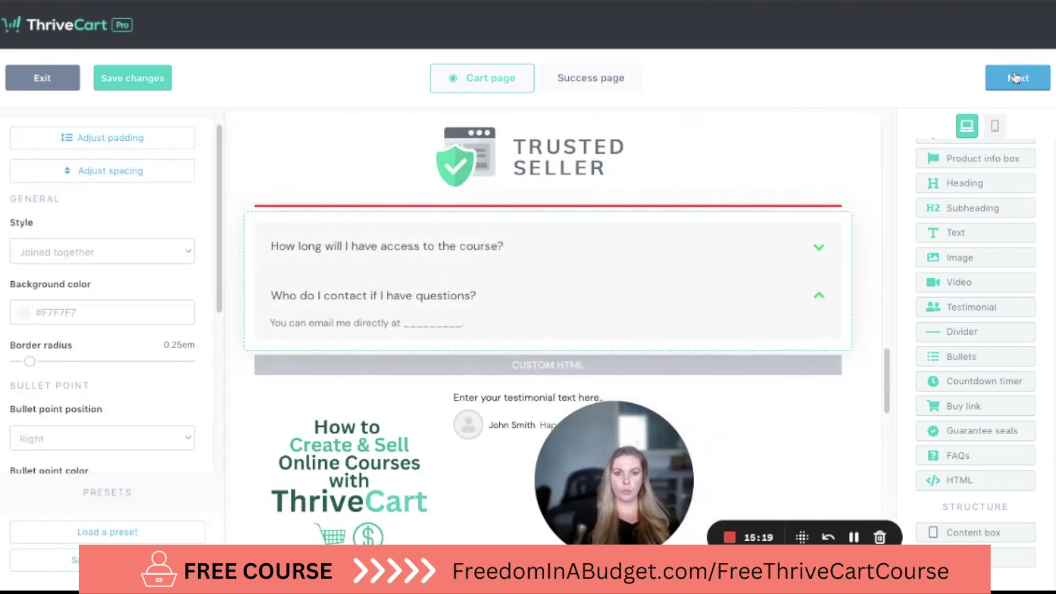
click(1016, 77)
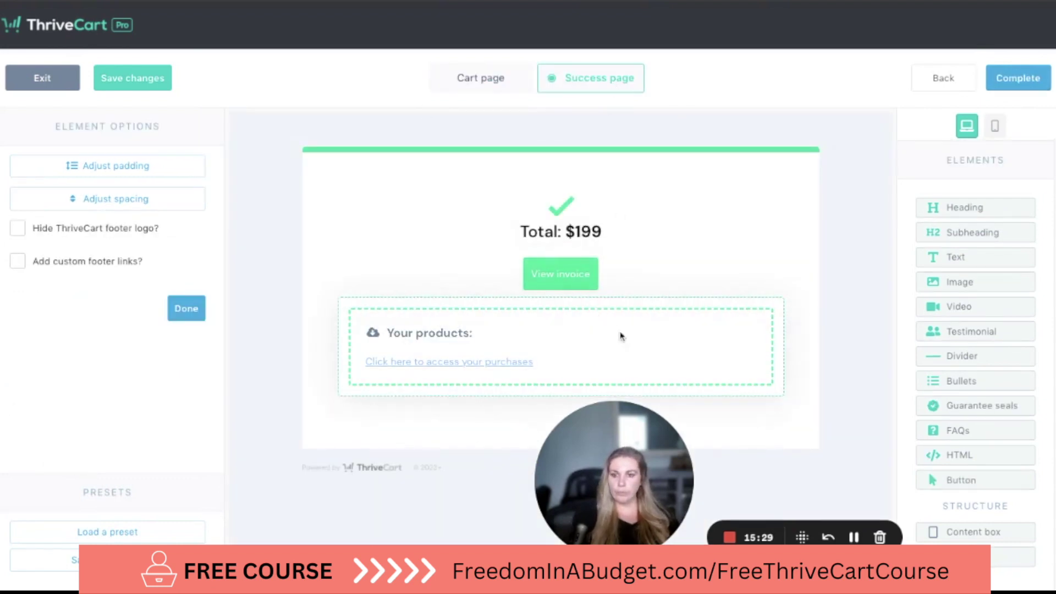
click(18, 231)
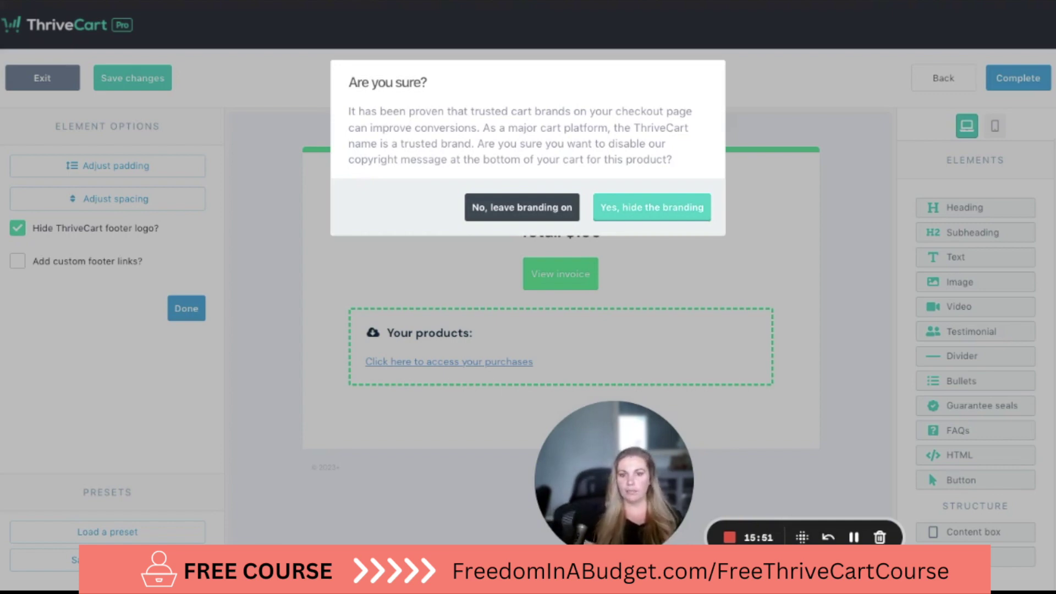
click(654, 208)
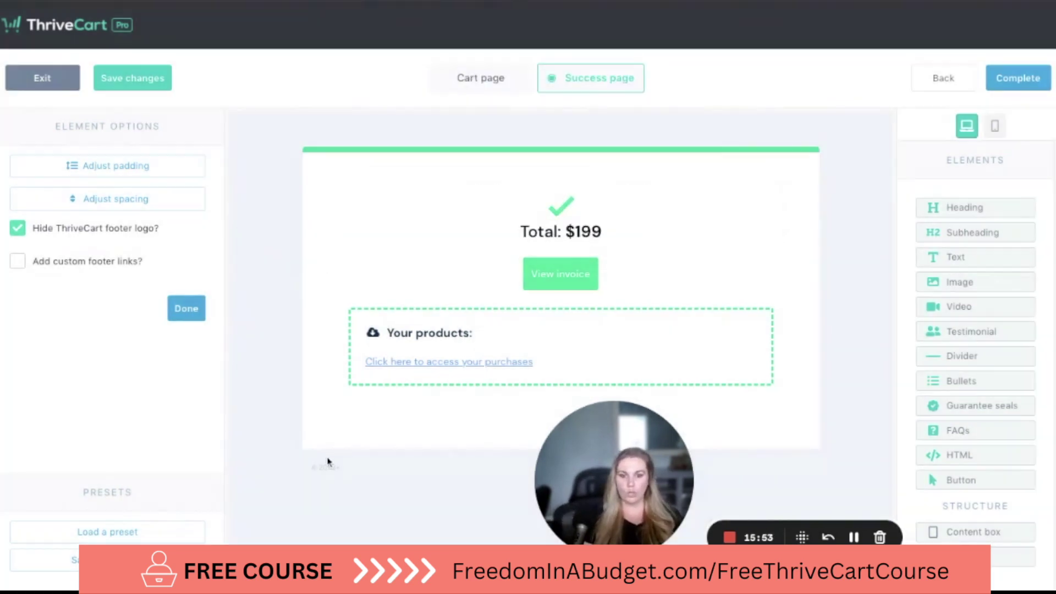
Step: Add the line "Check your email for next steps! Thank you for enrolling!" below the purchases link in the "Your products:" box
click(580, 361)
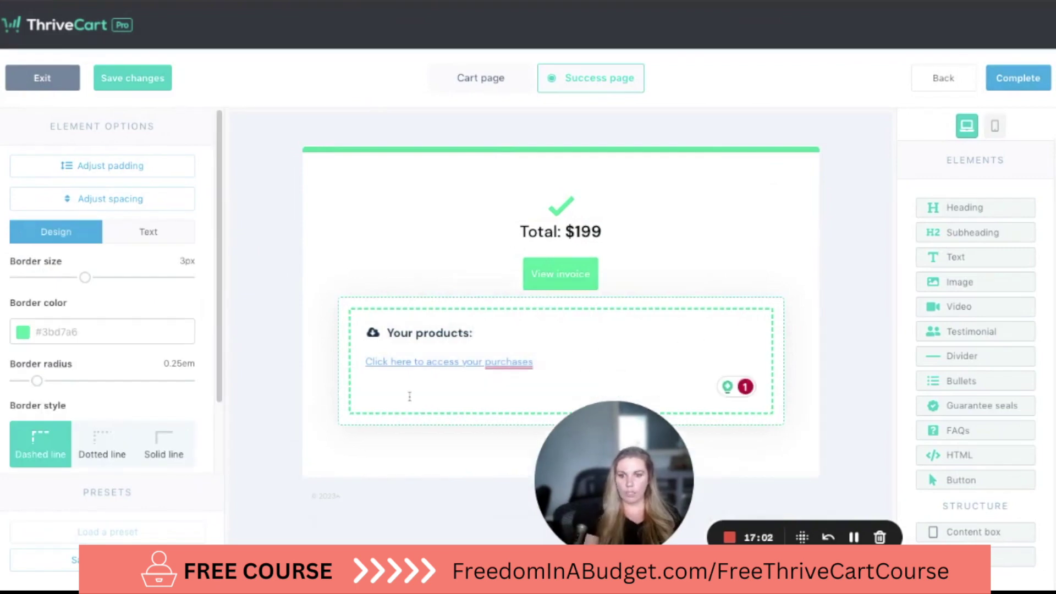
text(Check your e)
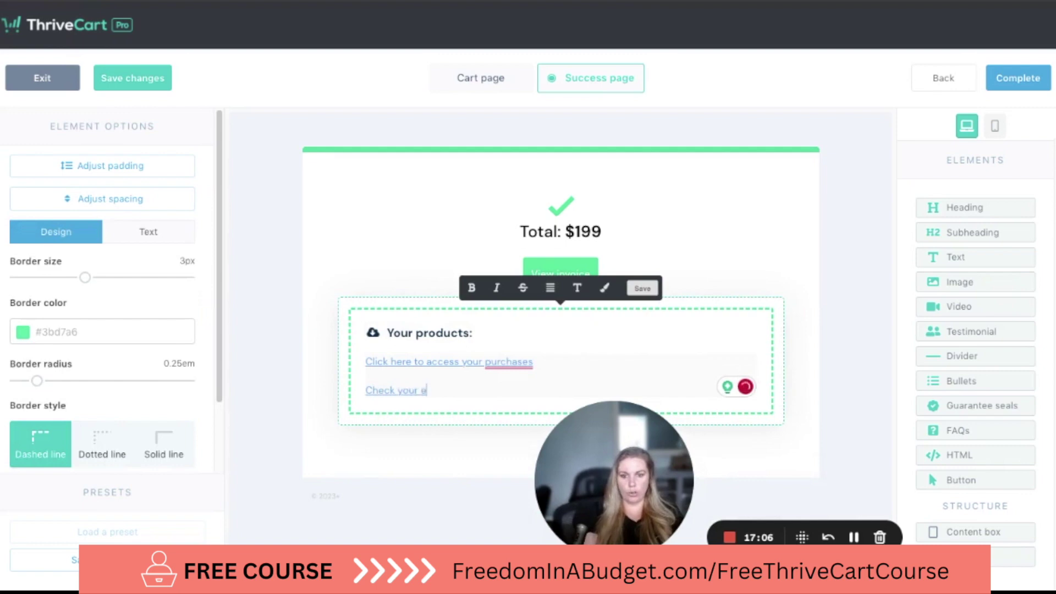
text(mail for next steps! Thank you for enrolling!)
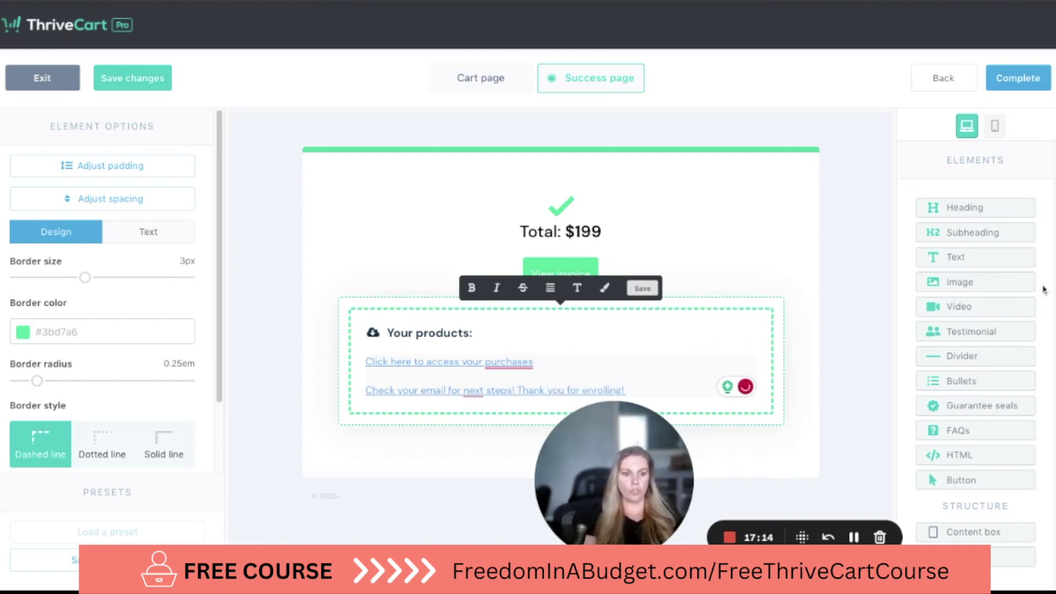
click(880, 277)
Step: Add a heading above the order total reading "Welcome to How To Create & Sell Online Courses with ThriveCart!"
drag(988, 209, 641, 231)
click(603, 204)
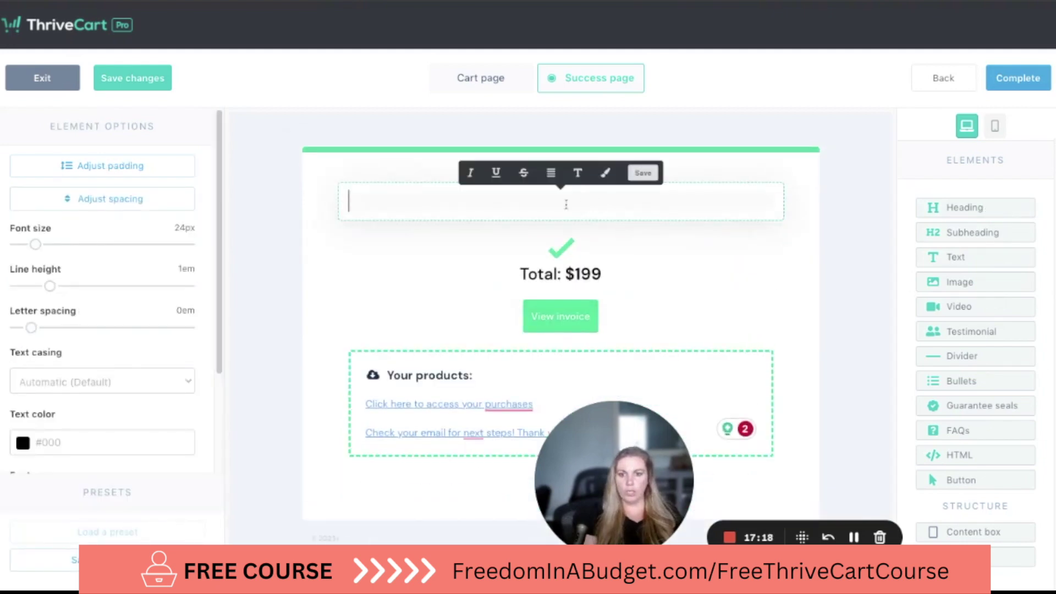
text(Welcome to)
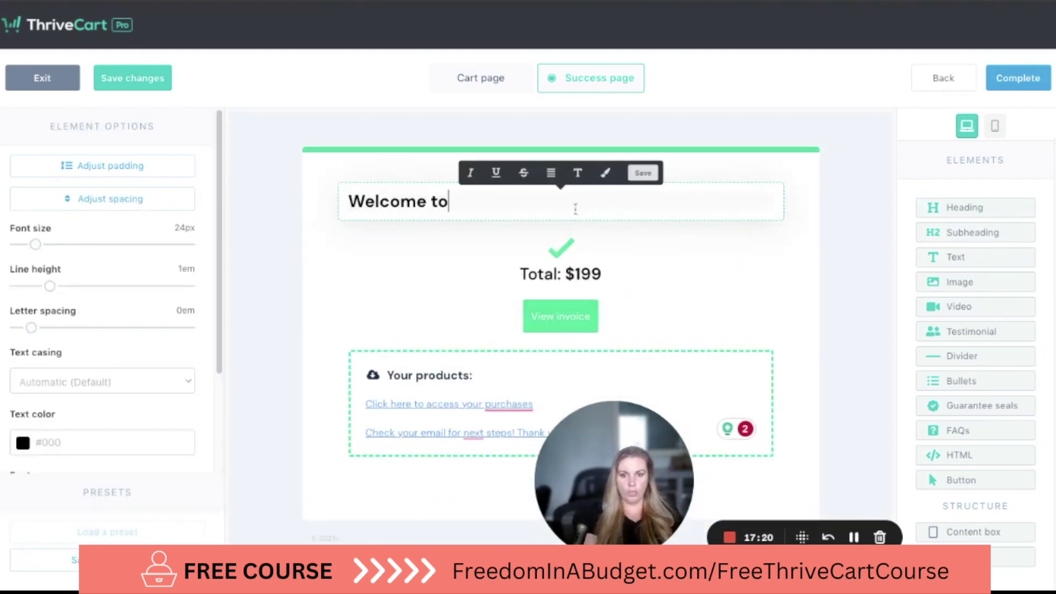
text( How To S)
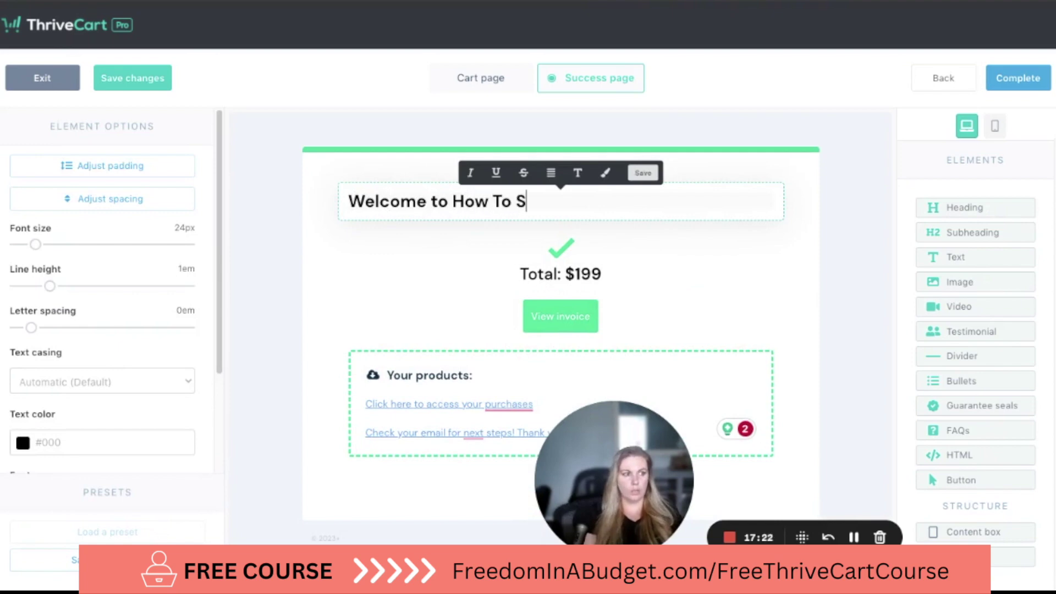
key(BackSpace)
text(Create)
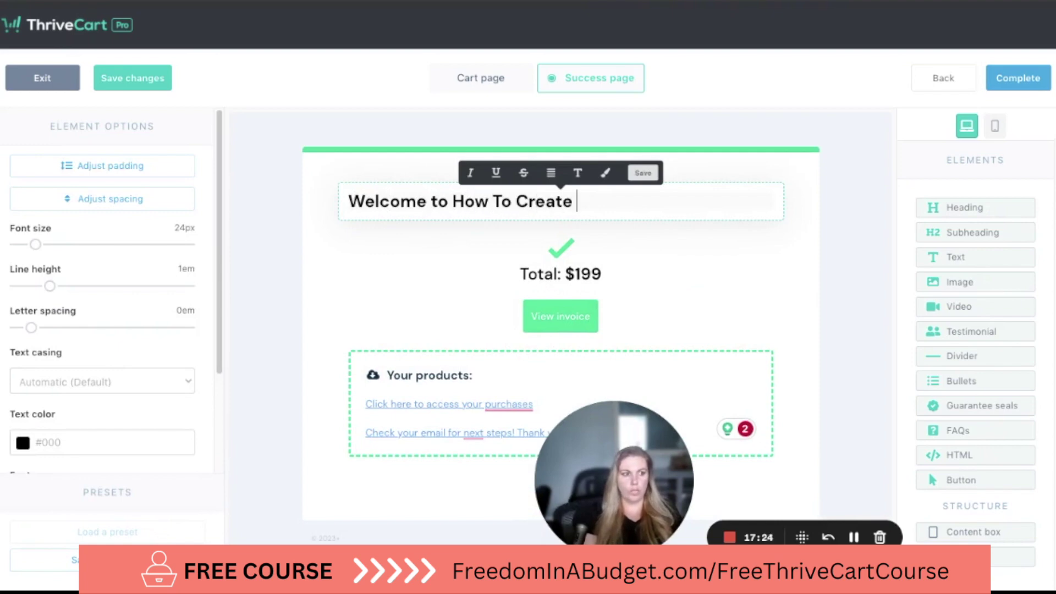
text( & Sell O)
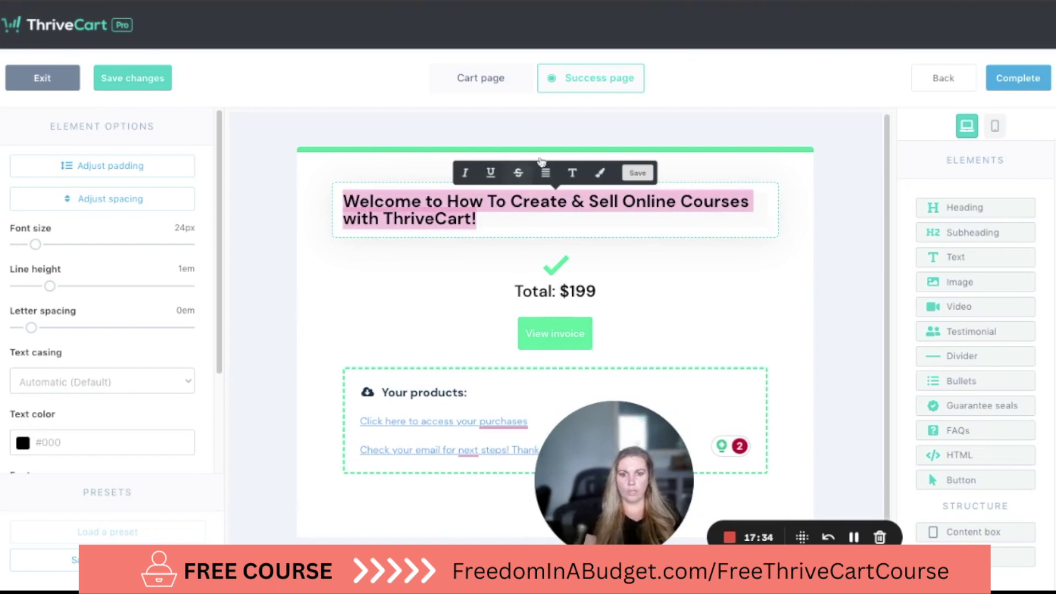
Step: Center the welcome heading's text and finish editing it
click(546, 173)
click(551, 213)
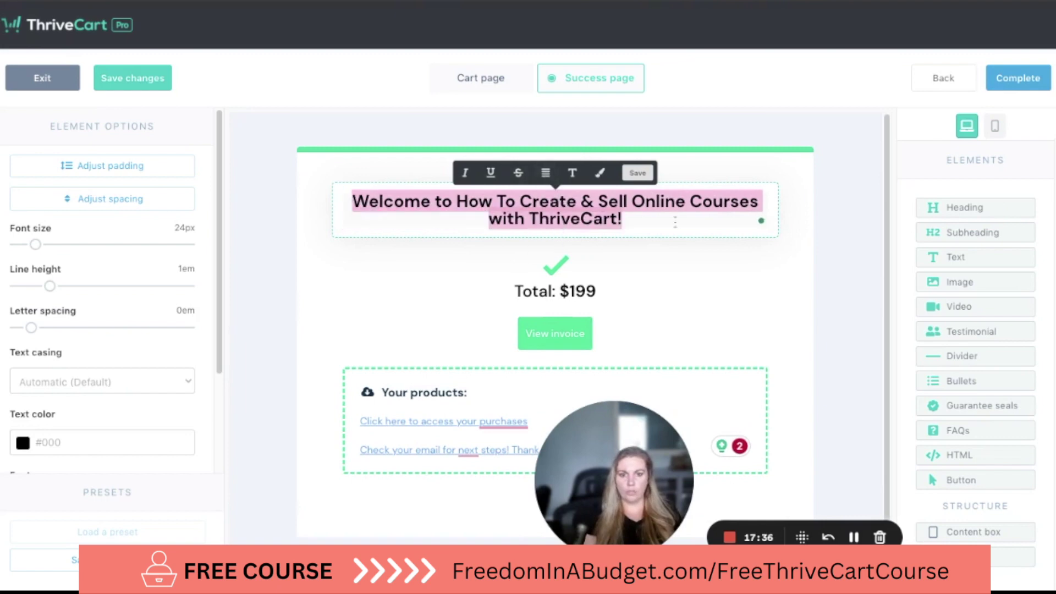
click(699, 224)
click(844, 272)
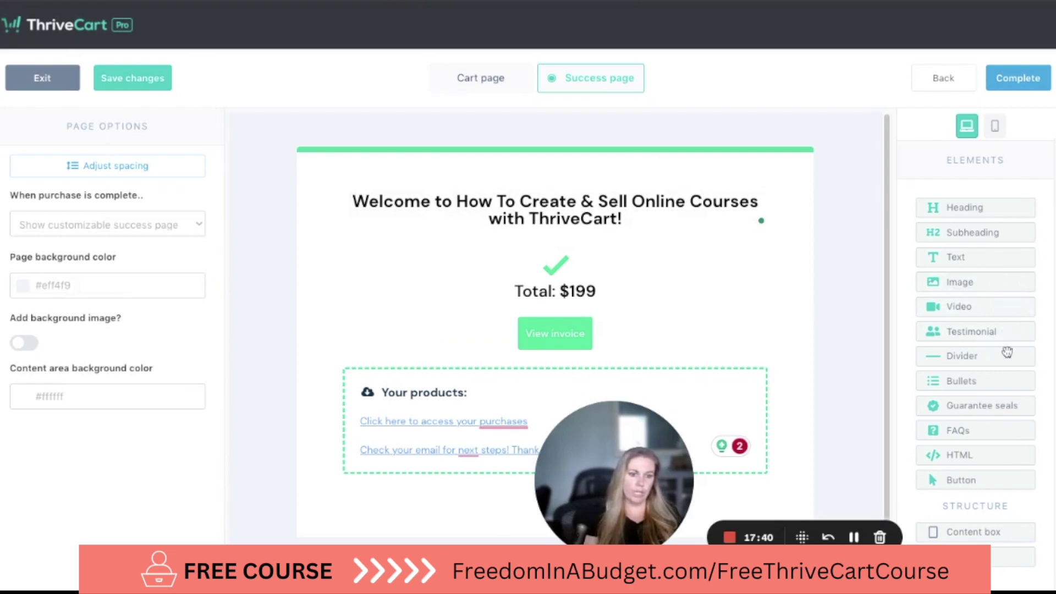
Step: Add a video element below the welcome heading and look over its embed code settings
drag(999, 306, 635, 257)
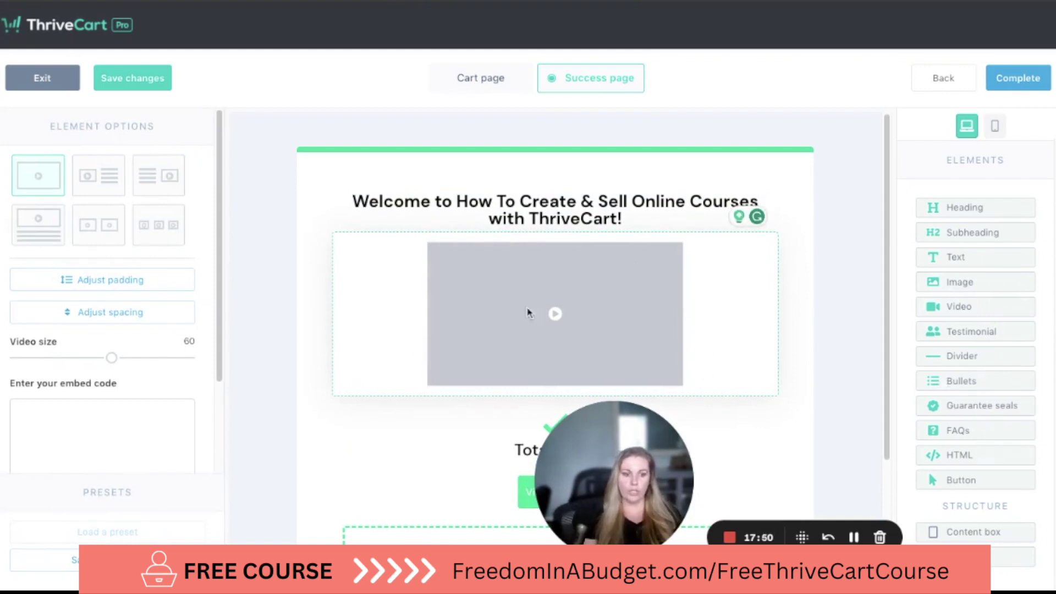
scroll(662, 338, down, 3)
scroll(660, 338, up, 3)
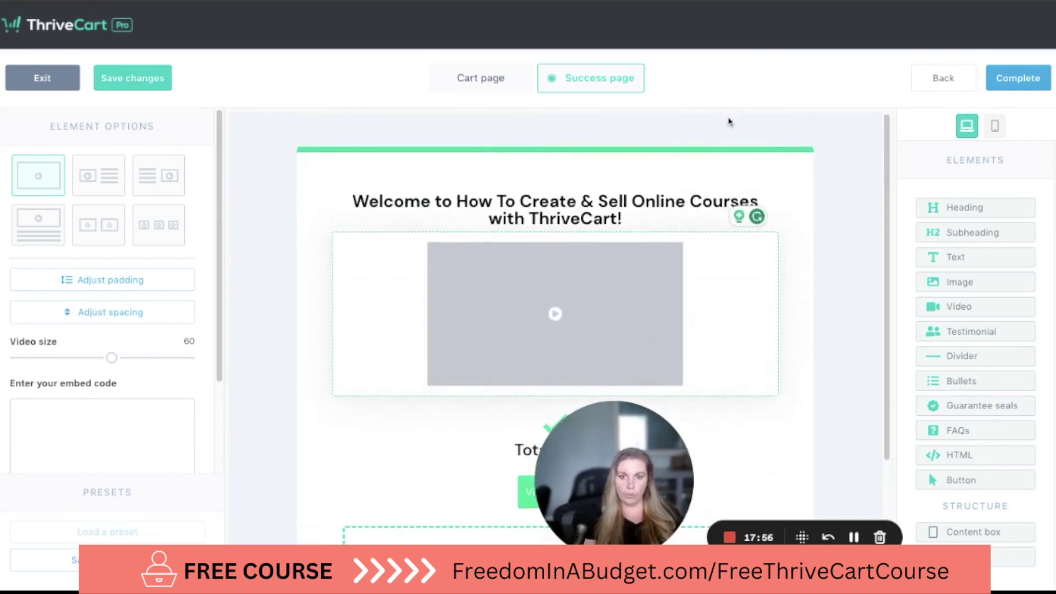
scroll(179, 319, down, 2)
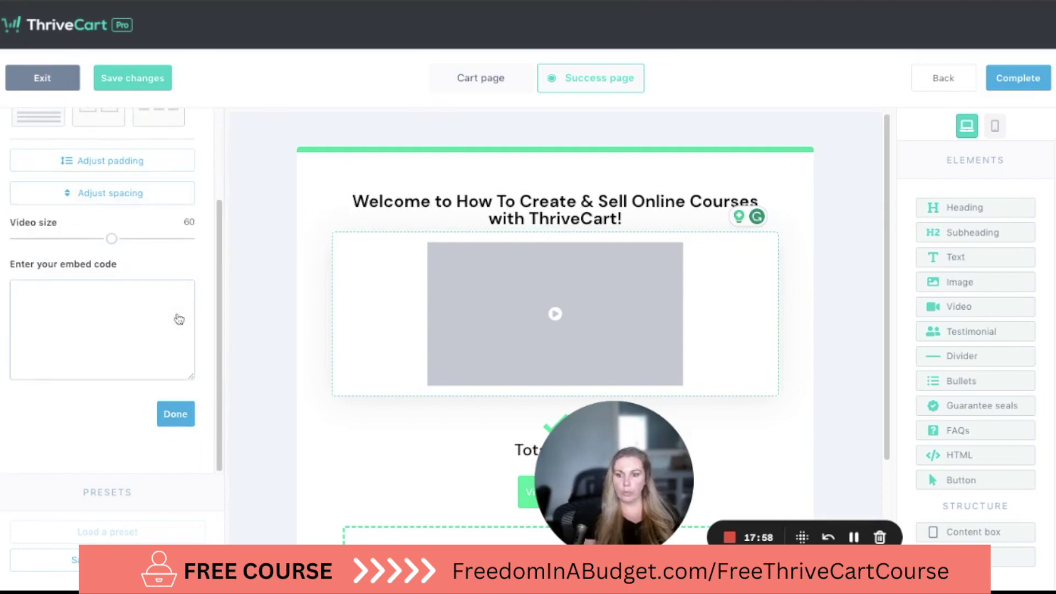
click(270, 378)
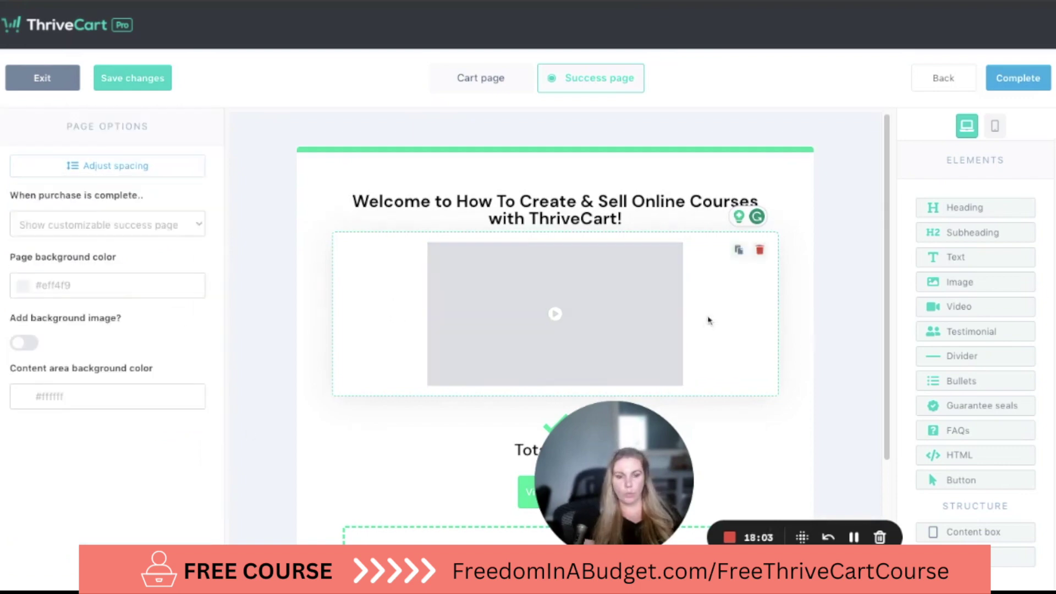
Step: Duplicate the video element, and delete both copies from the success page
click(740, 254)
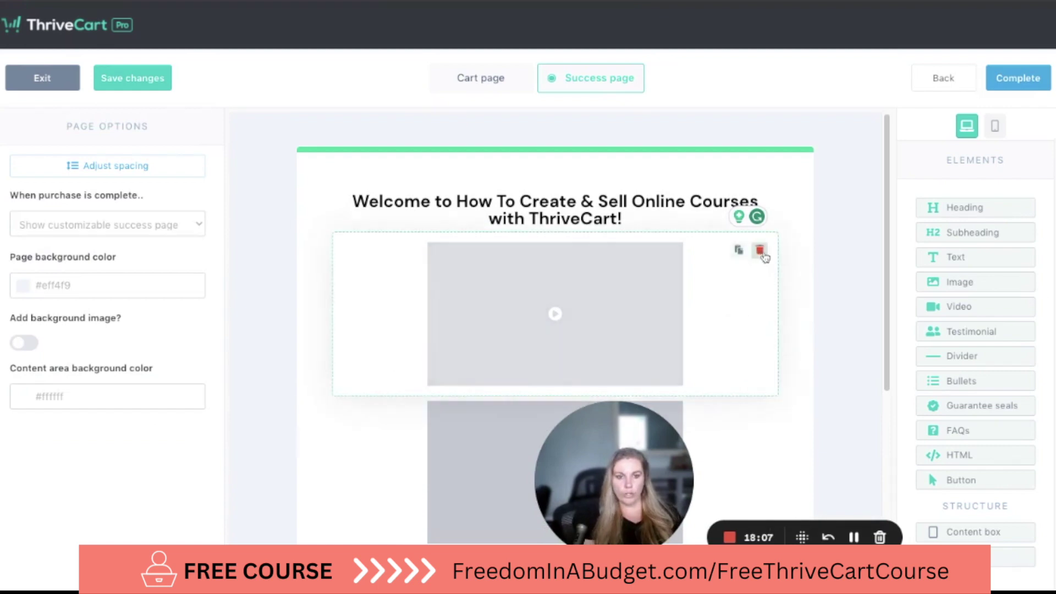
click(759, 251)
click(671, 160)
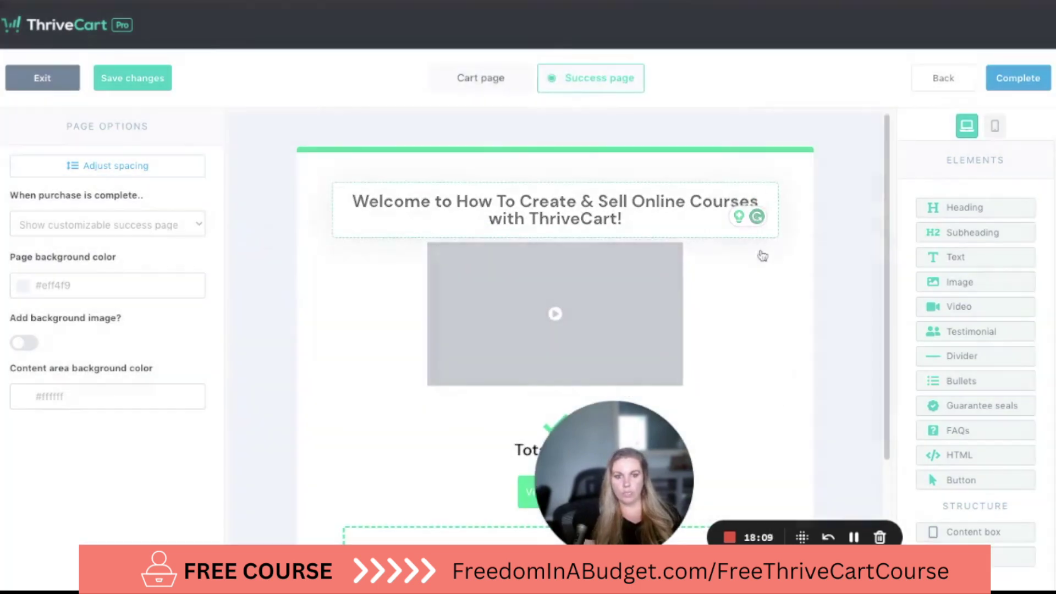
click(759, 250)
click(670, 160)
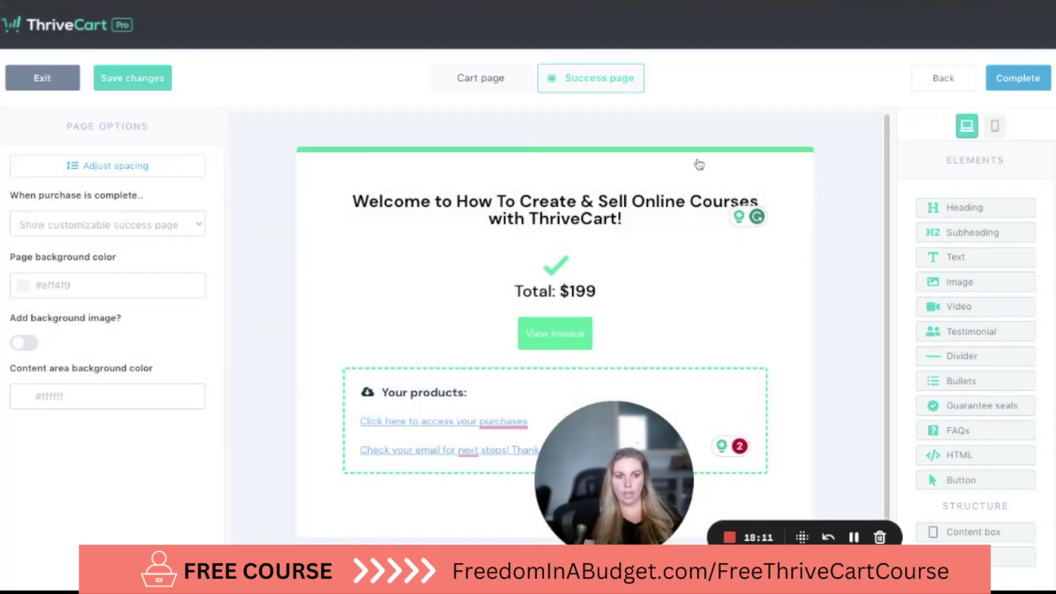
Step: Complete the success page design and relaunch the editor to look over the cart page
scroll(851, 248, down, 1)
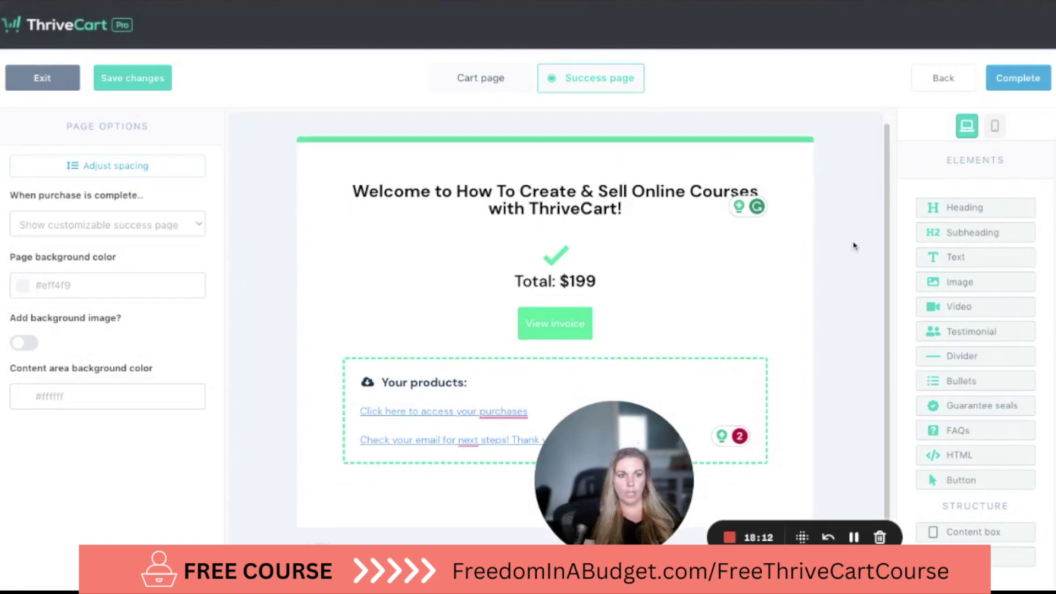
click(1024, 81)
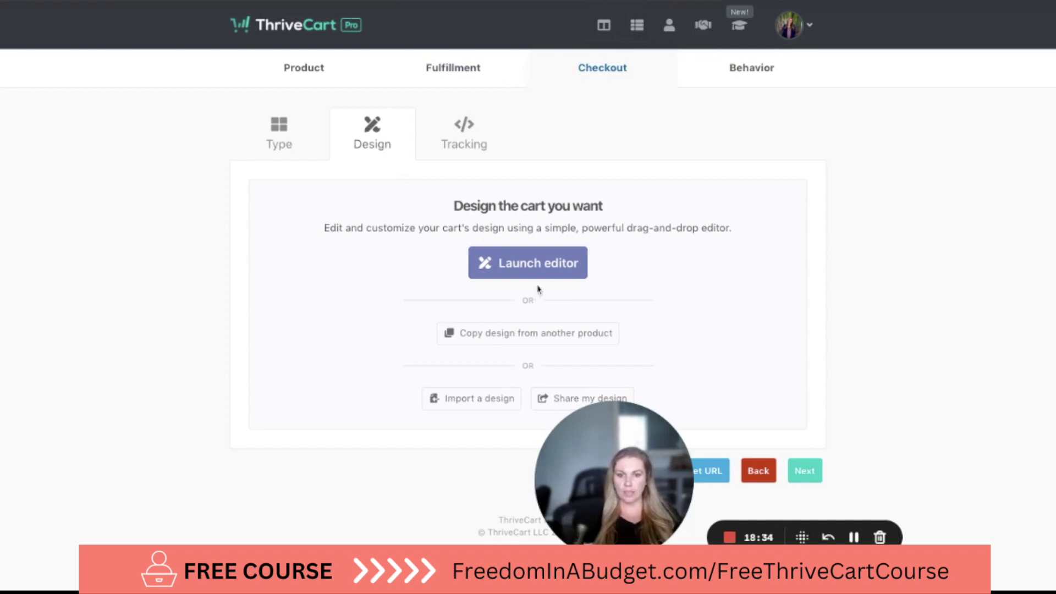
click(548, 266)
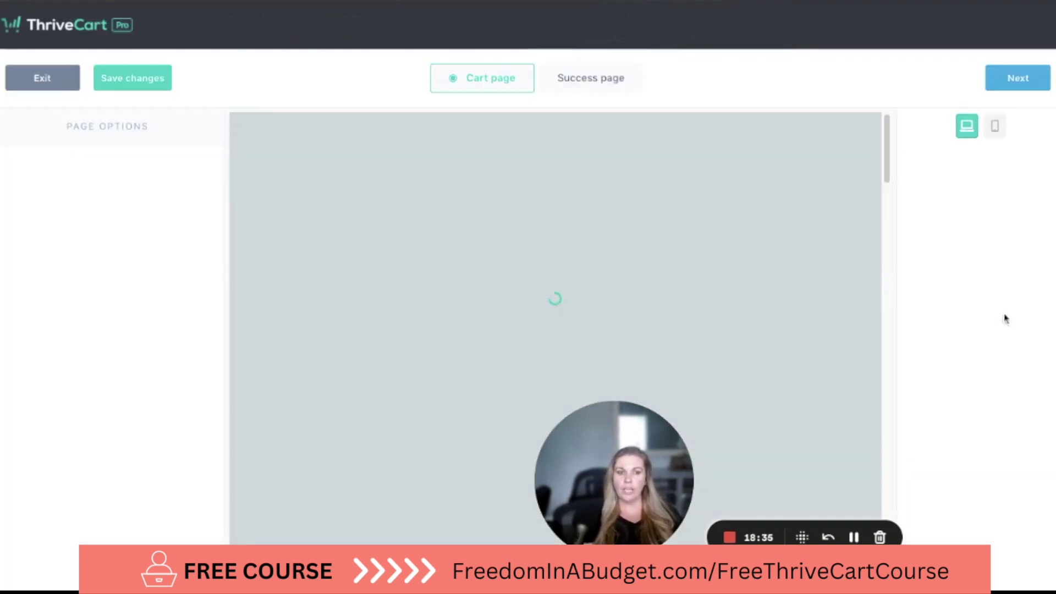
scroll(582, 316, down, 15)
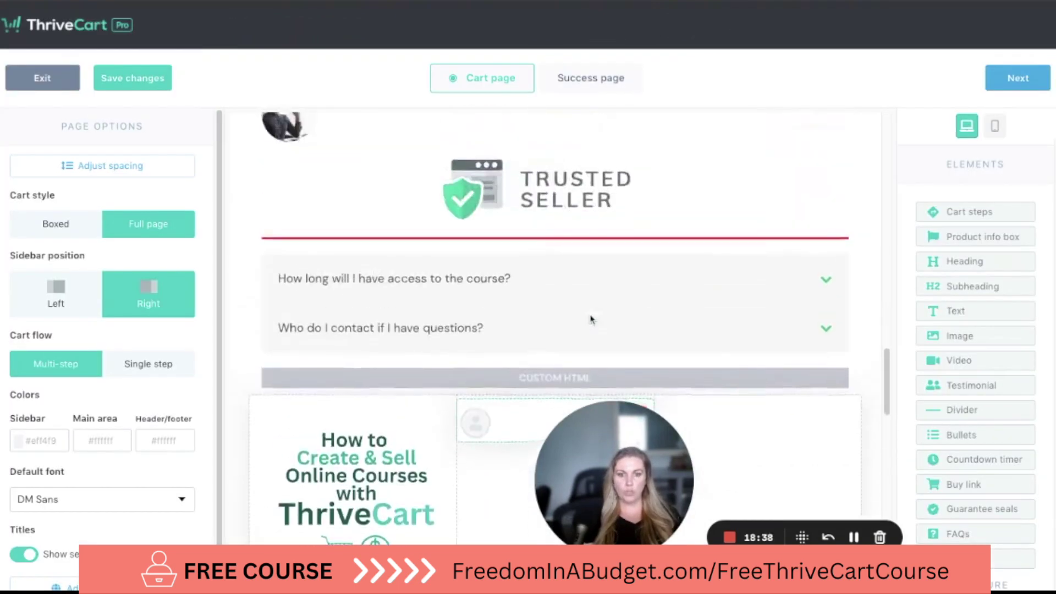
scroll(591, 319, up, 15)
Step: Save the cart design changes and exit the editor without saving again
click(133, 78)
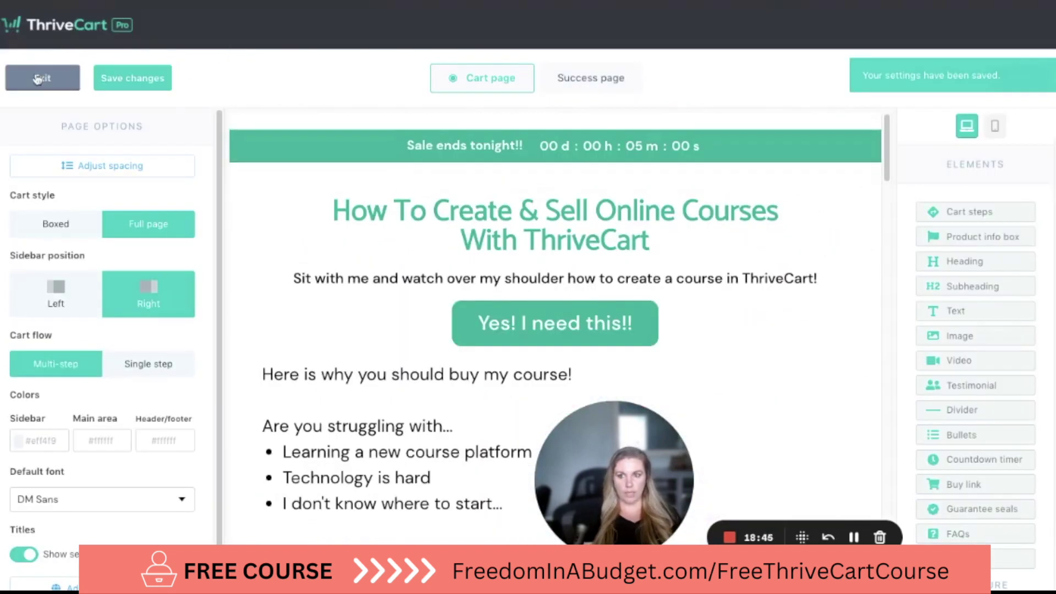
click(42, 77)
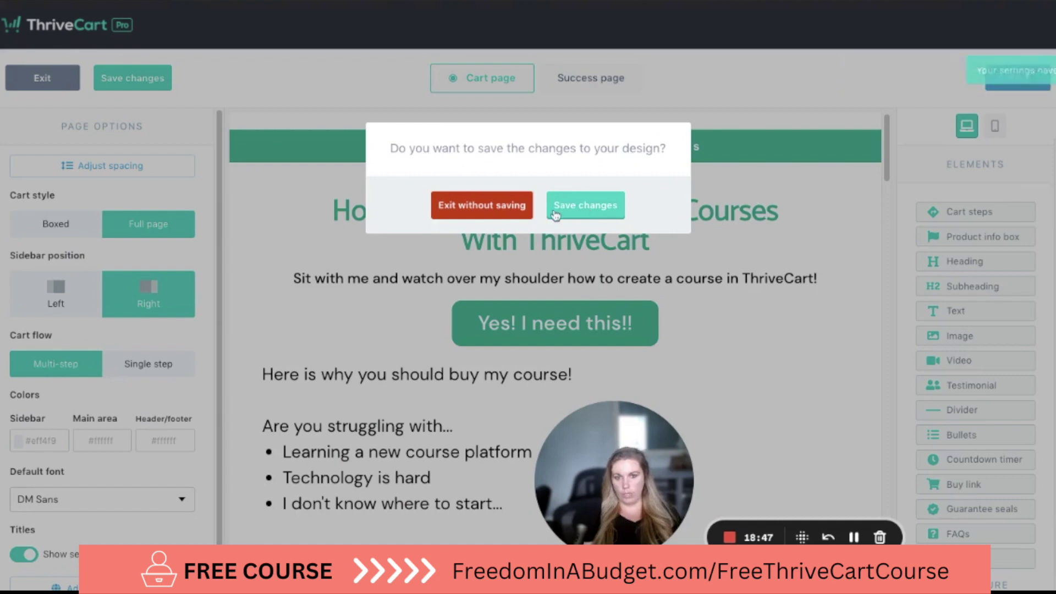
click(465, 212)
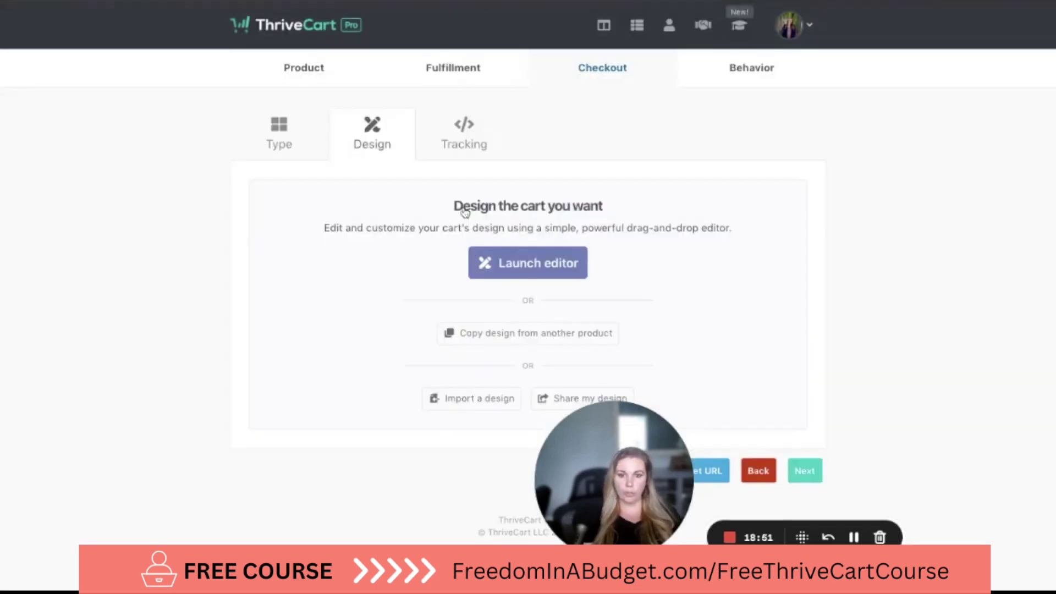